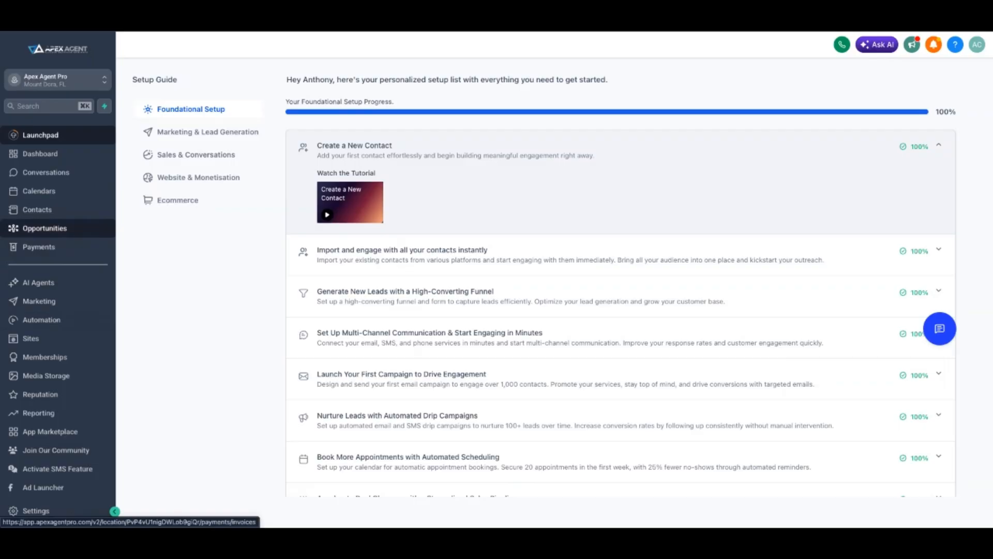
Open the Opportunities board and look over the Webinars pipeline's stages and the list of available pipelines
left_click(45, 228)
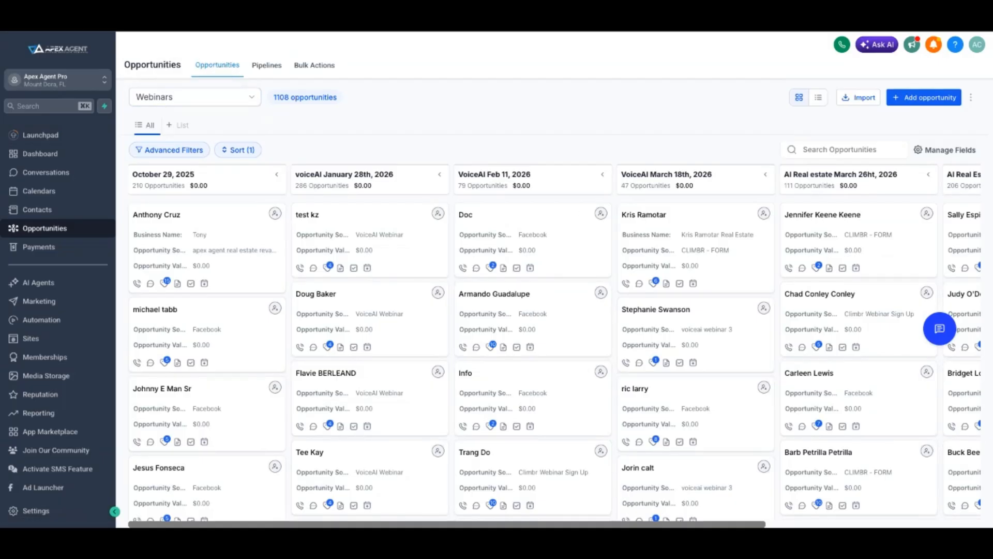
scroll(554, 357, "right", 5)
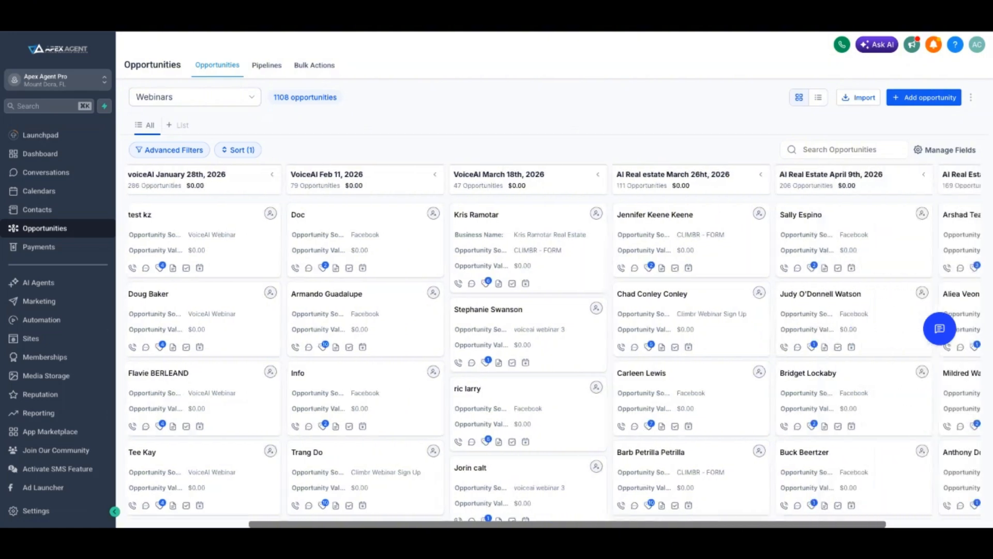
scroll(554, 357, "left", 5)
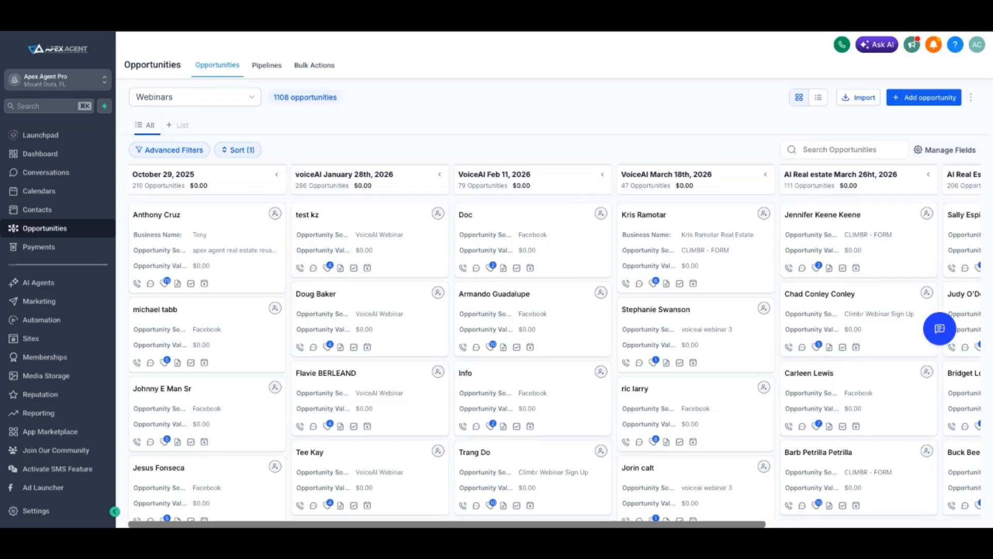
left_click(195, 97)
left_click(155, 233)
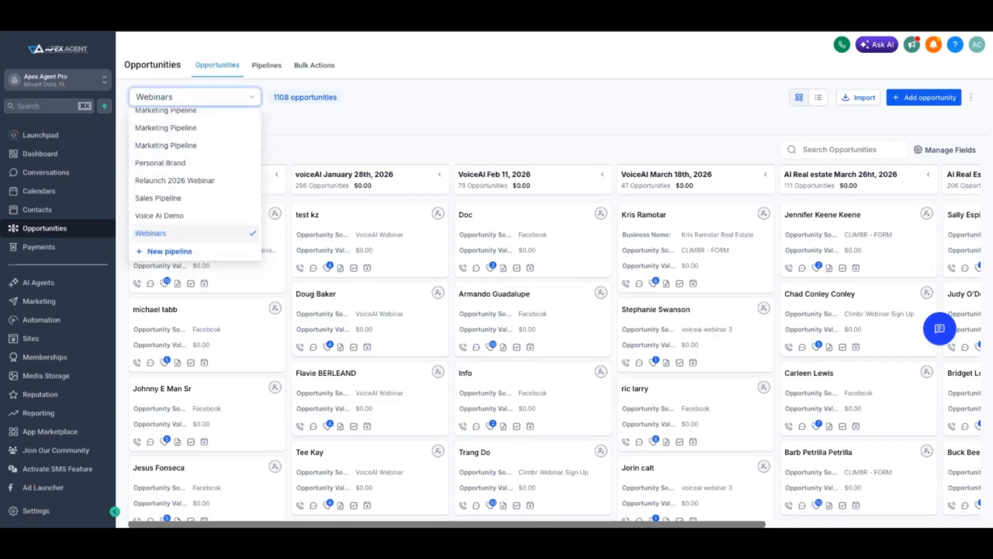
Start a new pipeline from the pipelines list and name it "Book Of Business"
left_click(267, 65)
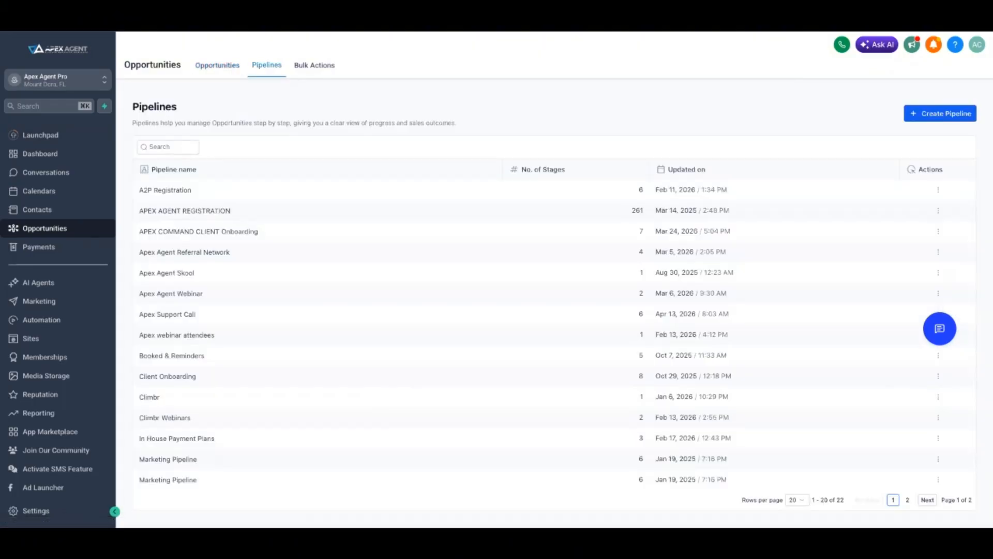
left_click(940, 113)
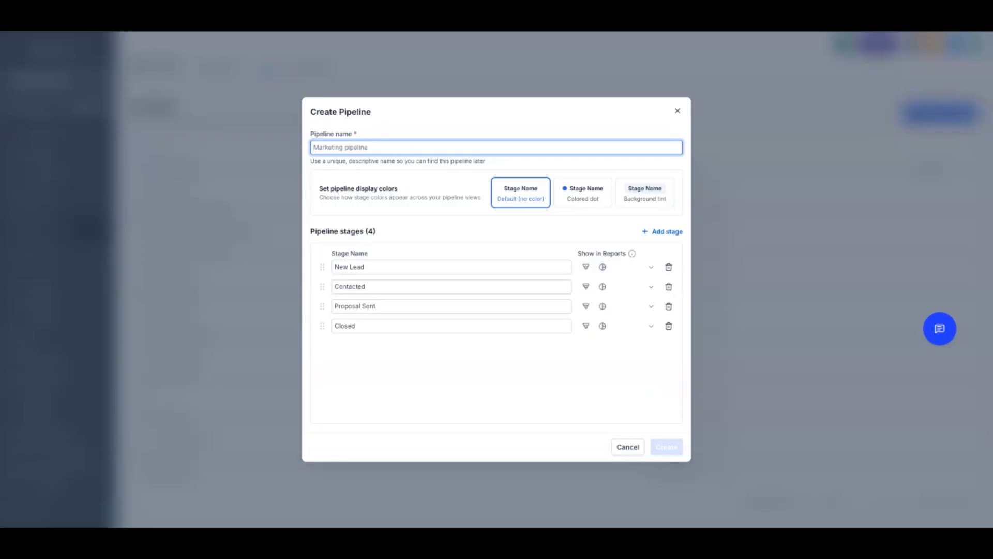
type("Book")
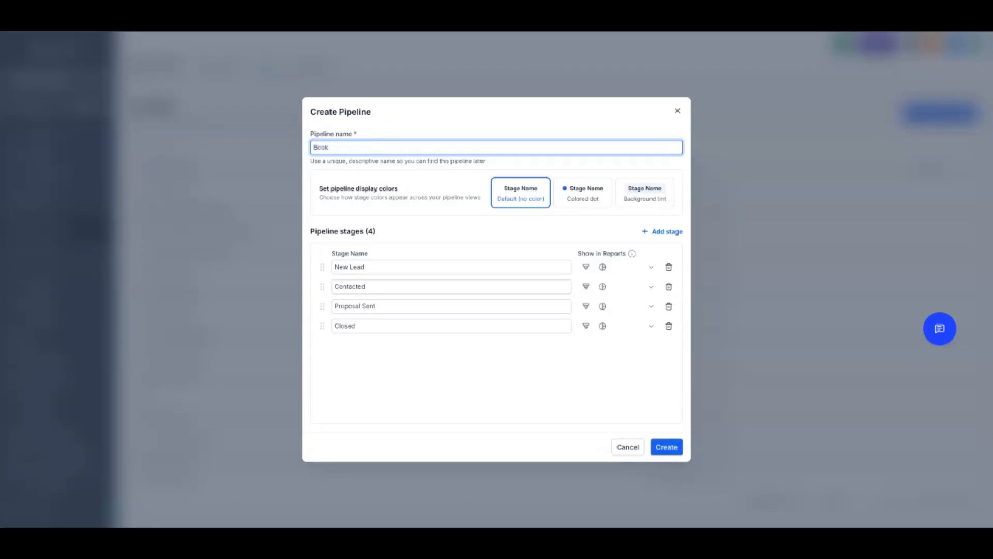
type(" Of Business")
Rename the four default pipeline stages, in order, to Buyer, Seller, Investor and Sphere
left_click_drag(367, 267, 333, 267)
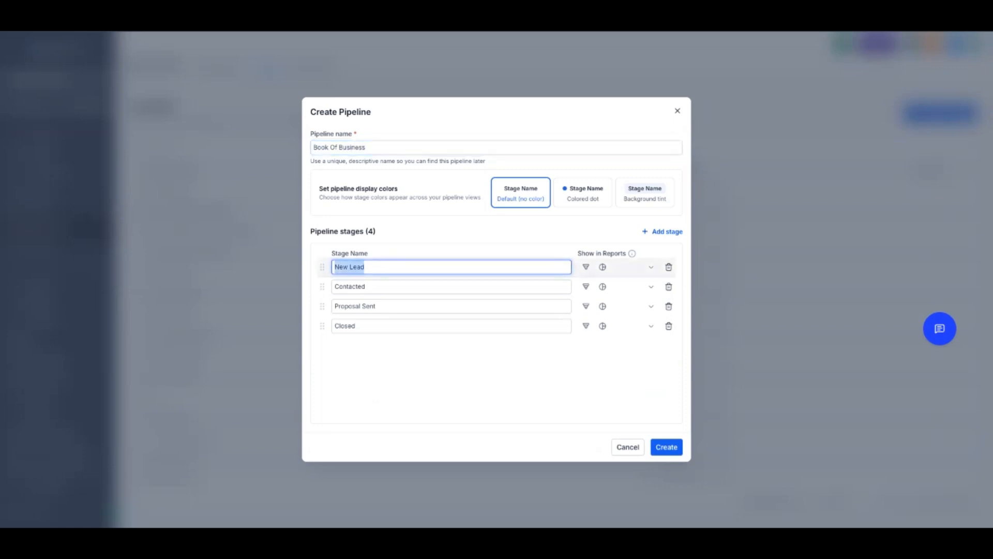
type("Buyer")
key("Tab")
type("Seller")
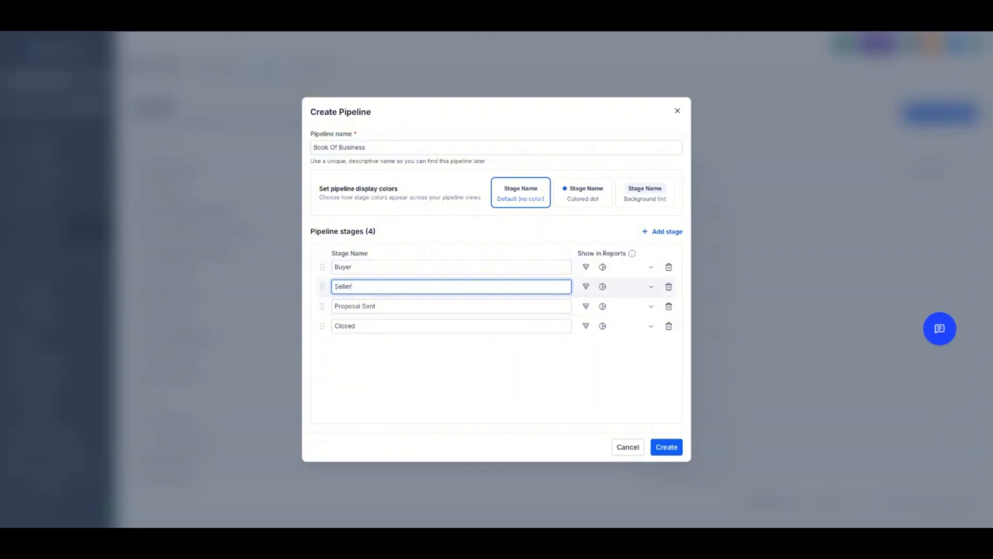
key("Tab")
type("Inve")
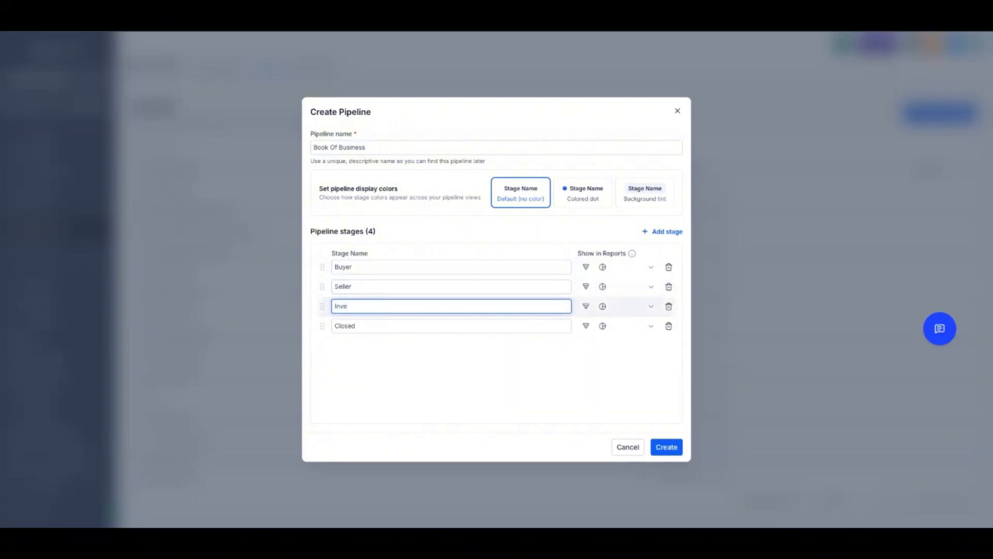
type("stor")
key("Tab")
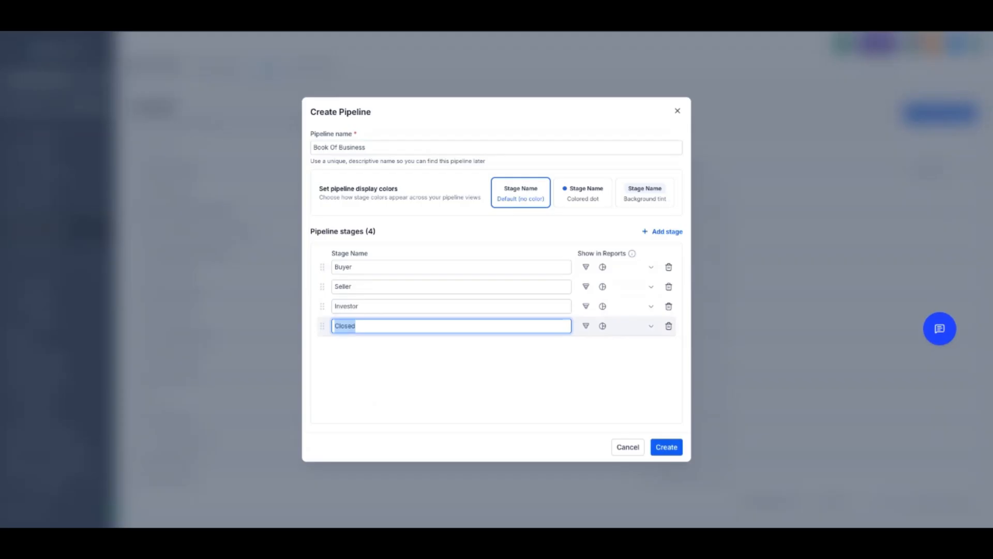
type("Sphere")
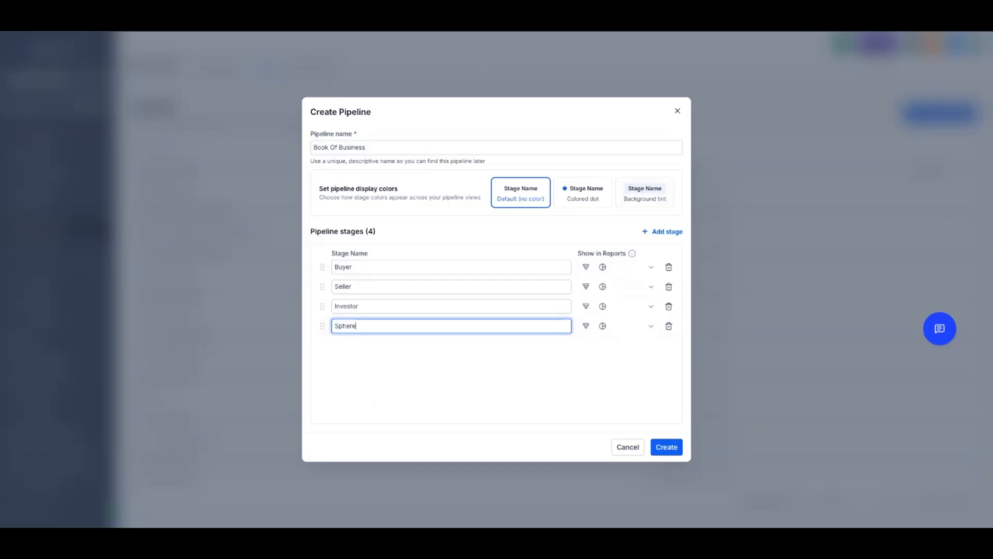
Add a fifth stage named "Past Customers" and create the pipeline
key("Return")
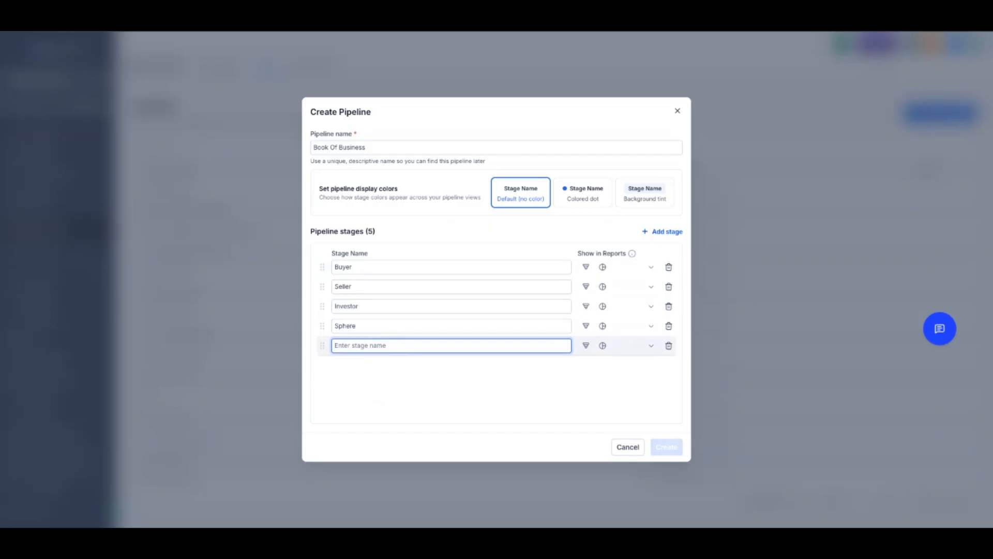
type("Bo")
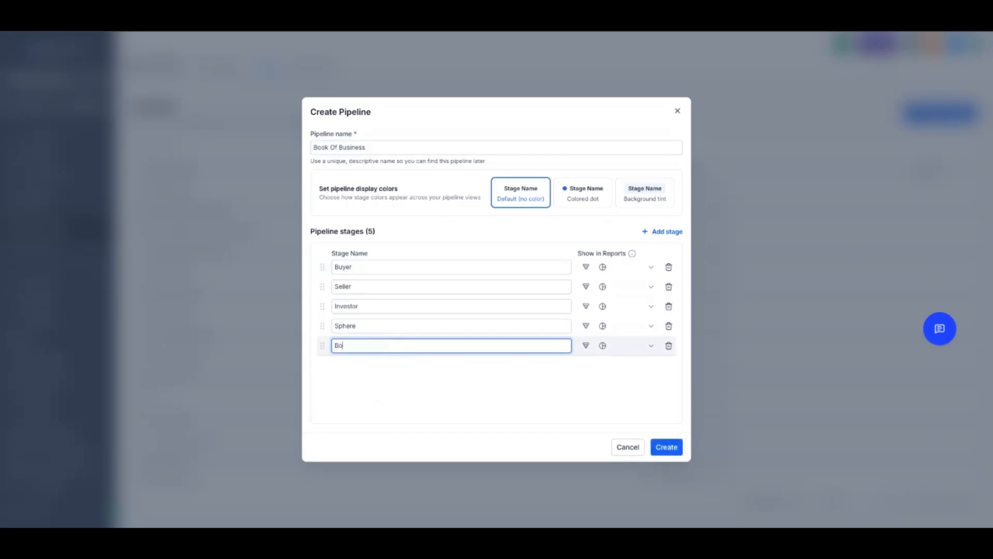
key("BackSpace")
key("BackSpace")
type("P")
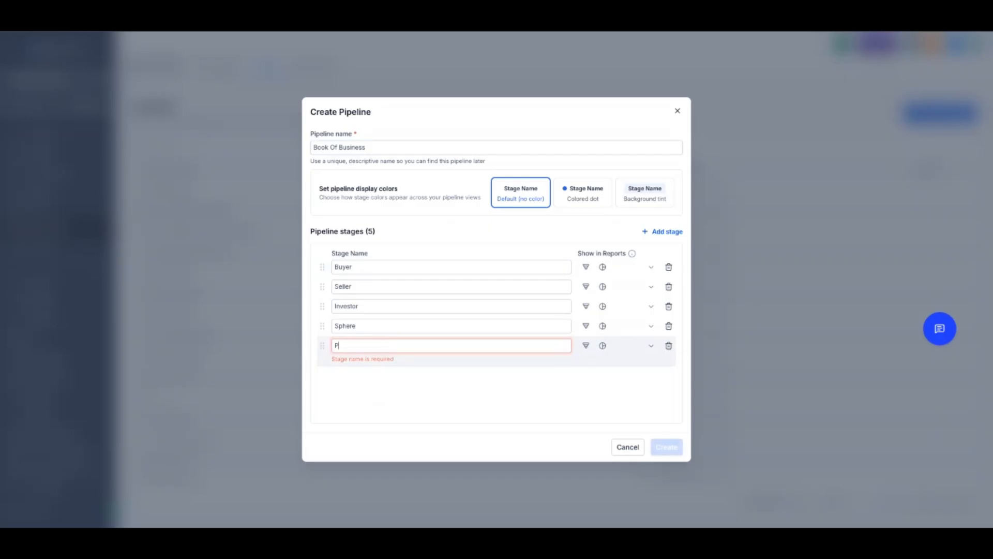
type("ast ")
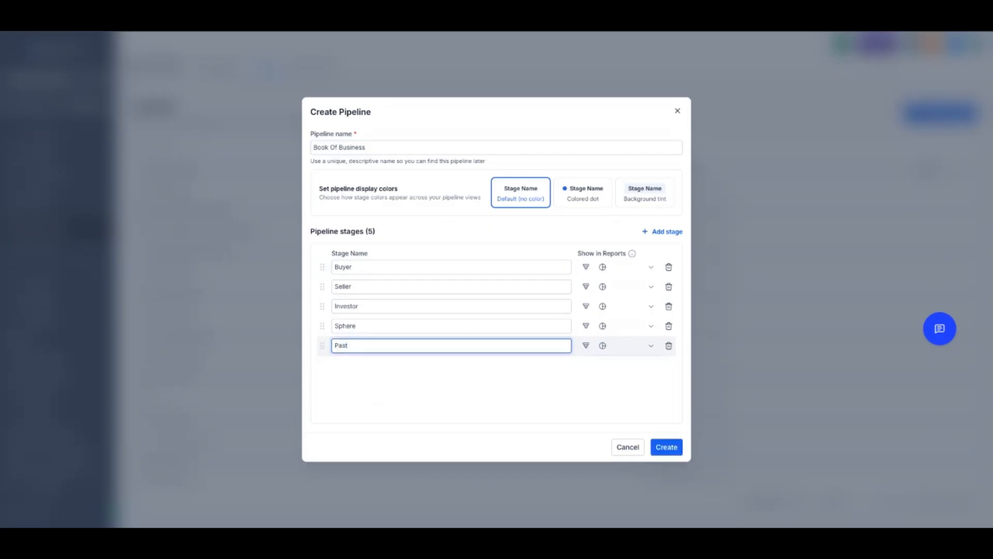
type("Customers")
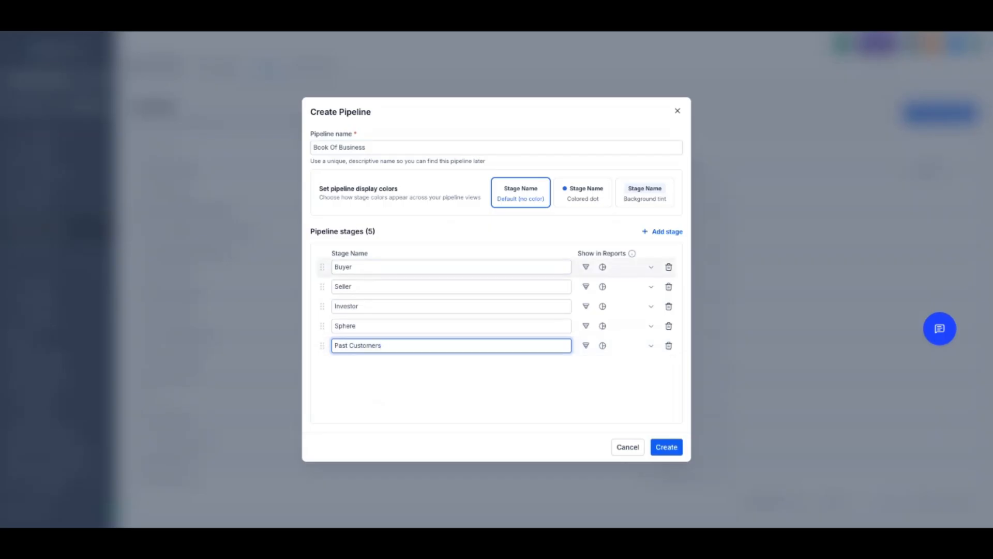
left_click(666, 447)
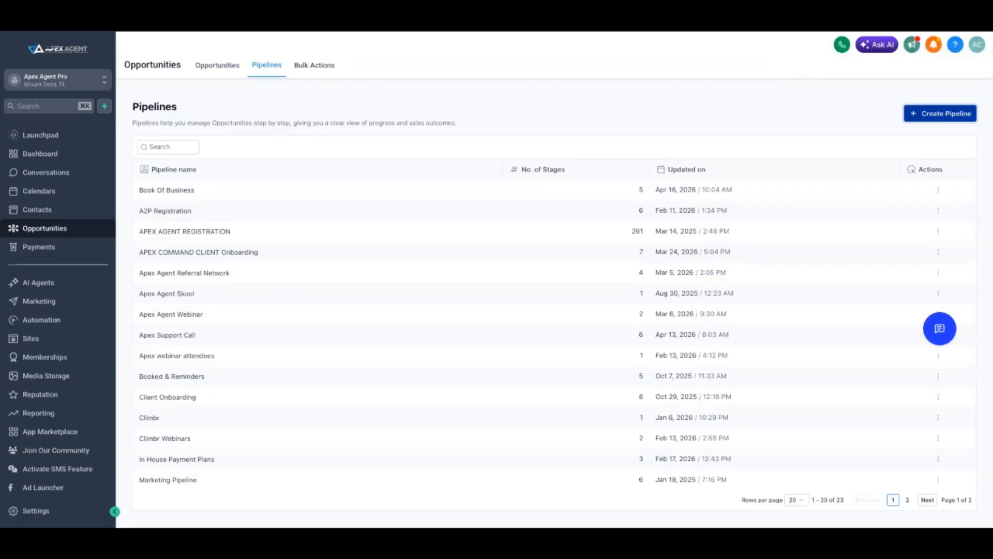
Return to the opportunities board and switch it to the Book Of Business pipeline
left_click(217, 65)
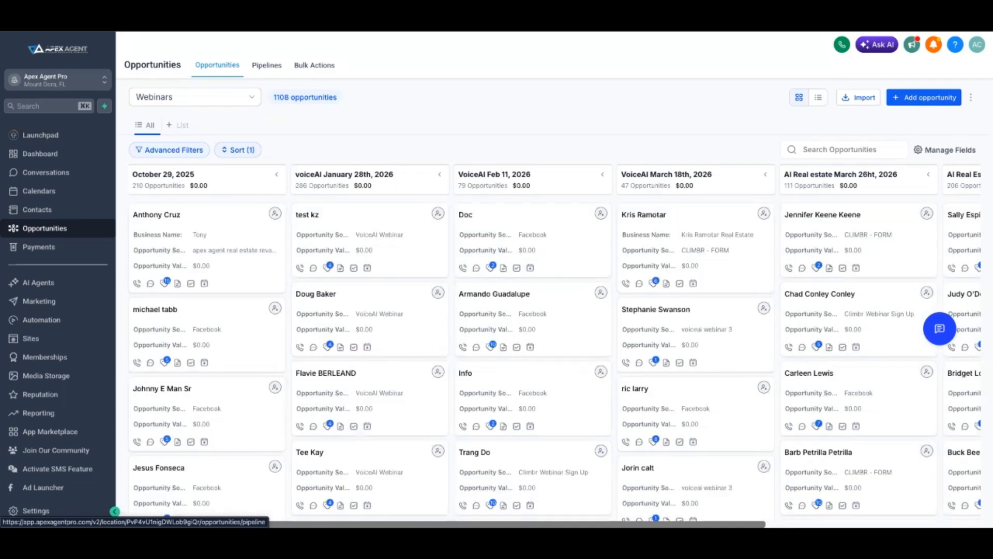
left_click(267, 65)
left_click(218, 65)
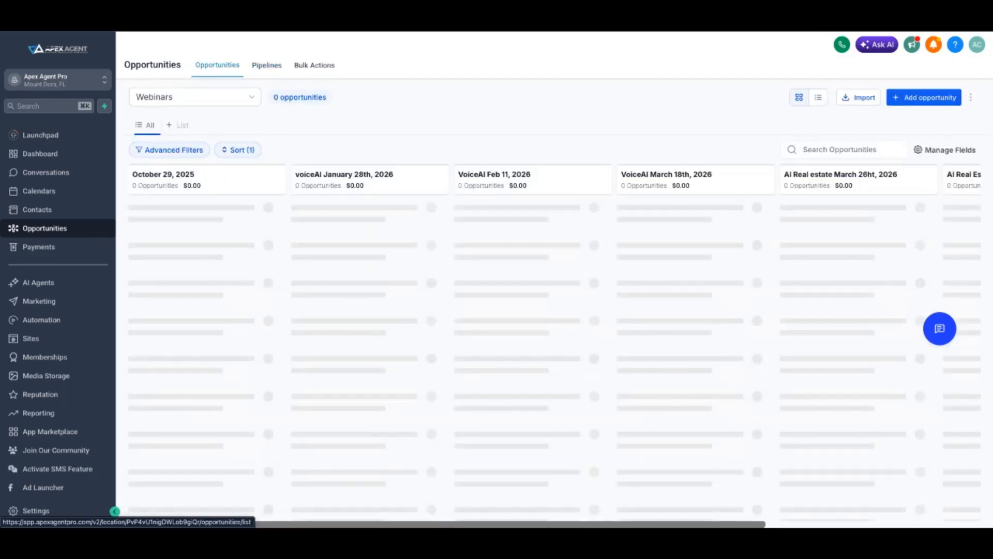
left_click(195, 97)
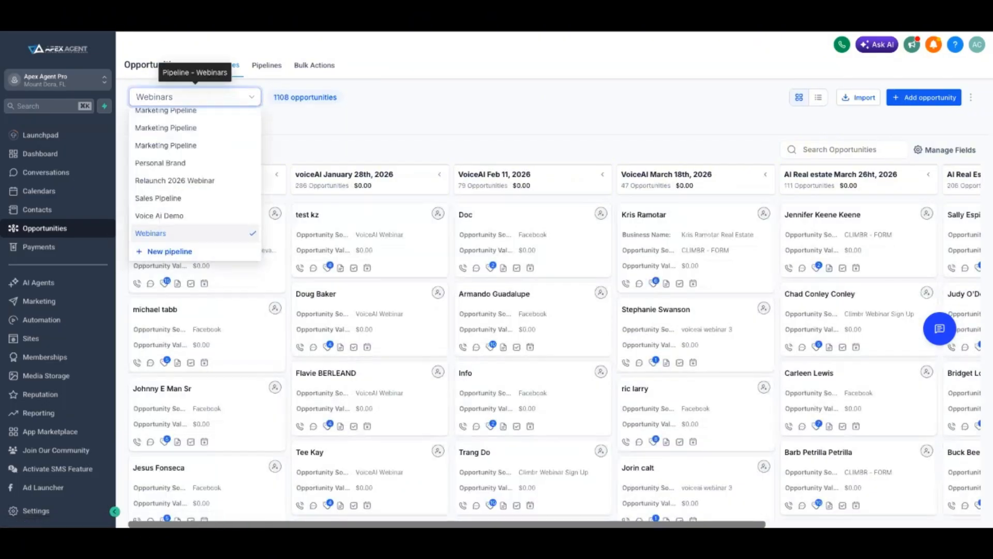
scroll(197, 187, "up", 5)
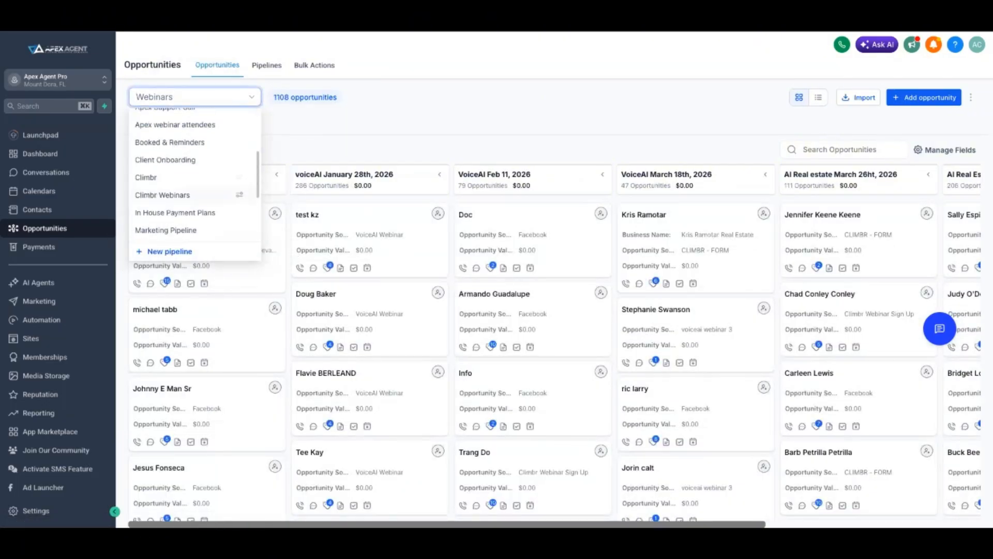
scroll(196, 189, "up", 3)
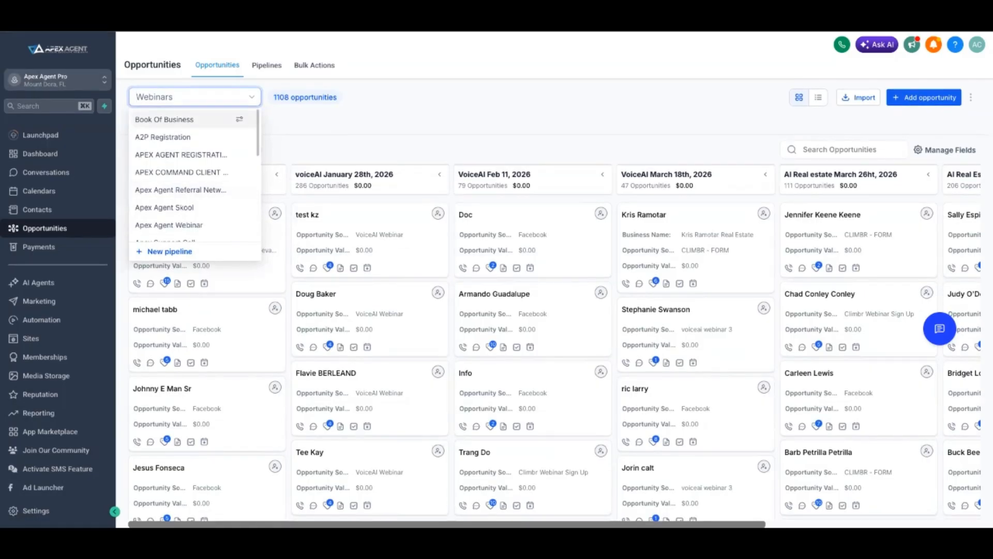
left_click(176, 119)
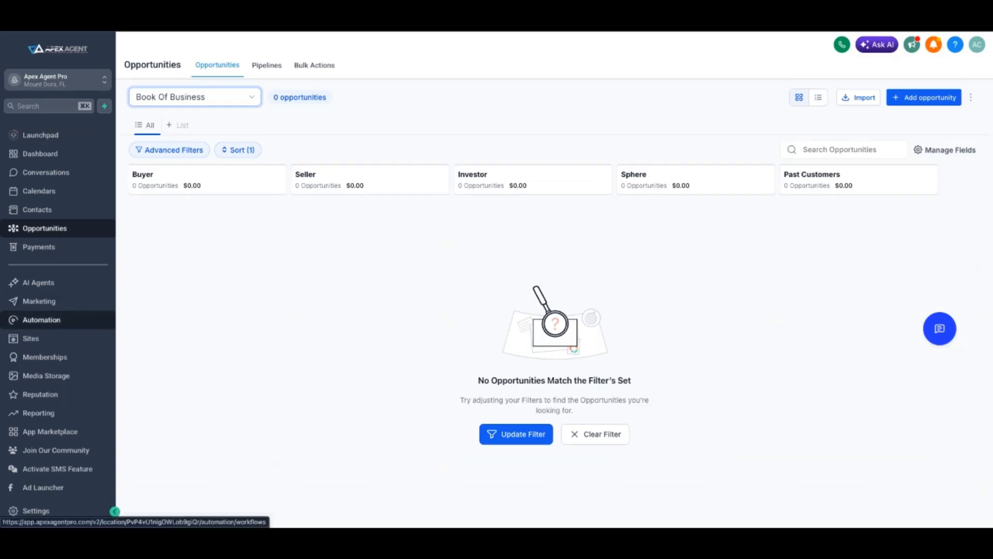
Start a new automation workflow from a template and filter the template library to the Communication category
left_click(42, 320)
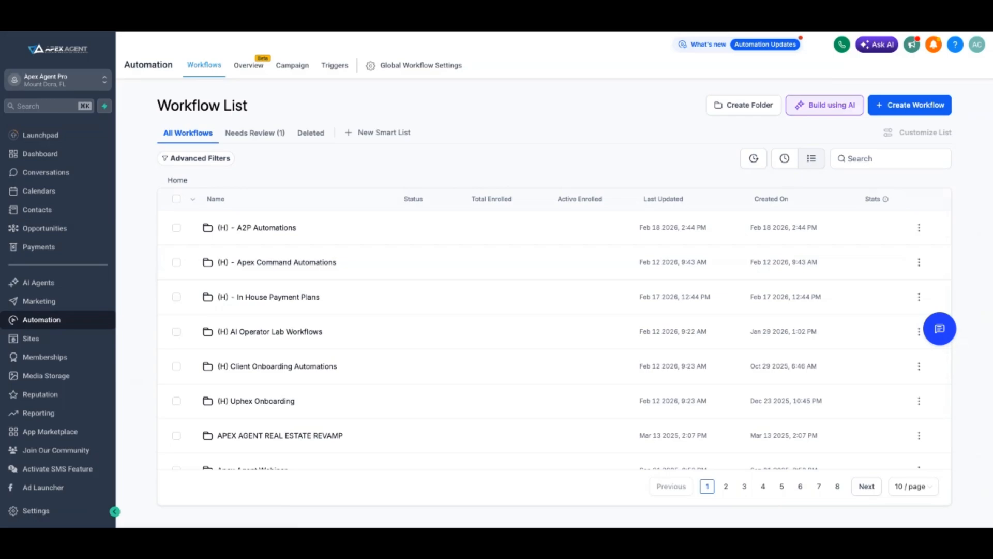
left_click(910, 105)
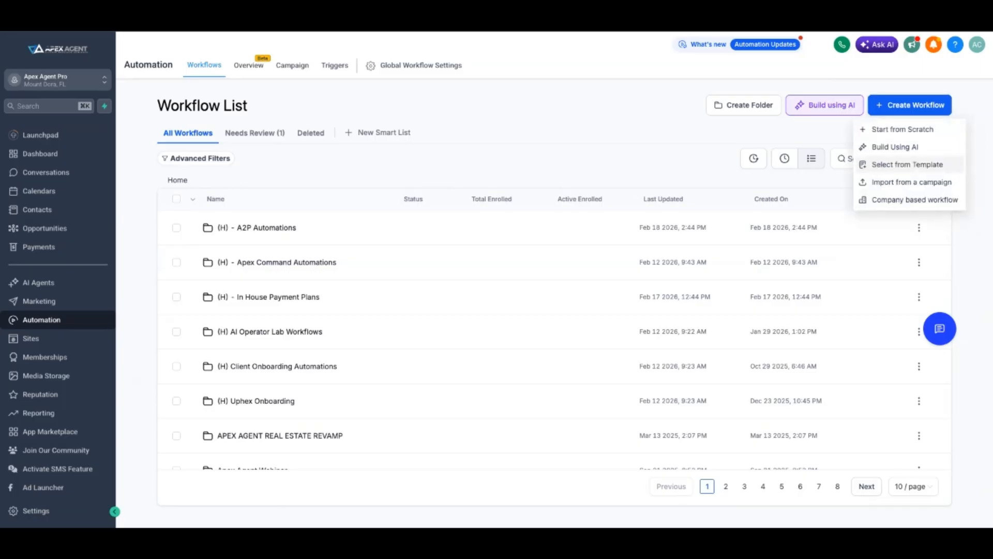
left_click(908, 164)
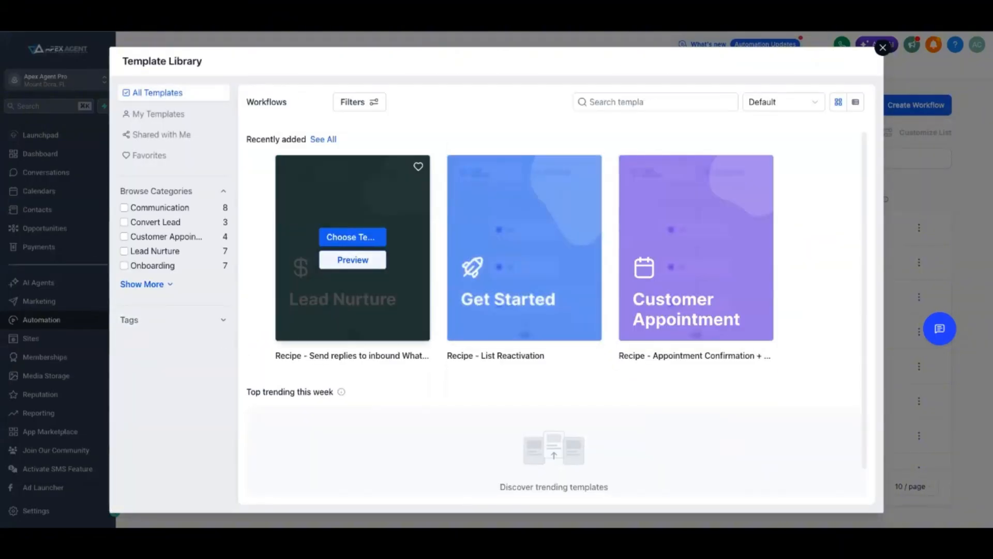
scroll(352, 248, "down", 1)
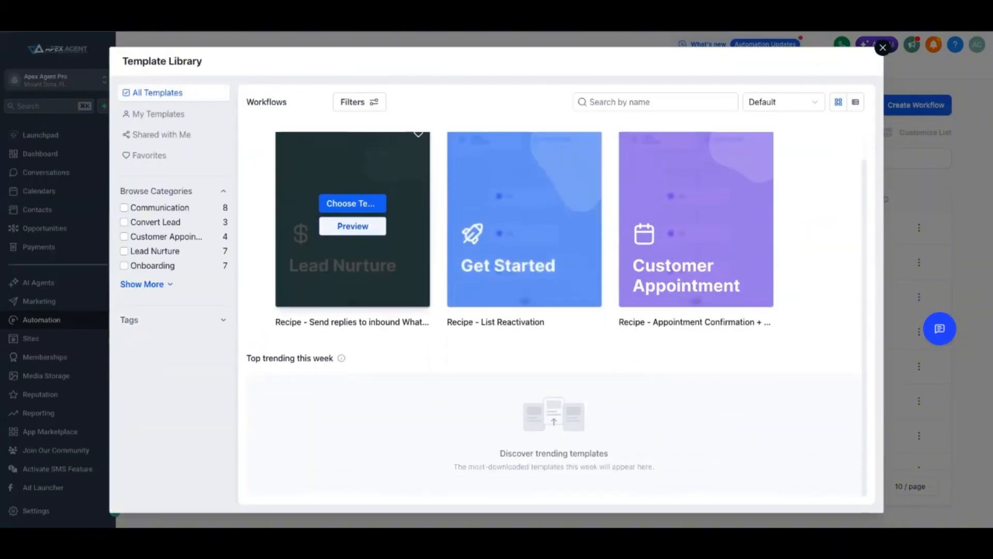
left_click(125, 207)
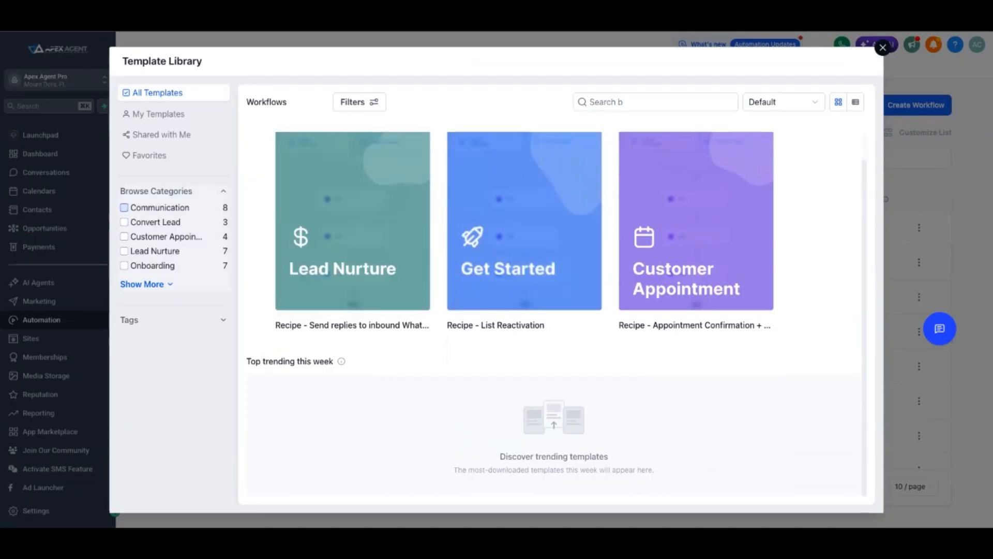
Browse the Communication workflow templates and preview "Recipe - FB Messenger"
scroll(353, 248, "down", 2)
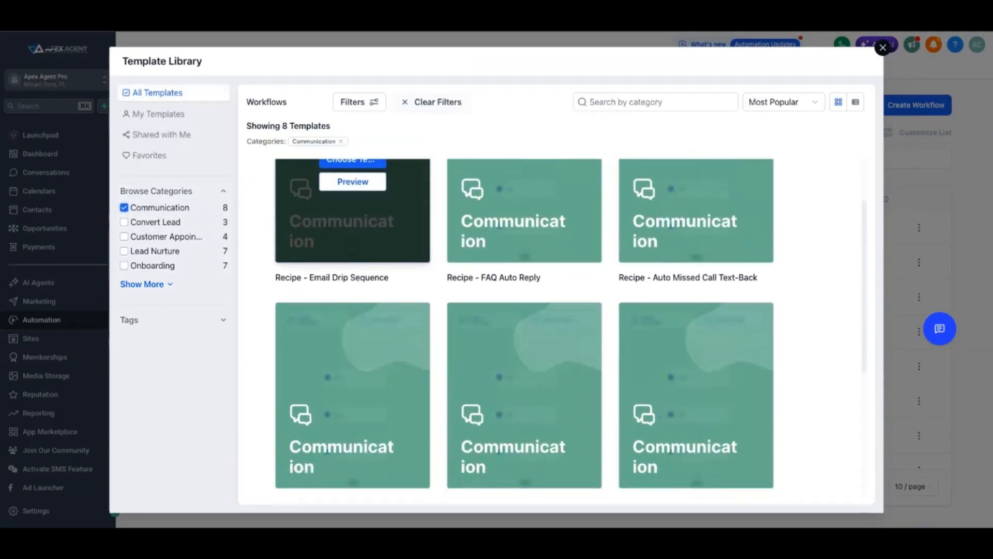
mouse_move(498, 208)
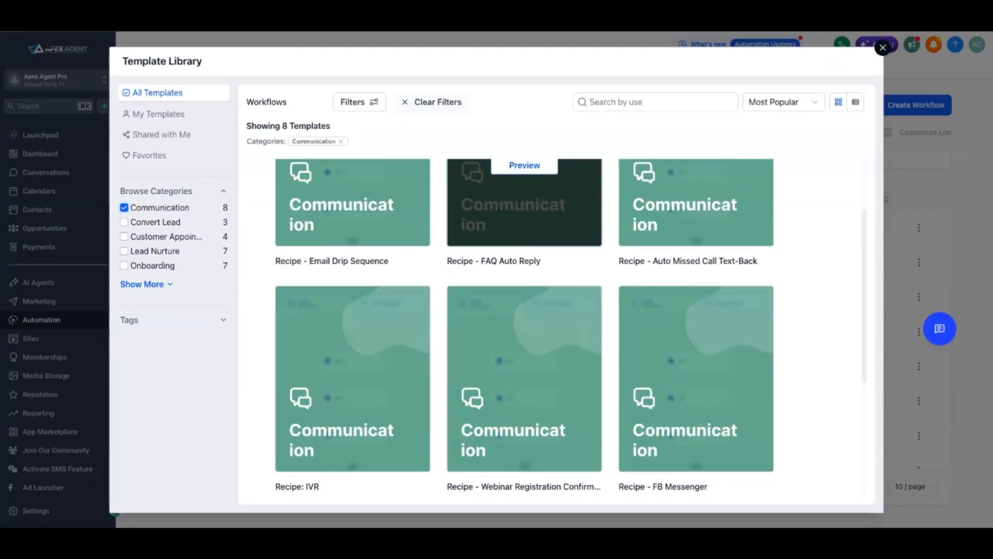
mouse_move(656, 277)
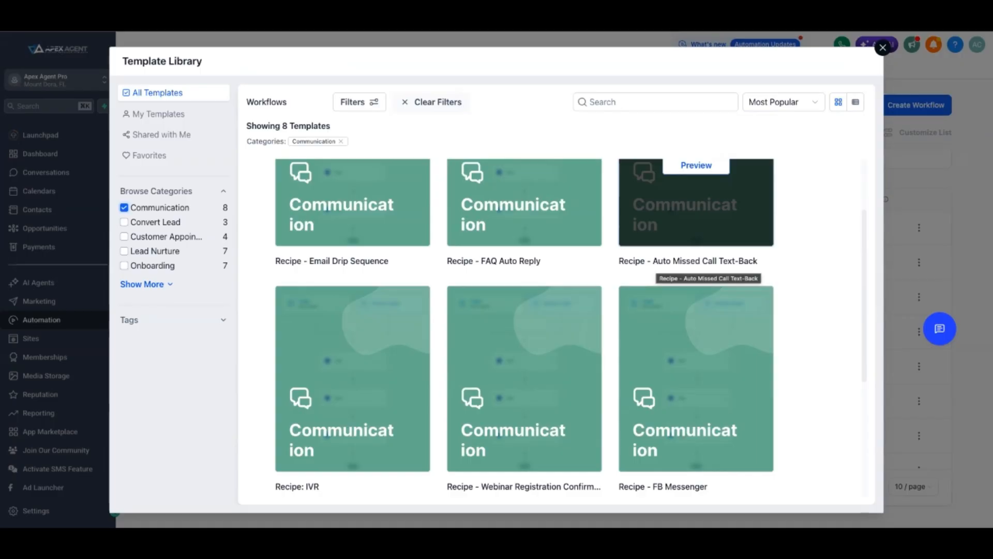
scroll(353, 311, "down", 3)
scroll(353, 233, "down", 2)
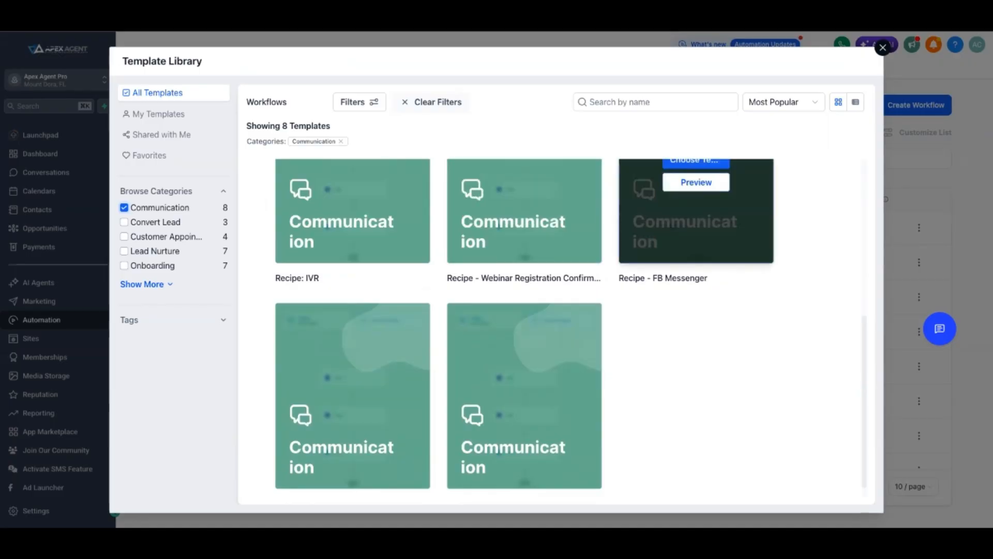
scroll(695, 233, "up", 2)
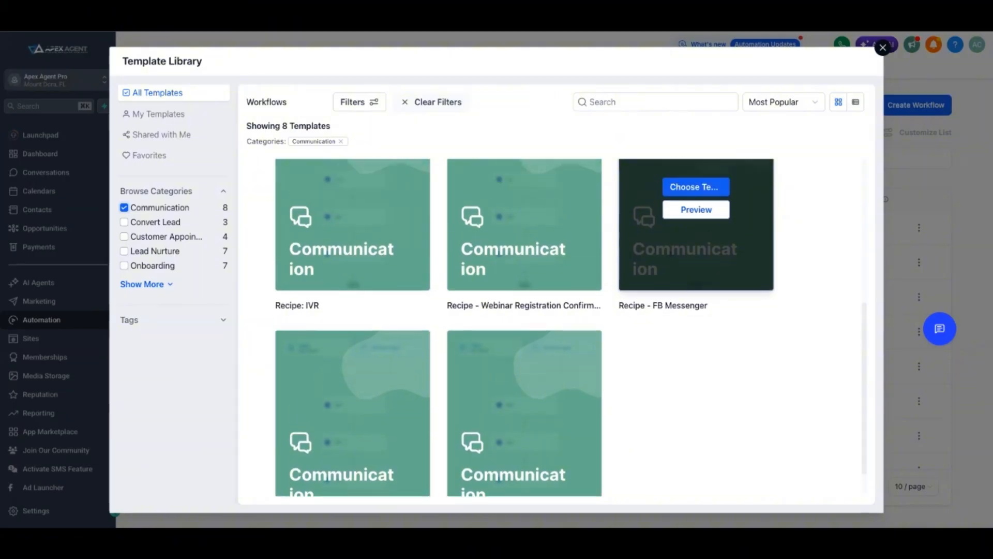
left_click(696, 239)
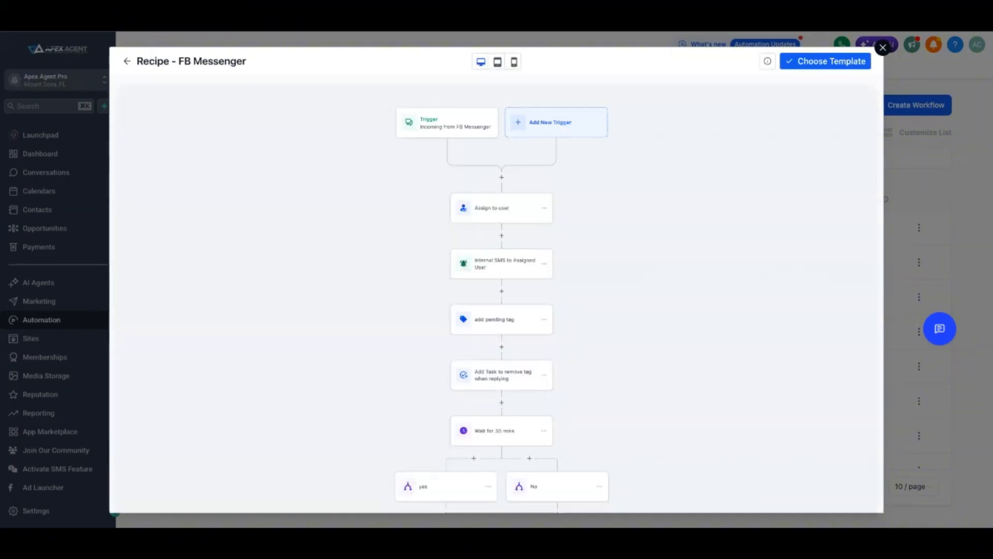
Look through the "Recipe - FB Messenger" workflow preview and close the template library
scroll(502, 295, "down", 5)
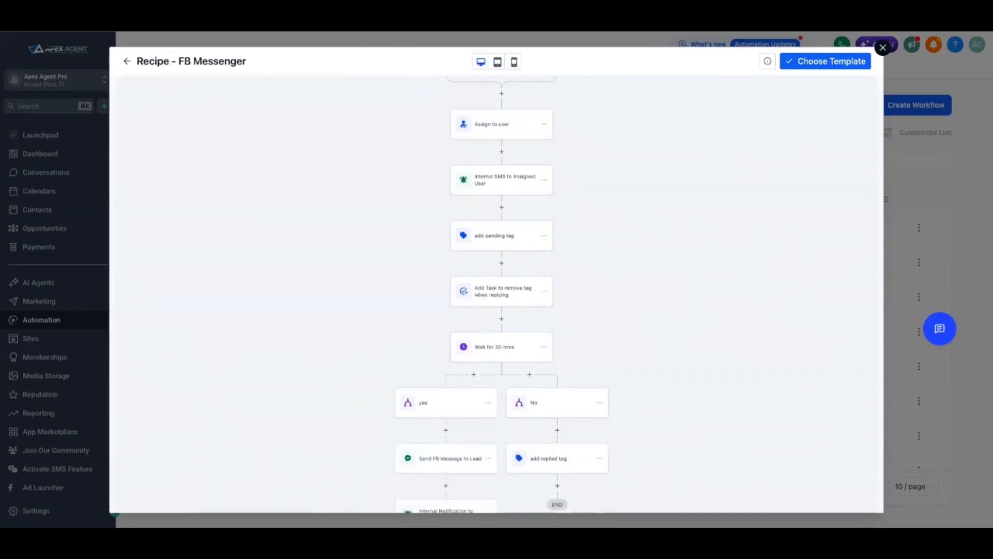
scroll(502, 295, "up", 8)
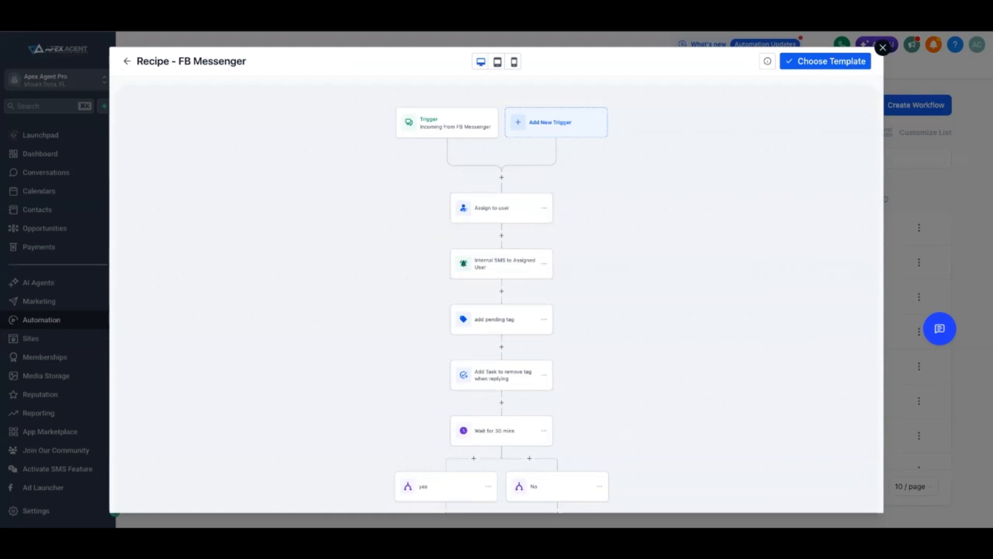
left_click(883, 47)
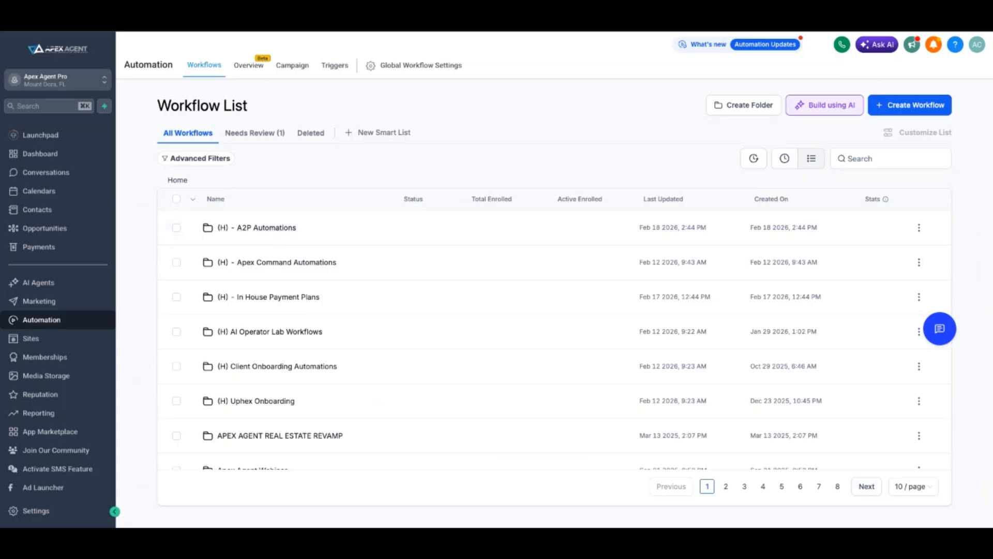
Ask the AI builder for year-long, non-repeating, consumer-centered text and email follow-ups for each Book of Business stage, plus a text alert when leads reply
left_click(825, 105)
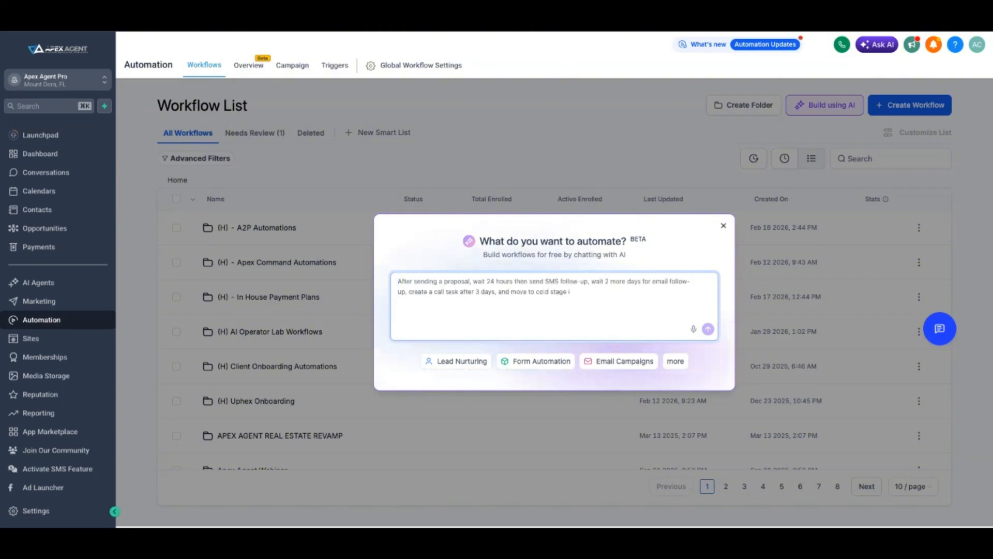
key("ctrl+v")
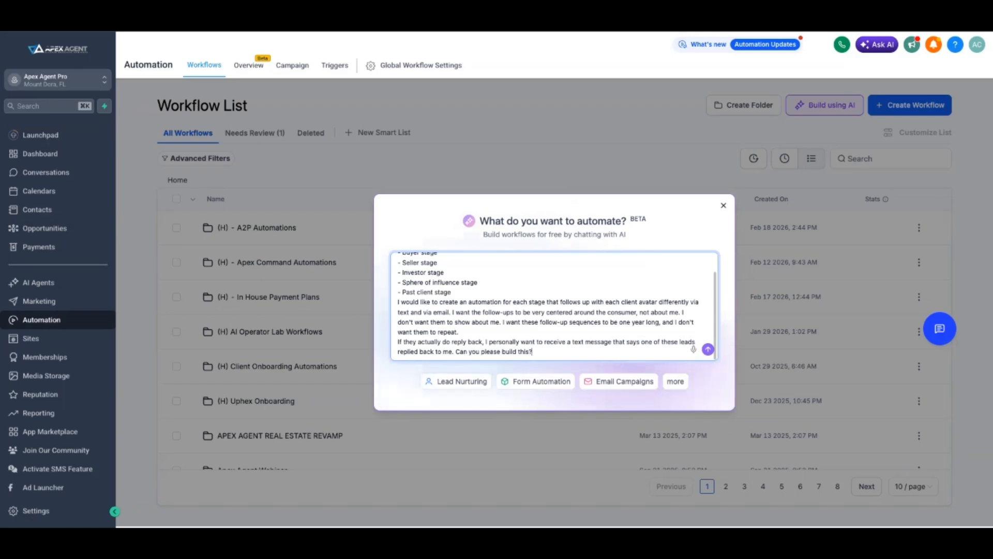
scroll(555, 306, "up", 1)
scroll(555, 306, "down", 1)
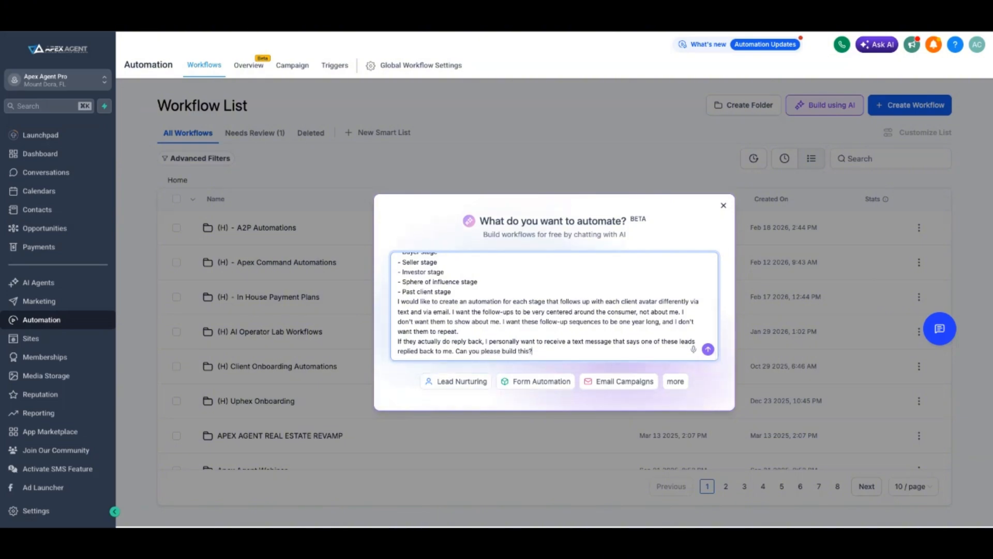
key("Return")
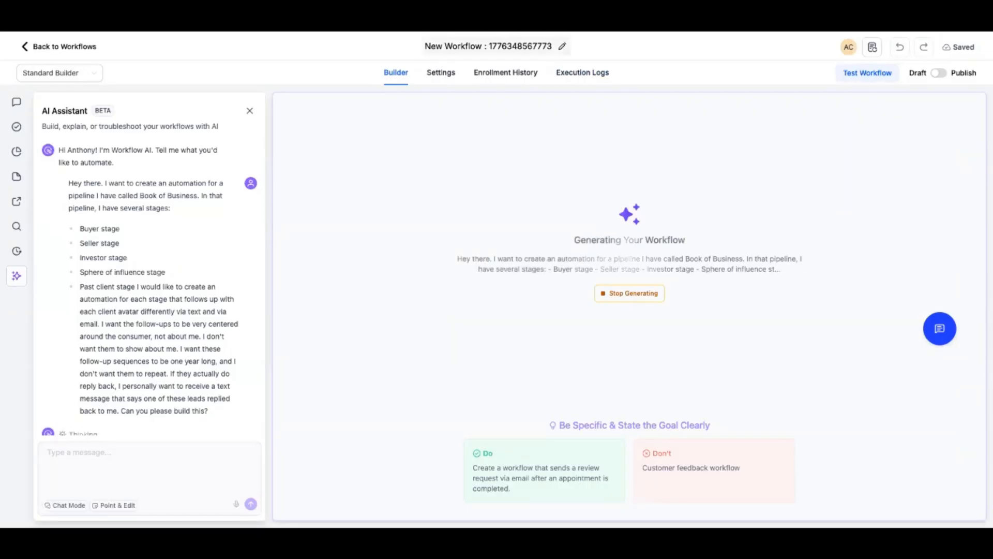
Rename the new workflow "Book Of Business"
left_click(563, 47)
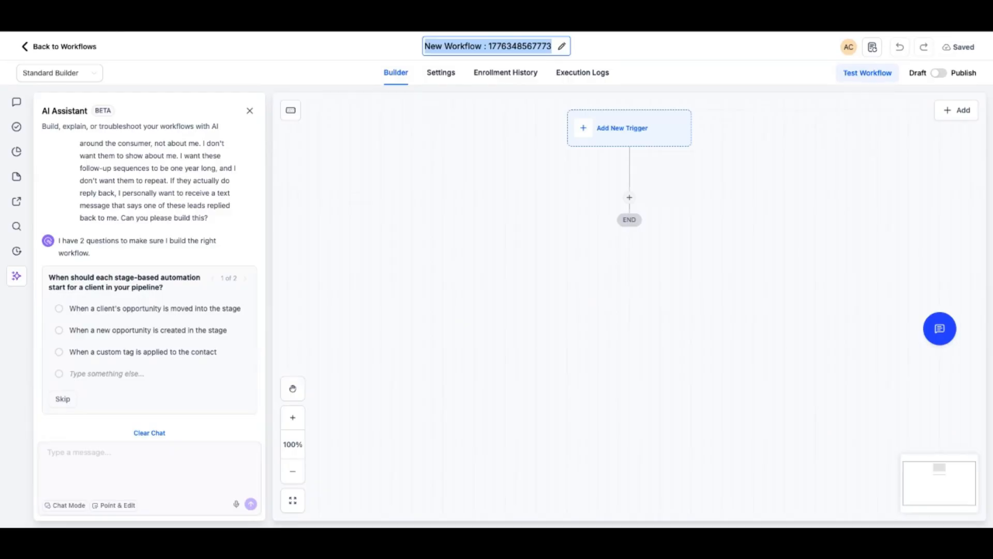
type("Book Of")
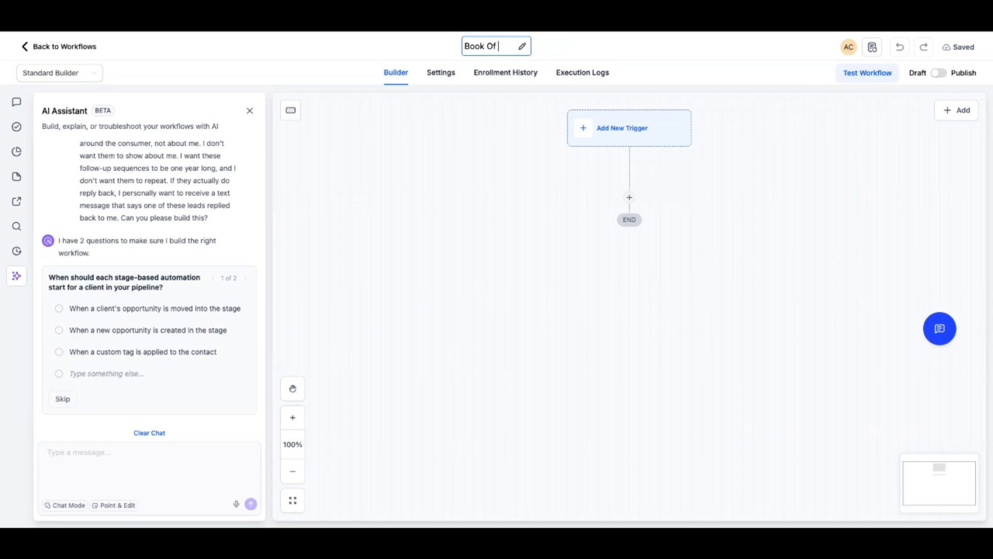
type(" Business")
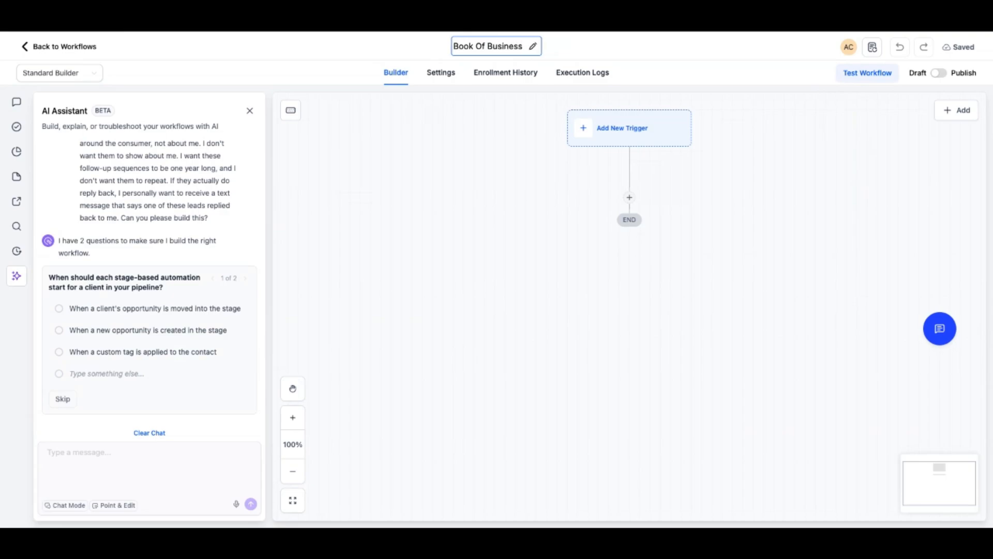
key("Return")
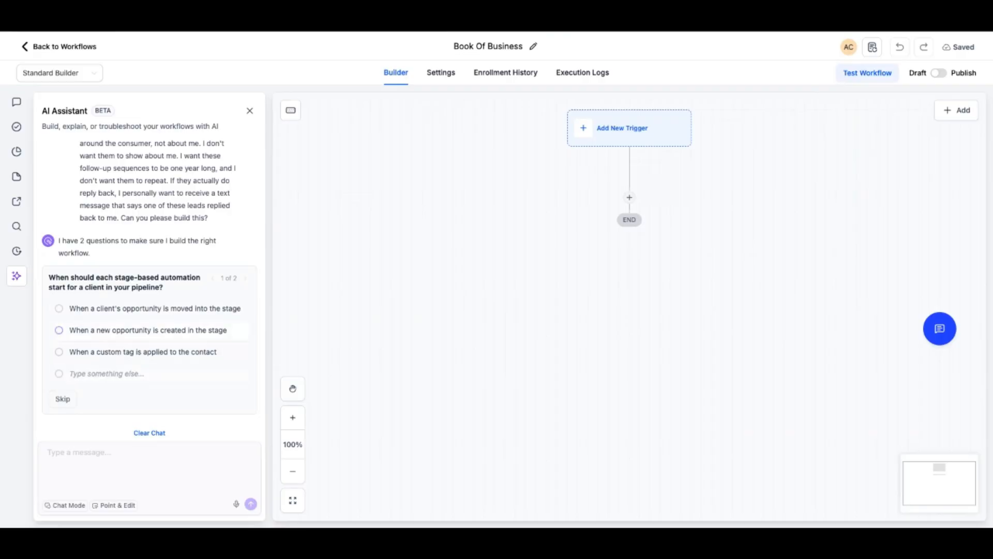
Answer the assistant's questions: start on a new opportunity or a custom tag applied to the contact, and send follow-ups every two weeks
left_click(107, 373)
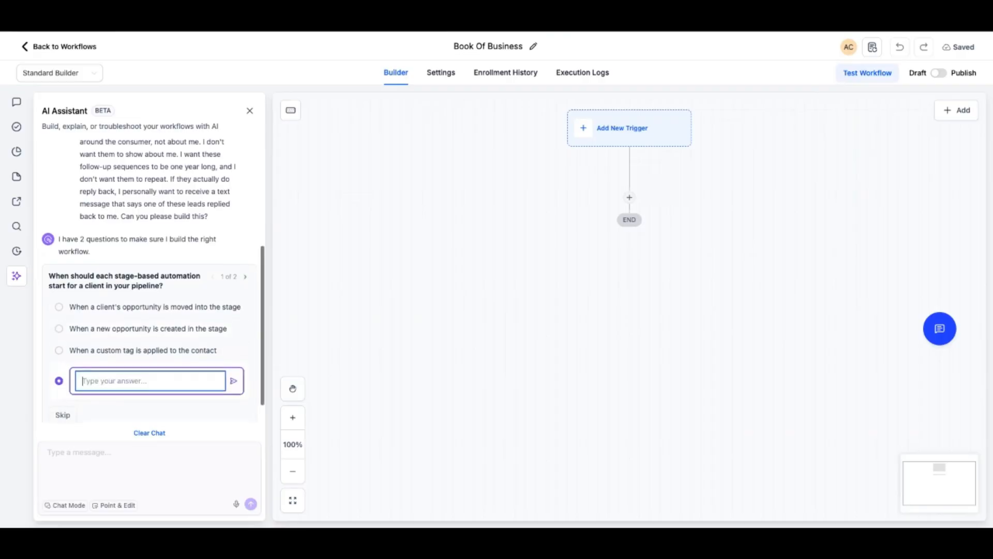
type("When ")
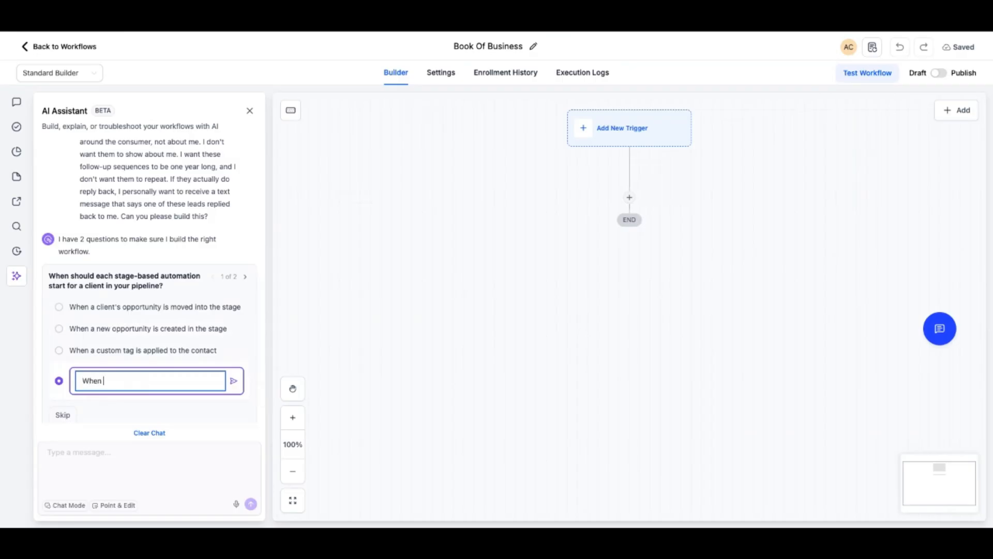
type("a new oppor")
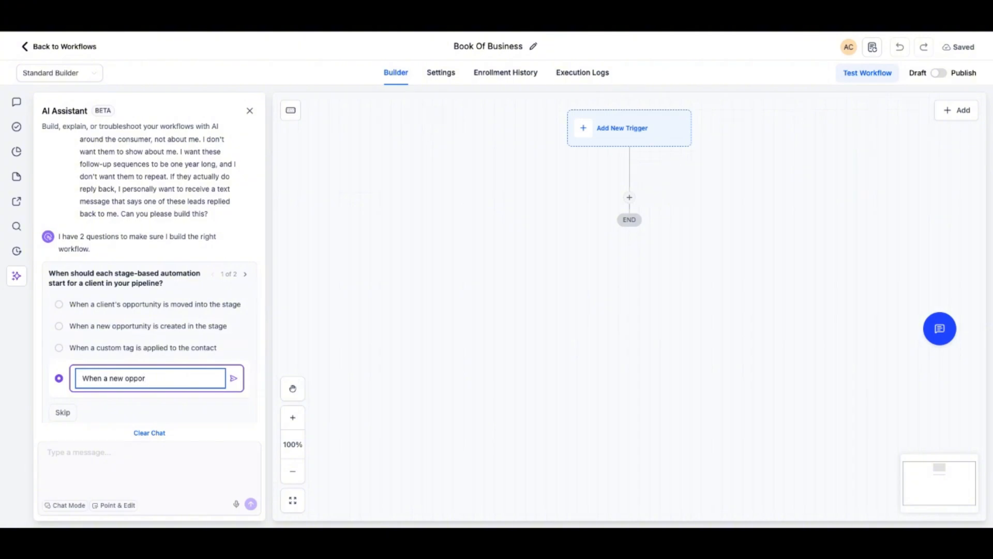
key("shift+Left")
key("shift+Left")
key("shift+Left")
key("shift+Left")
key("shift+Left")
key("shift+Left")
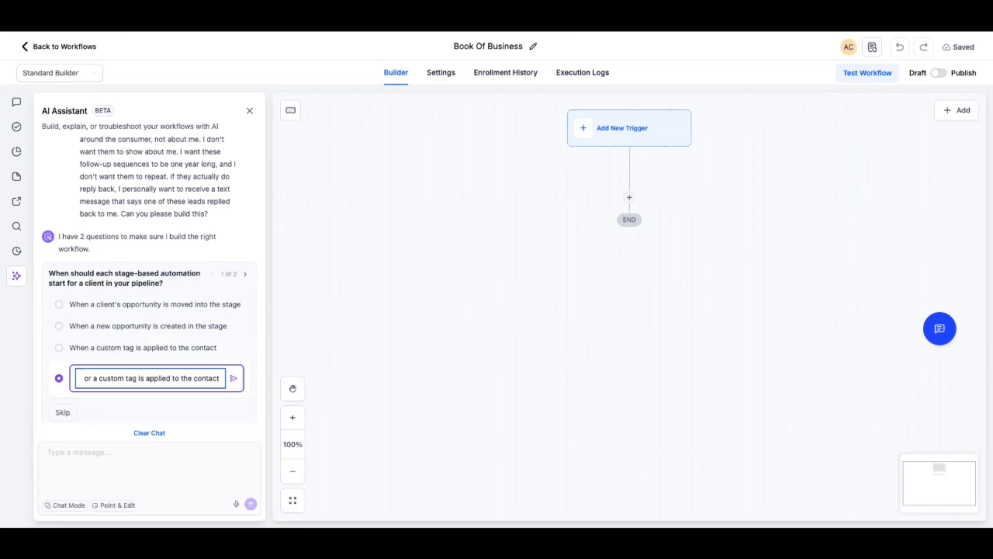
scroll(237, 456, "down", 1)
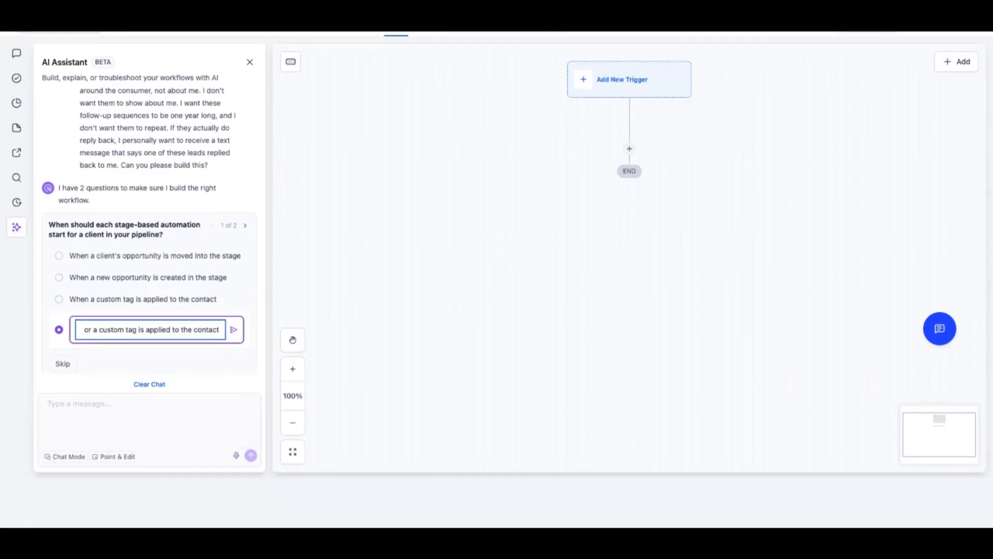
key("Return")
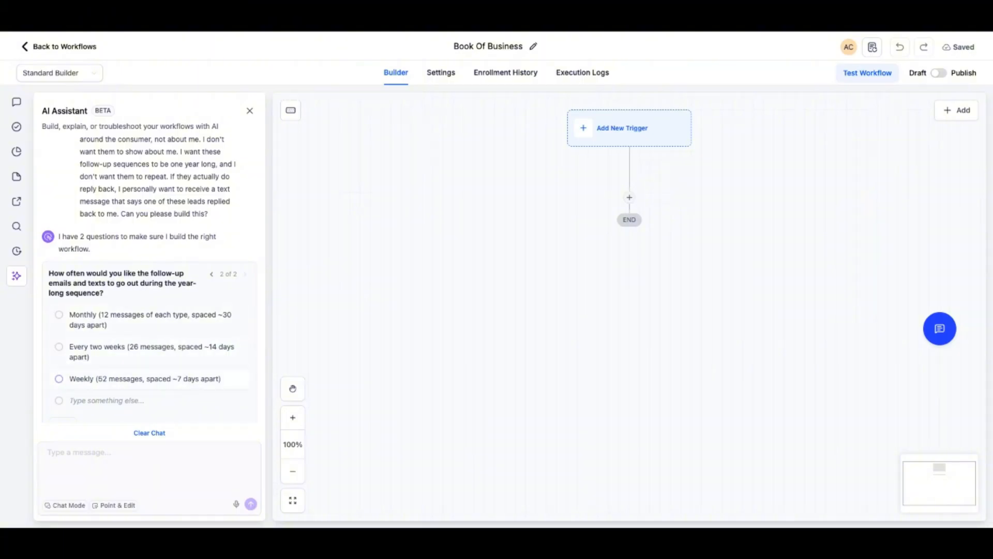
left_click(59, 346)
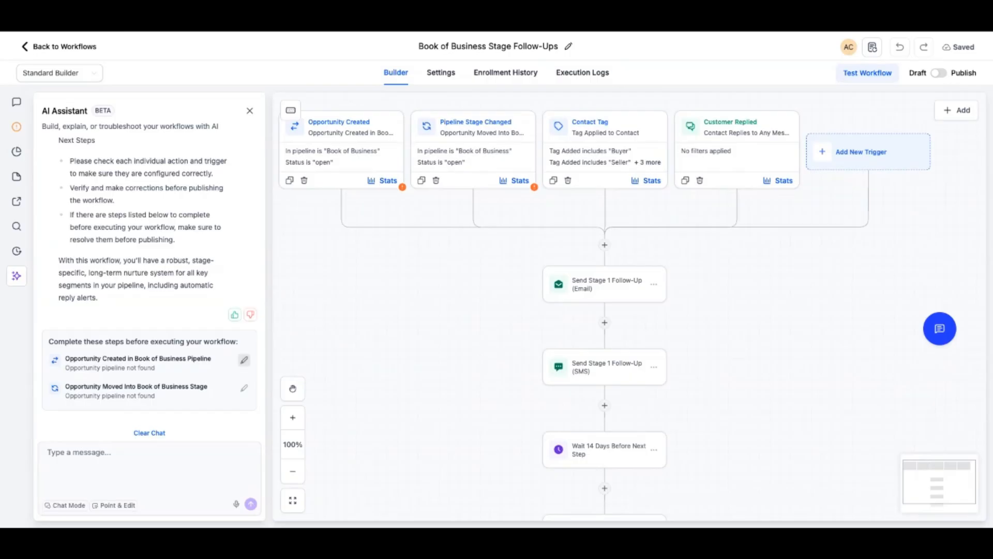
Open the flagged Opportunity Created trigger and set its In pipeline filter to Book Of Business
left_click(244, 360)
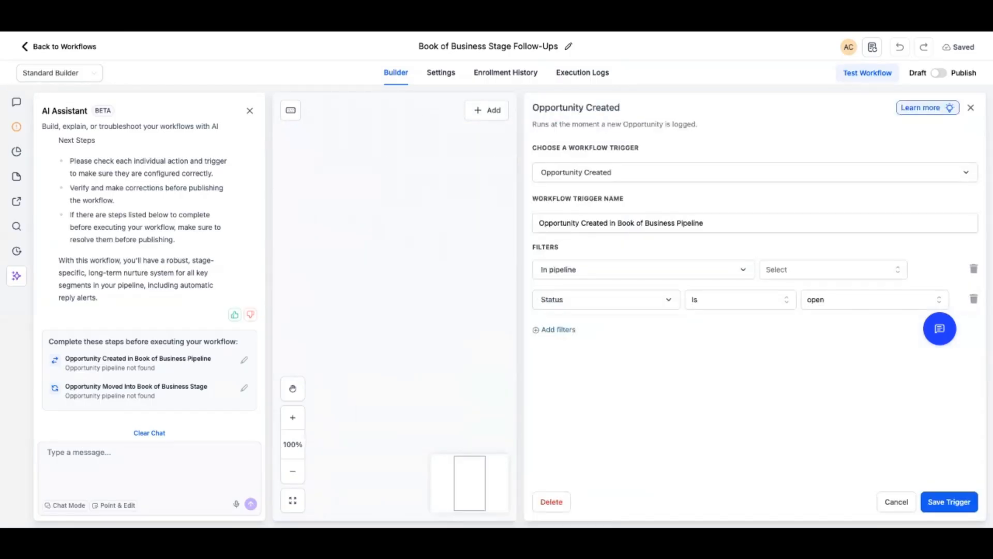
left_click(833, 270)
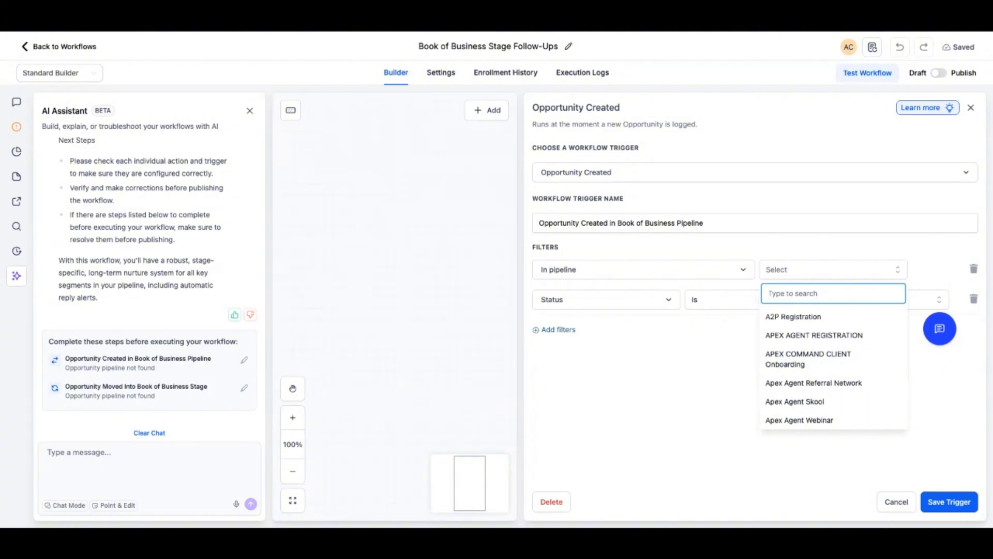
scroll(828, 383, "down", 10)
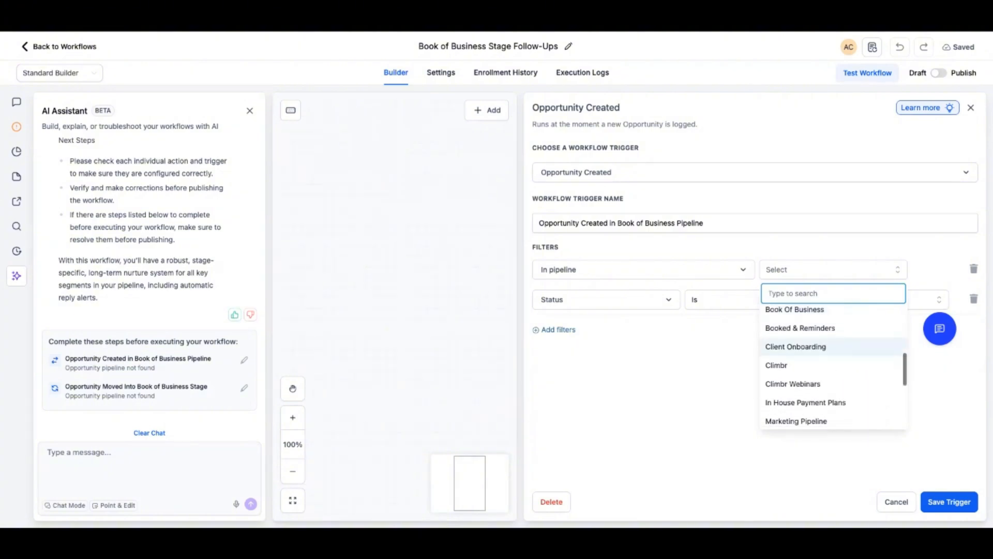
scroll(833, 367, "down", 3)
scroll(833, 367, "up", 15)
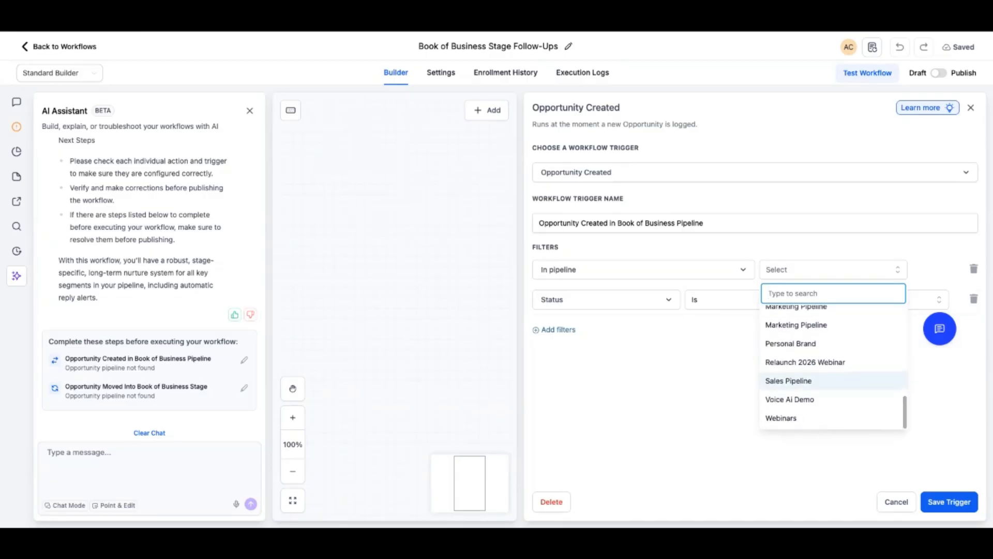
scroll(828, 362, "down", 4)
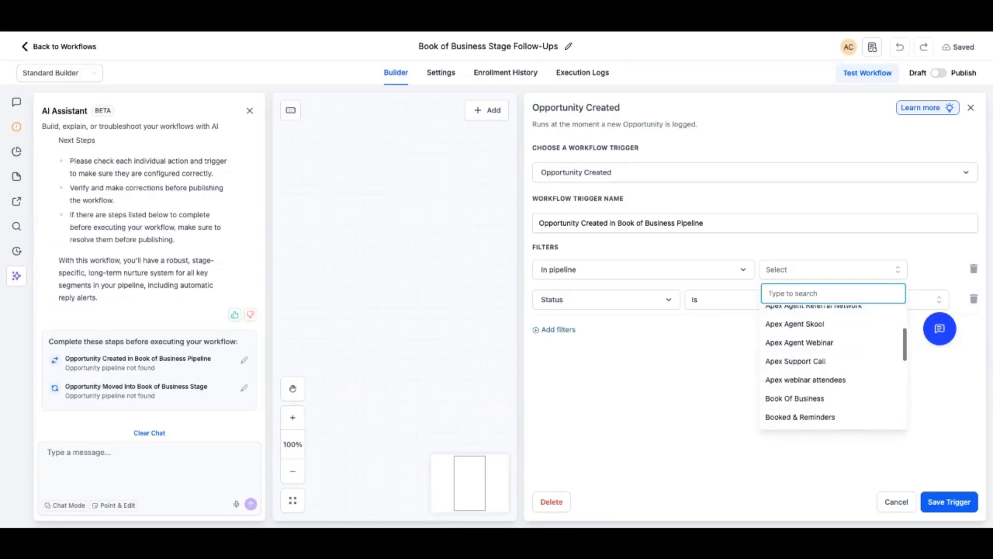
left_click(795, 325)
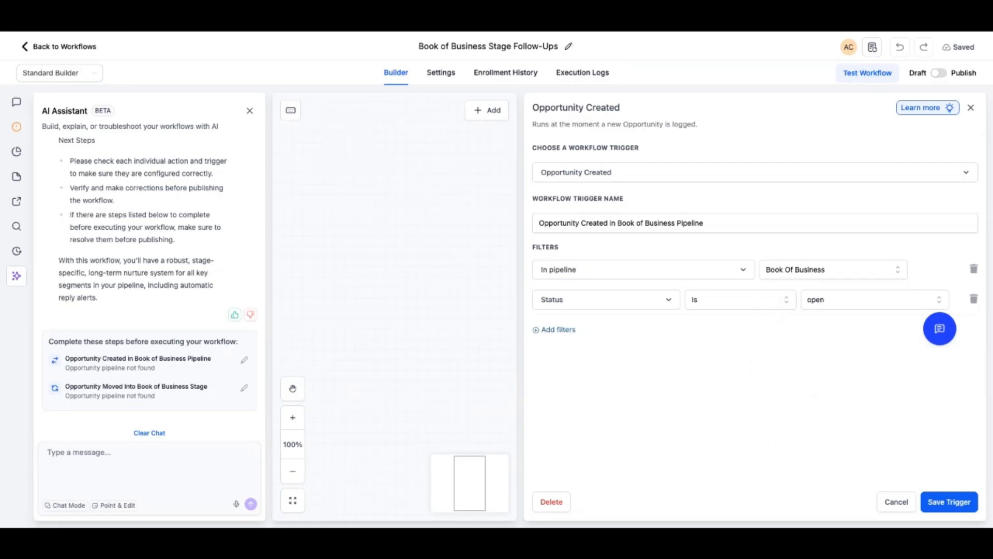
Change the trigger's Status filter to Pipeline stage and try to select the "Buyers" stage
left_click(606, 300)
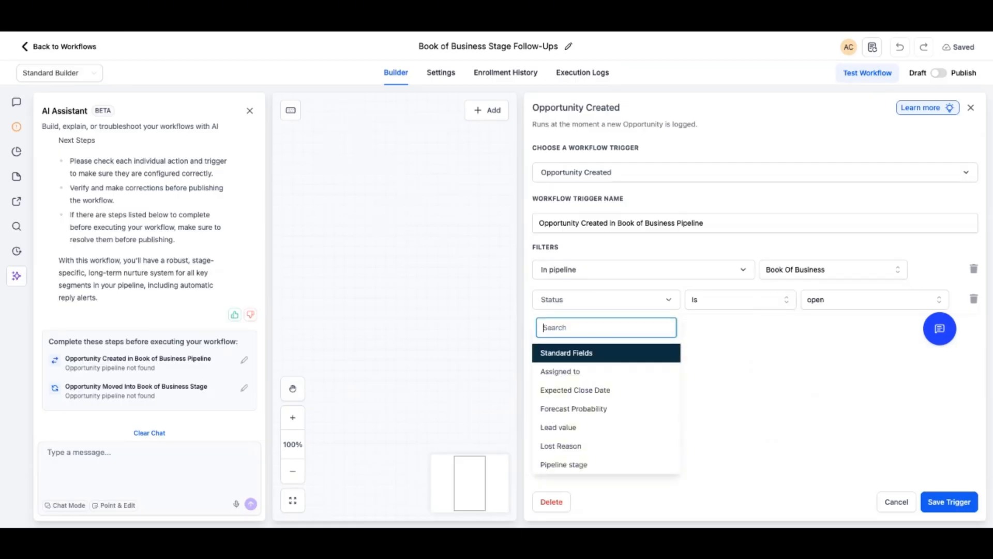
scroll(605, 393, "down", 3)
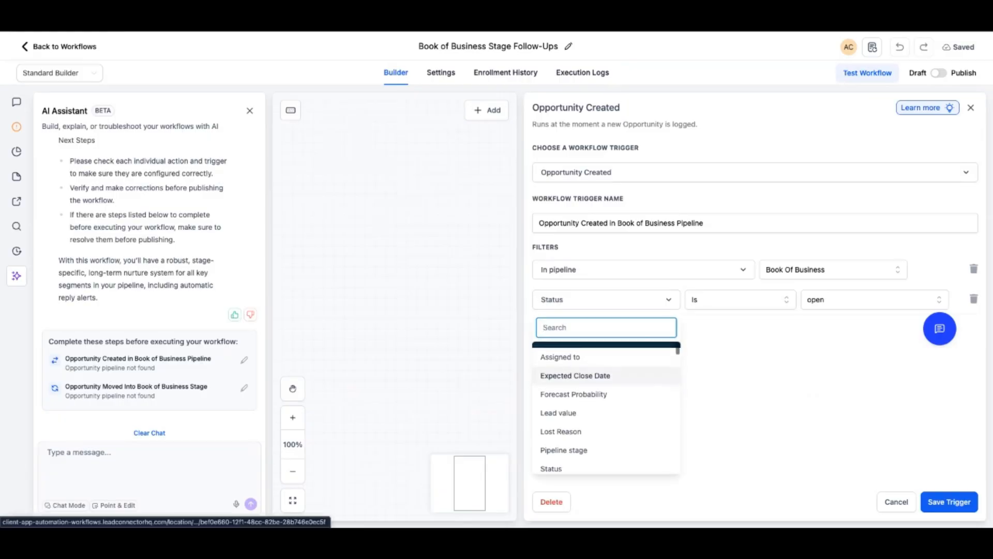
left_click(564, 388)
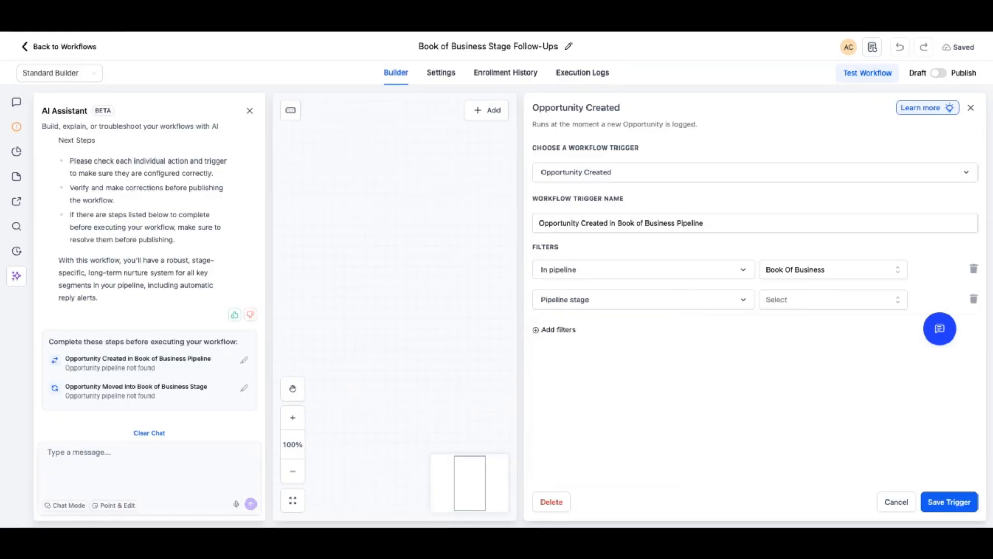
left_click(833, 300)
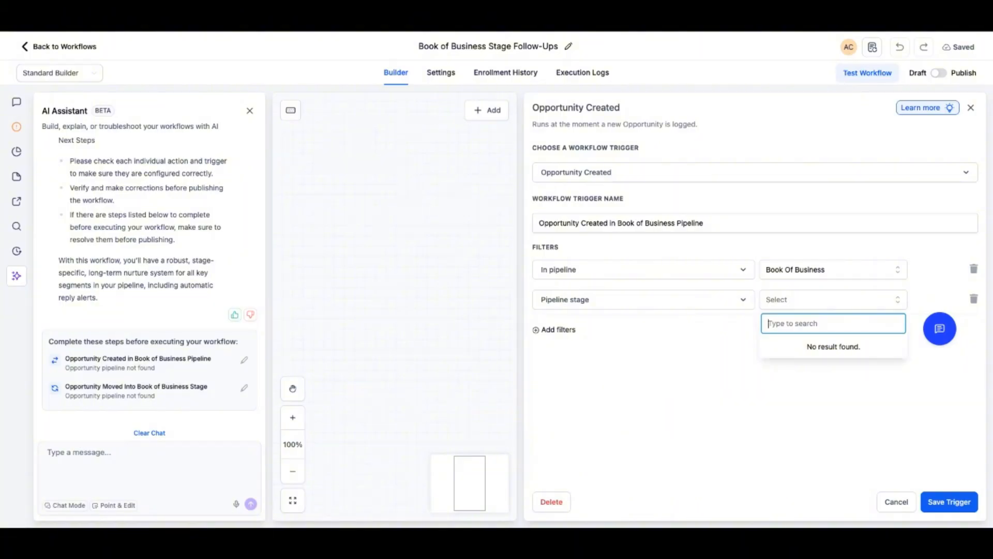
left_click(833, 300)
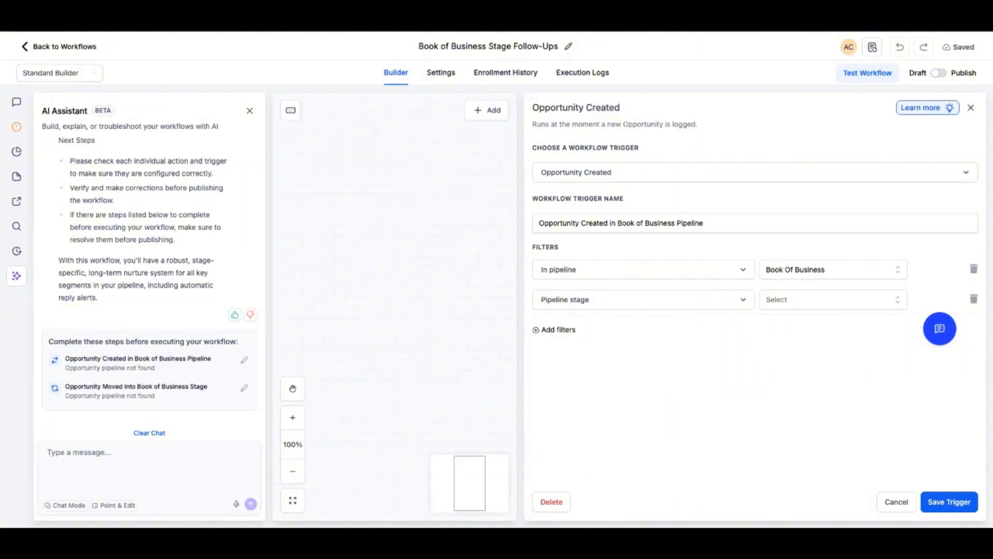
left_click(833, 299)
type("Buyers")
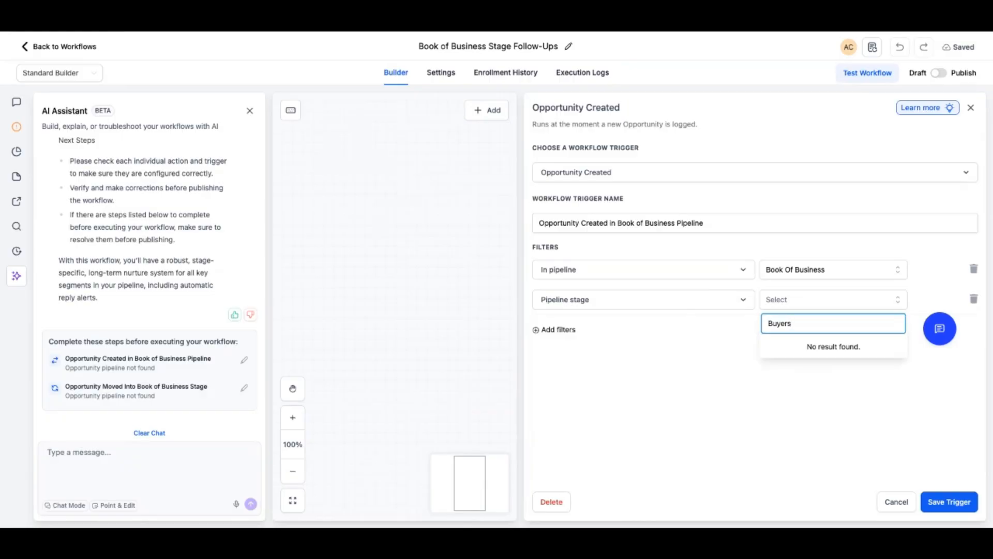
left_click(833, 300)
left_click(833, 300)
left_click(643, 300)
left_click(644, 300)
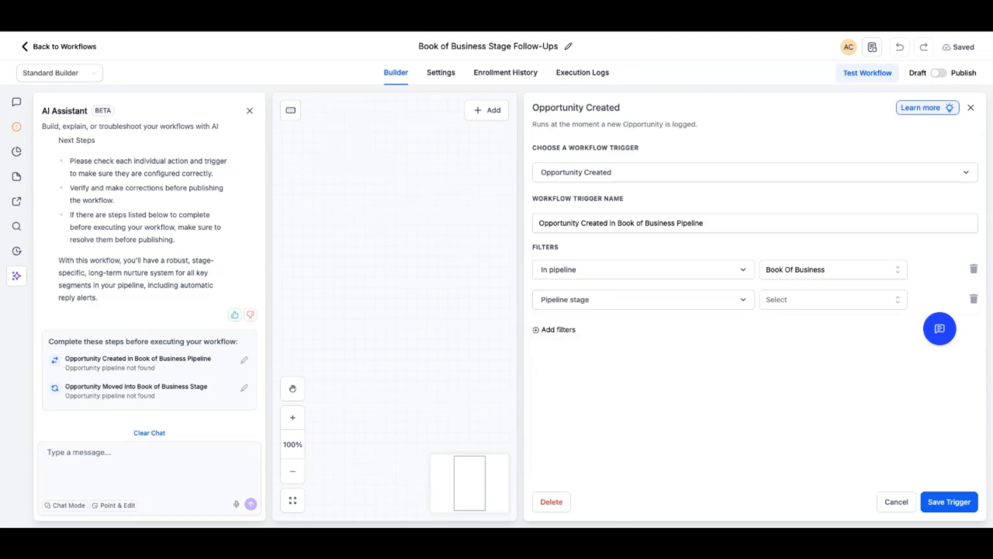
Remove the second filter from the Opportunity Created trigger and save the trigger
left_click(974, 299)
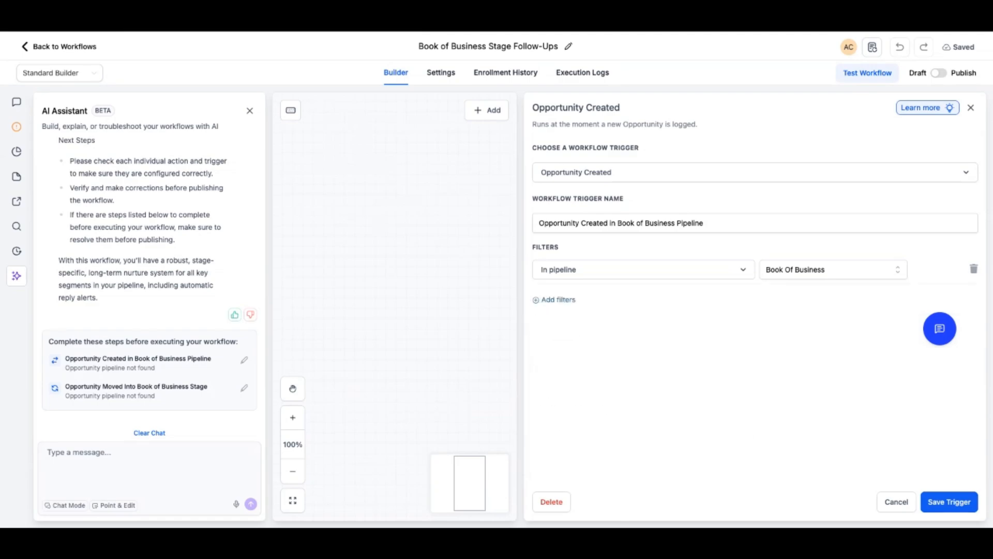
left_click(950, 502)
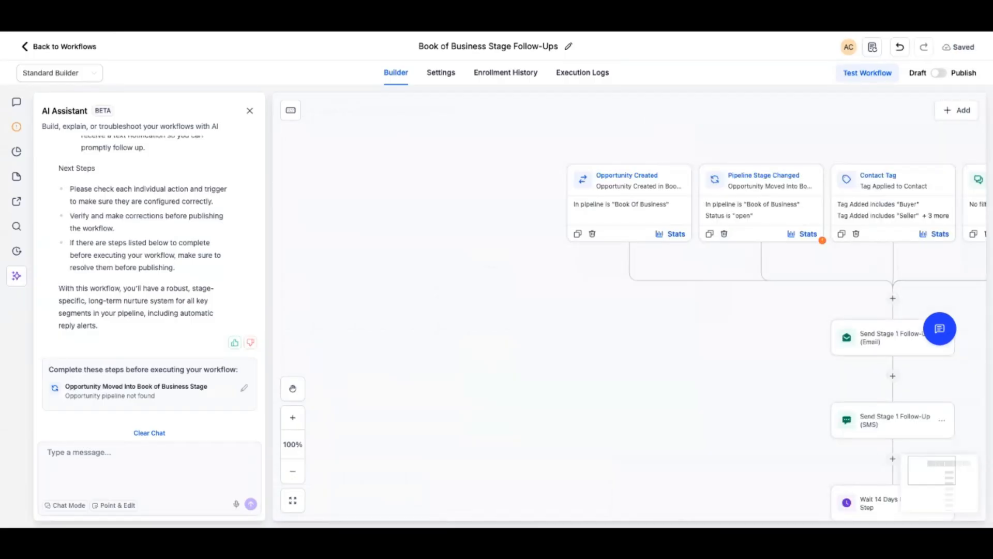
Set the flagged Pipeline Stage Changed trigger's pipeline filter to Book Of Business, remove its Status filter and save the trigger
left_click(244, 388)
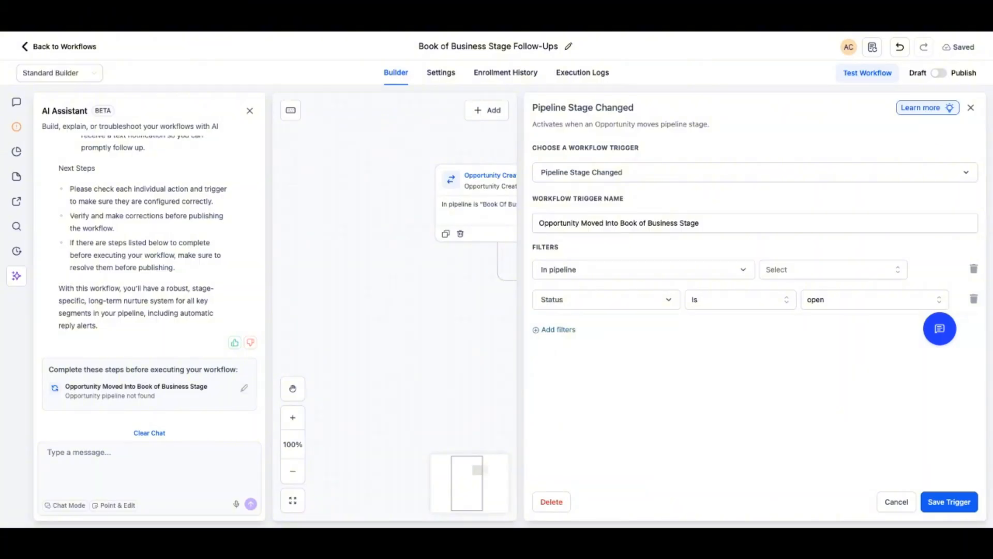
left_click(833, 270)
scroll(833, 382, "down", 4)
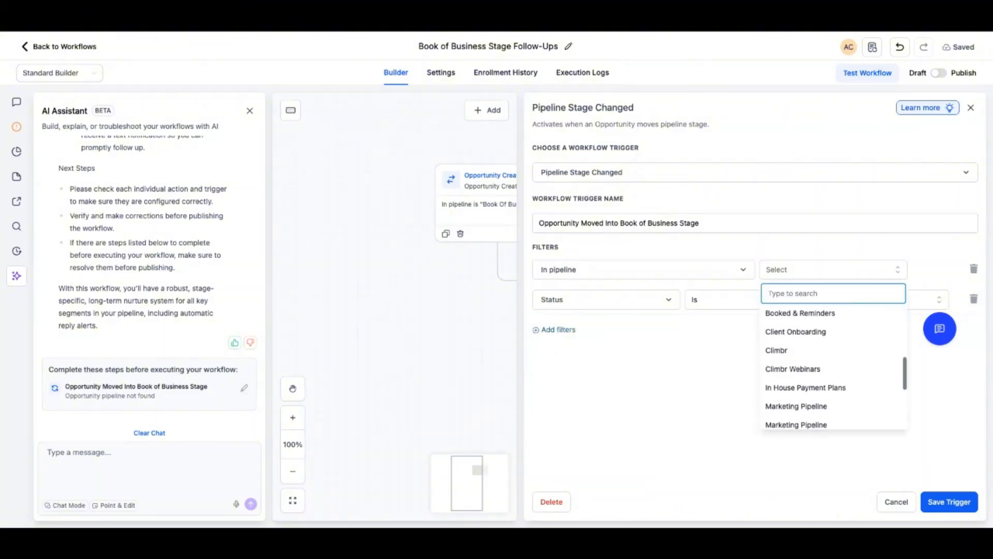
scroll(833, 370, "up", 2)
left_click(796, 339)
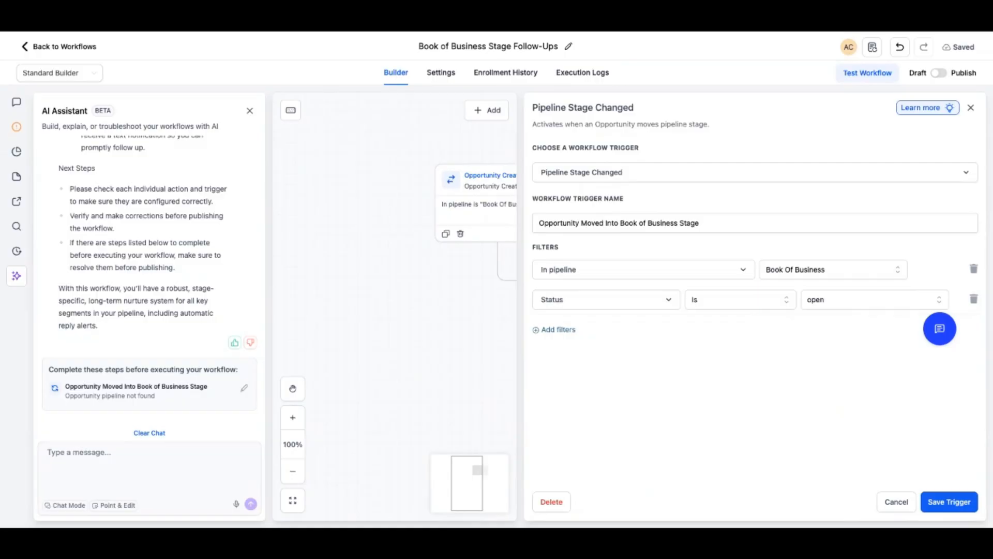
left_click(974, 299)
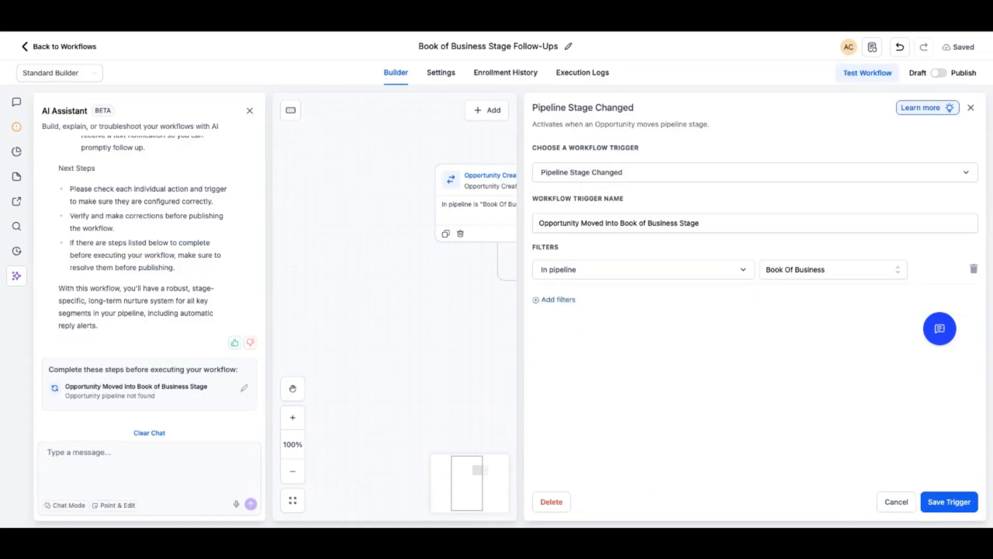
left_click(949, 502)
Review the workflow from its four triggers through the email, SMS and wait actions to the end
scroll(629, 306, "right", 2)
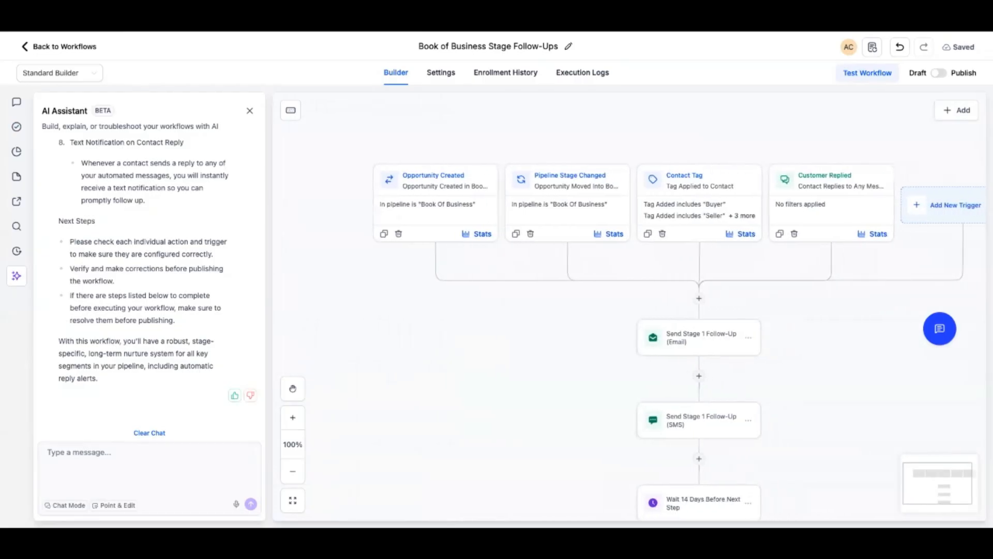
scroll(630, 306, "right", 1)
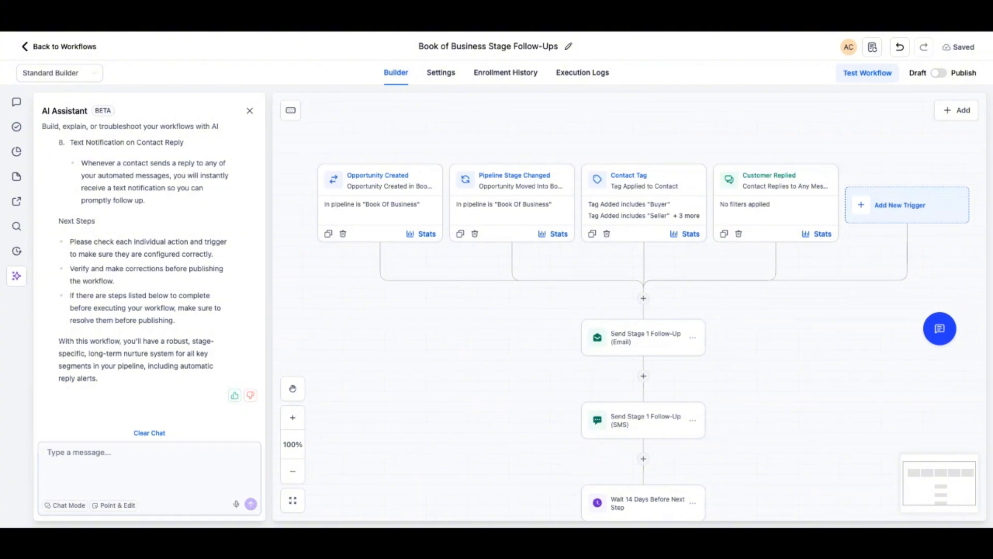
scroll(644, 389, "down", 4)
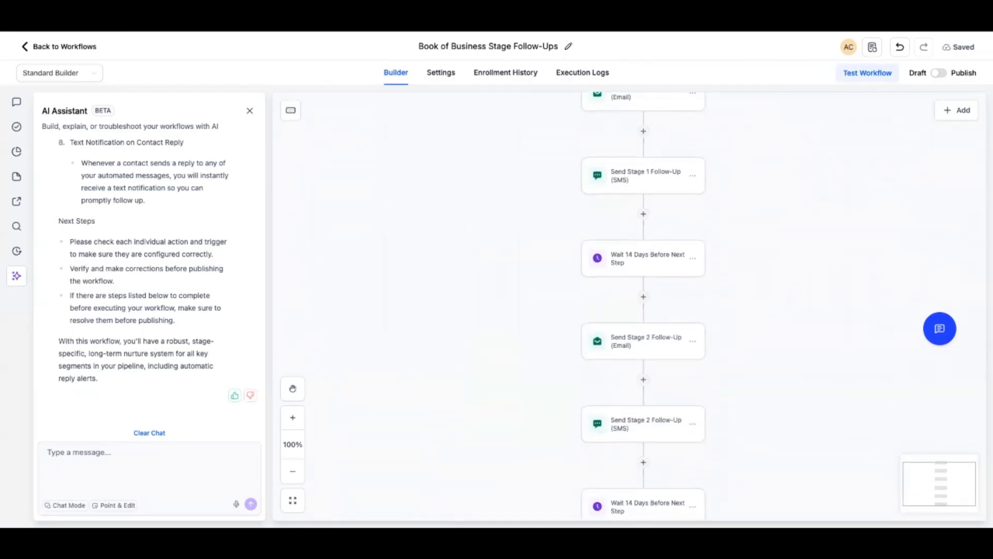
scroll(643, 306, "down", 4)
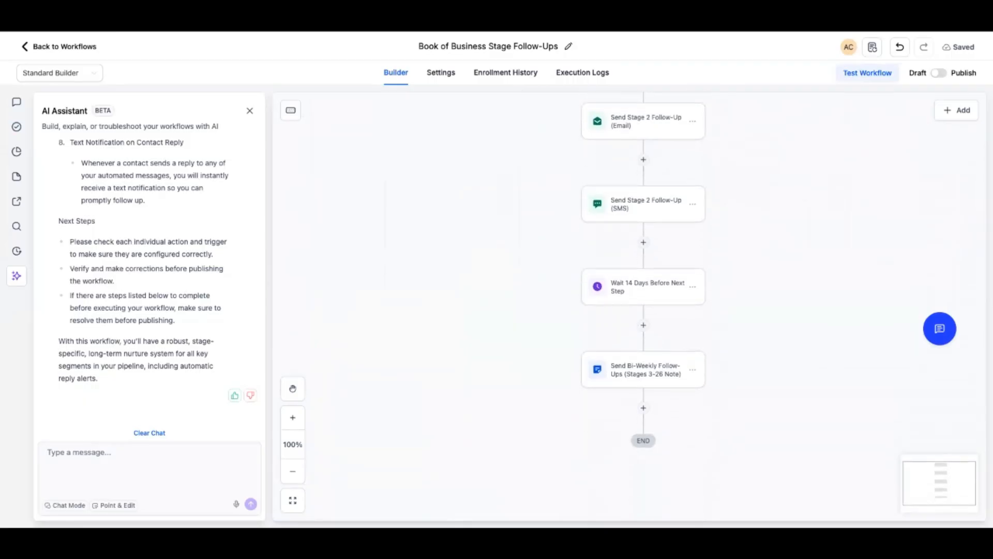
scroll(644, 305, "down", 1)
scroll(644, 337, "up", 10)
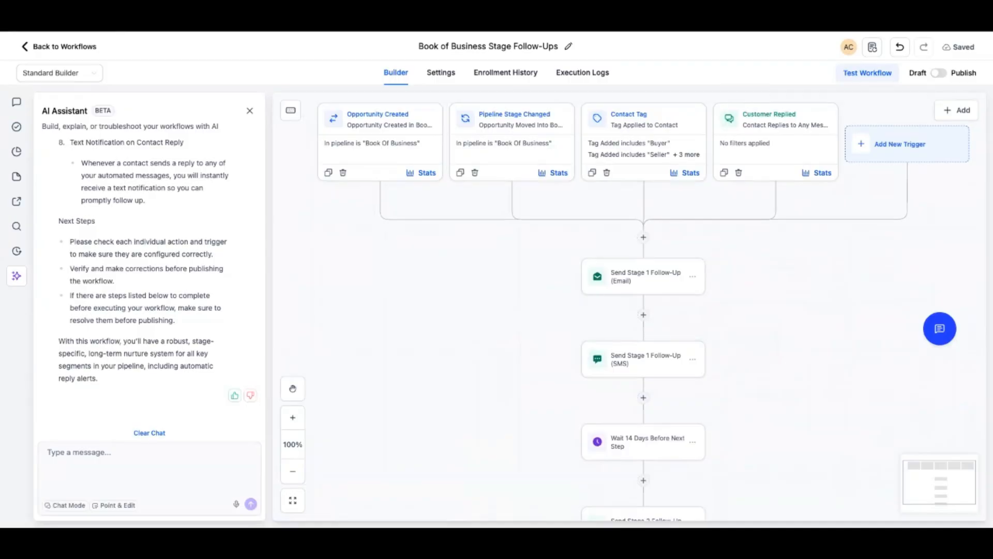
Ask the assistant for a visual showing the buyer, seller, customer replied, investor and past customer stages, each with all its automations
left_click(149, 468)
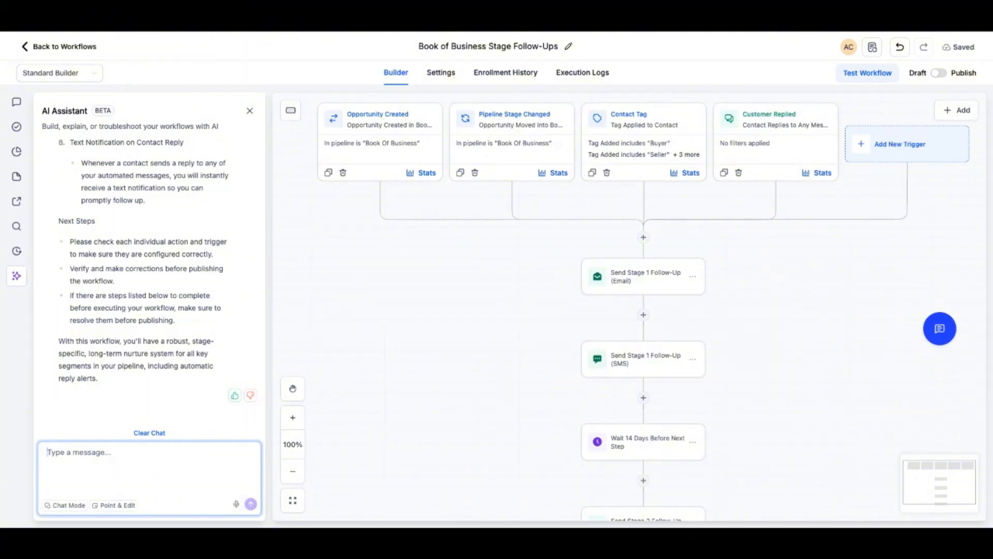
type("Hey there. I really don't like the way the tree branch looks. I want a visual that shows: - Buyer stage and all the buyer automations - Seller stage and all the seller automations - Customer replied stage and all the automations - Investor stage and all the automations - Past customer stage and all the automations")
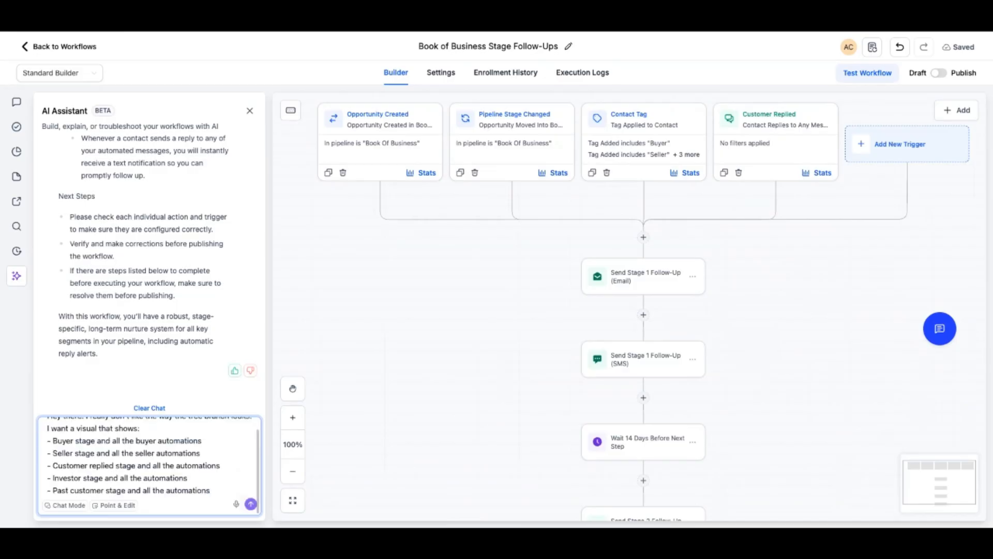
key("Return")
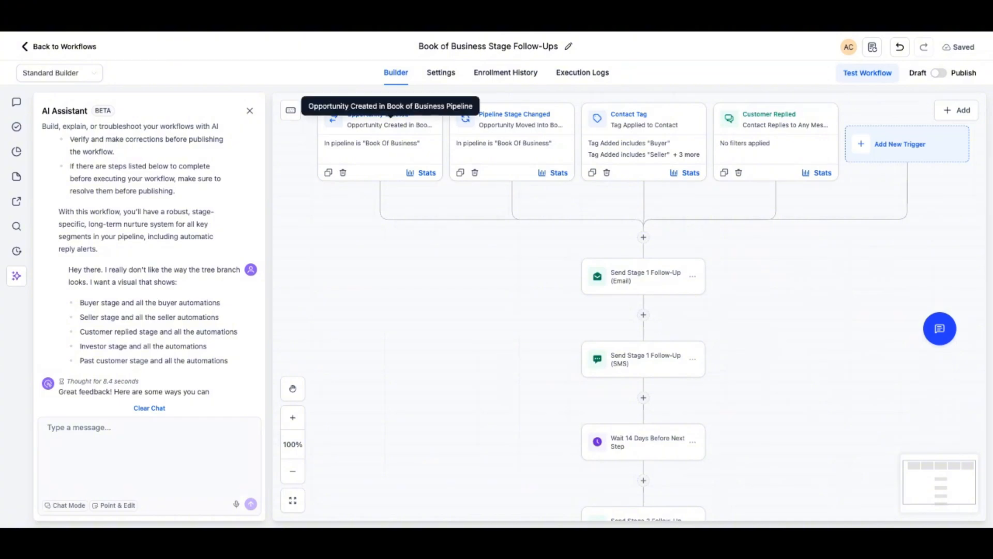
Read the assistant's layout suggestions and send its suggested question "How can I create a visual representation of my automation workflow?"
scroll(629, 307, "down", 1)
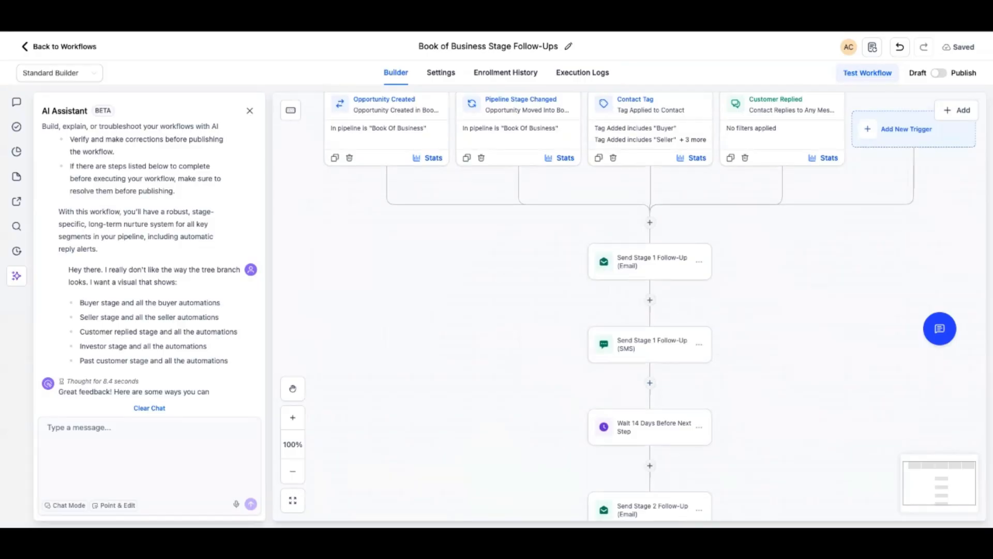
scroll(649, 310, "up", 2)
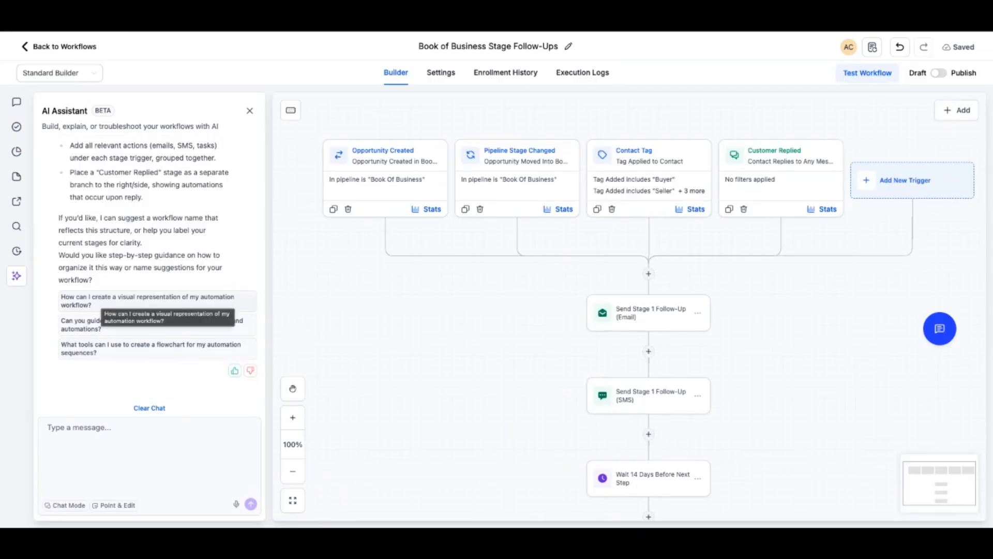
scroll(103, 300, "up", 5)
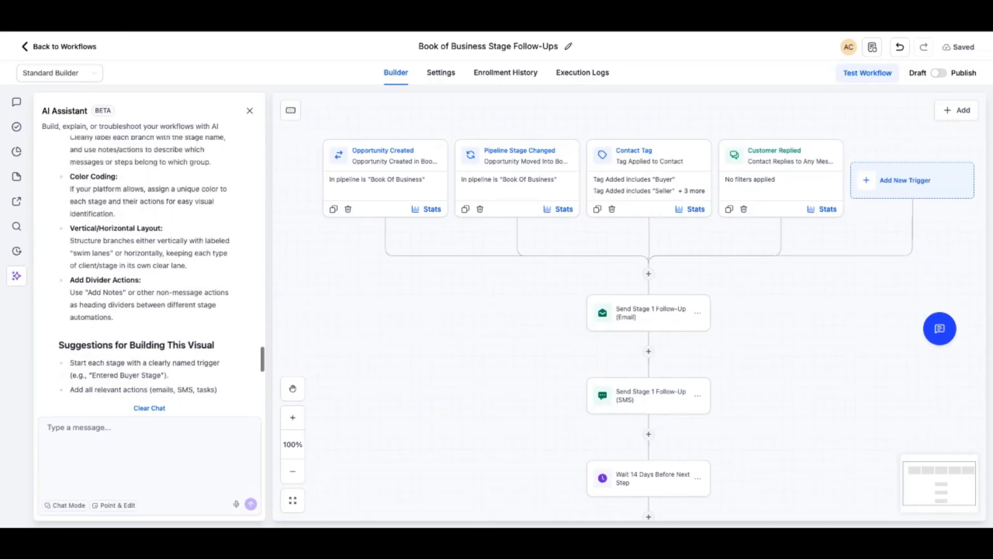
scroll(150, 267, "up", 3)
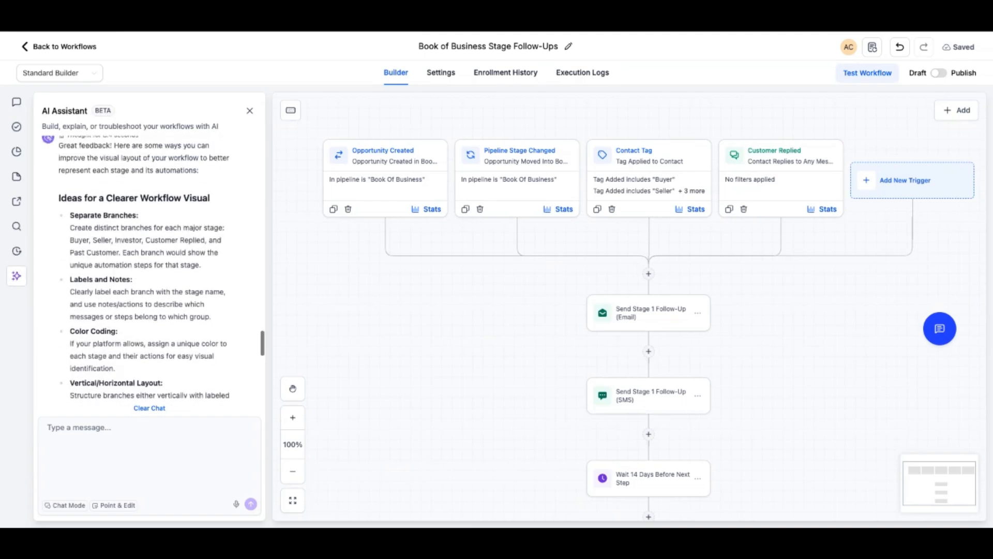
scroll(150, 267, "up", 3)
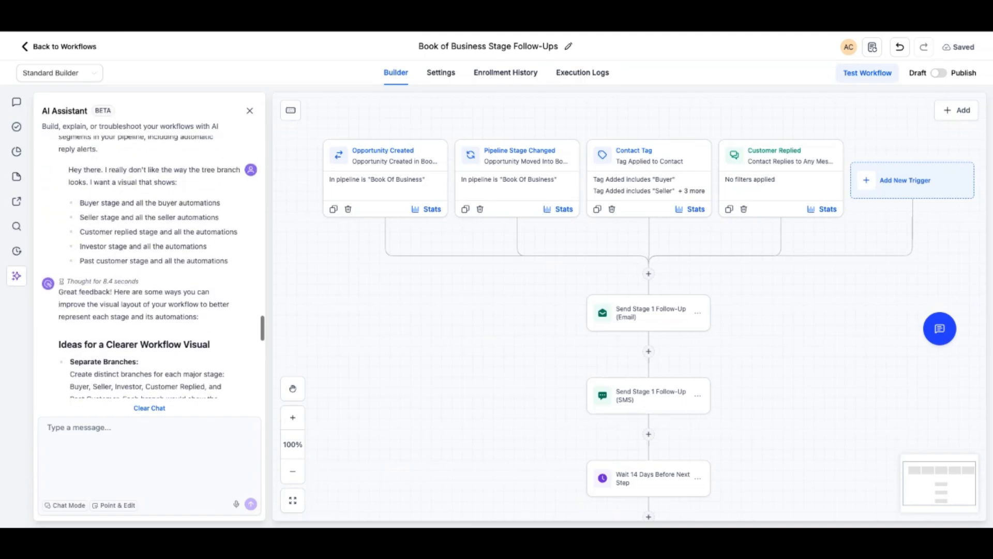
scroll(150, 267, "down", 10)
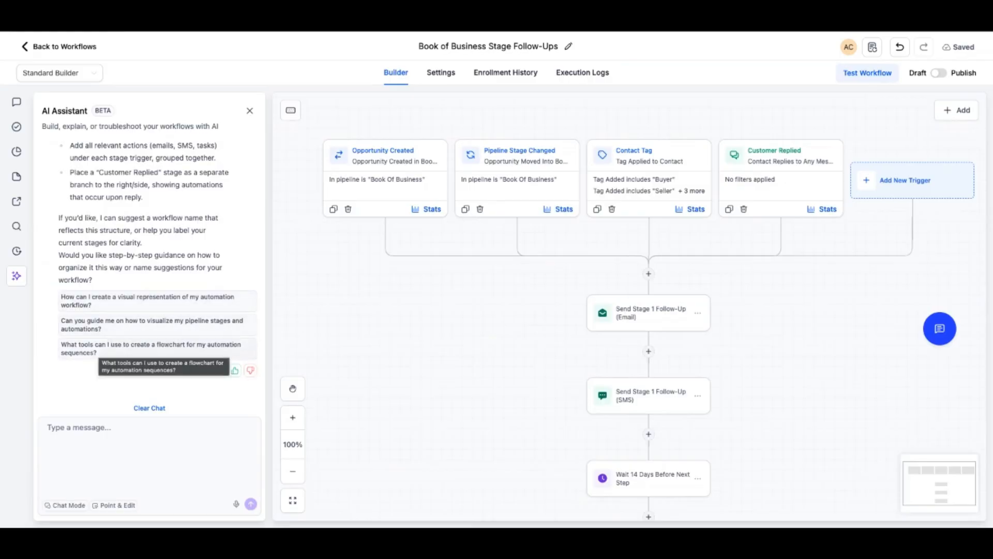
left_click(147, 299)
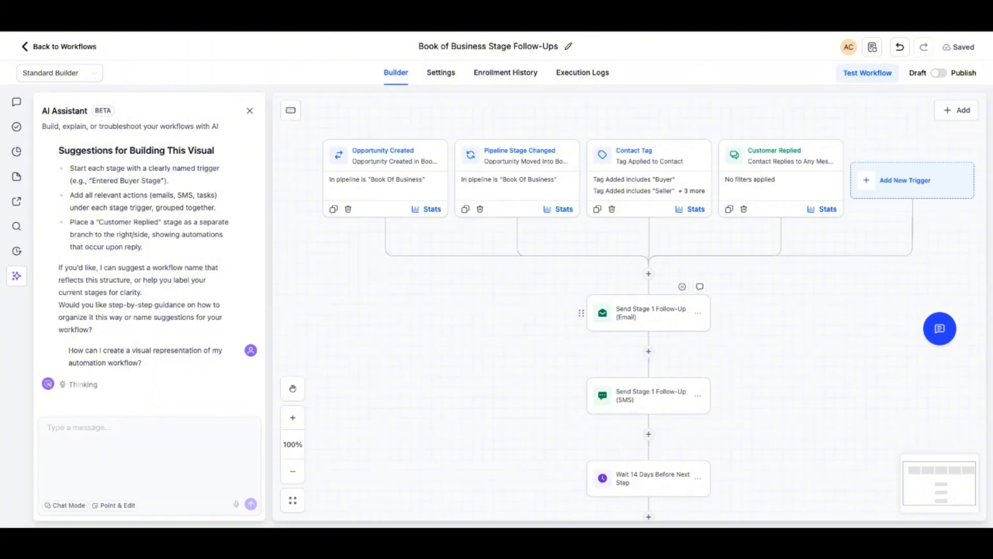
Open the Send Stage 1 Follow-Up email action and review its sender fields, subject, message and test email option
left_click(649, 313)
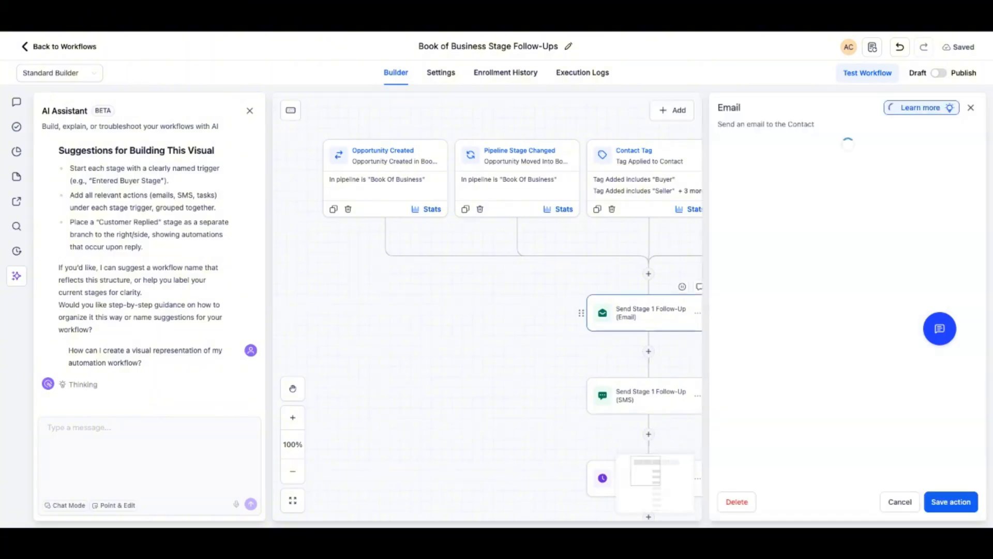
scroll(849, 290, "down", 7)
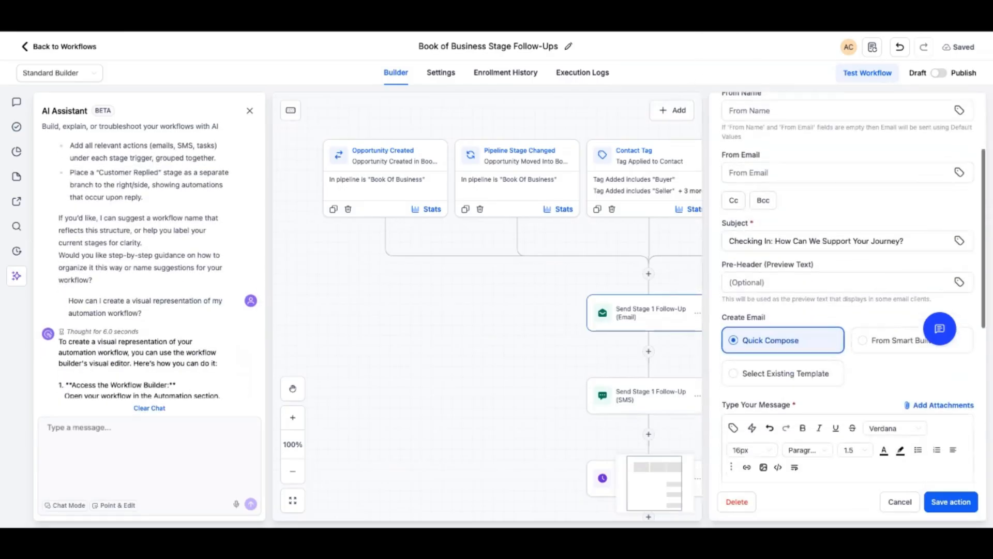
scroll(843, 287, "down", 5)
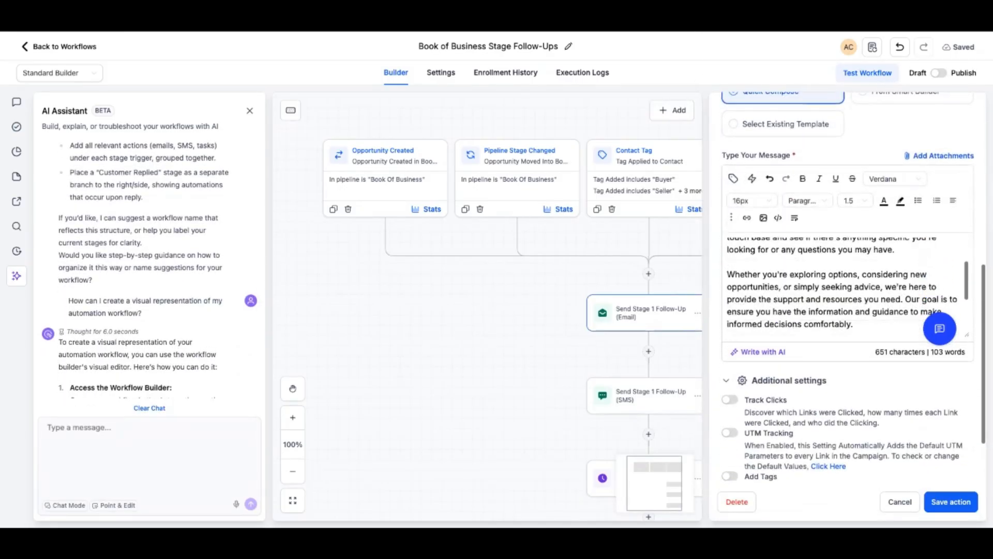
scroll(844, 287, "up", 2)
scroll(843, 287, "up", 3)
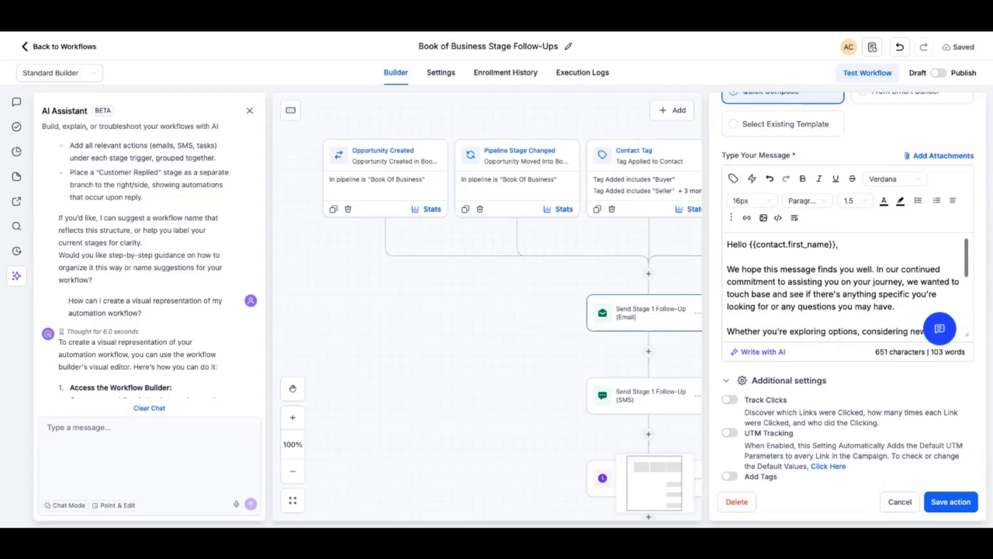
scroll(786, 303, "up", 3)
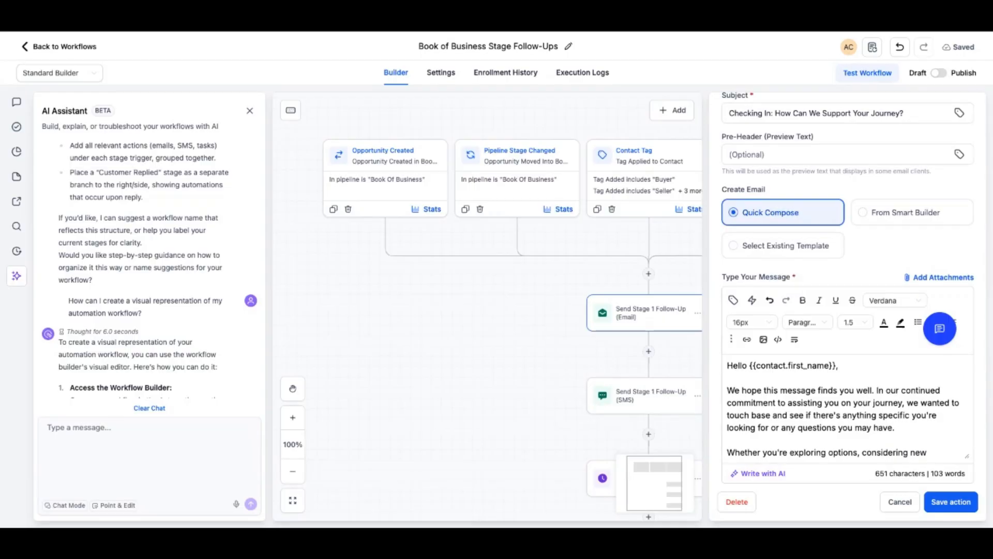
scroll(848, 287, "up", 4)
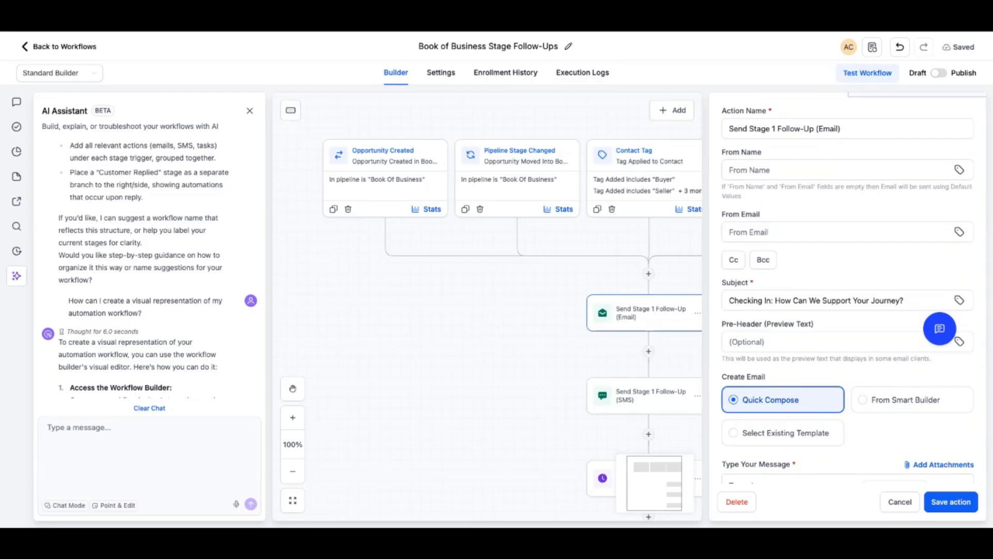
scroll(848, 290, "down", 8)
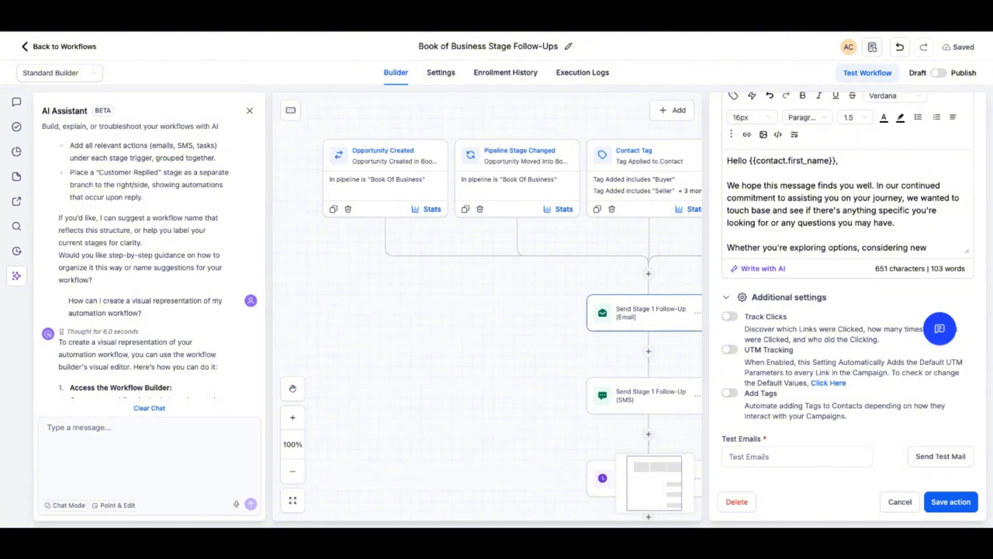
left_click(792, 456)
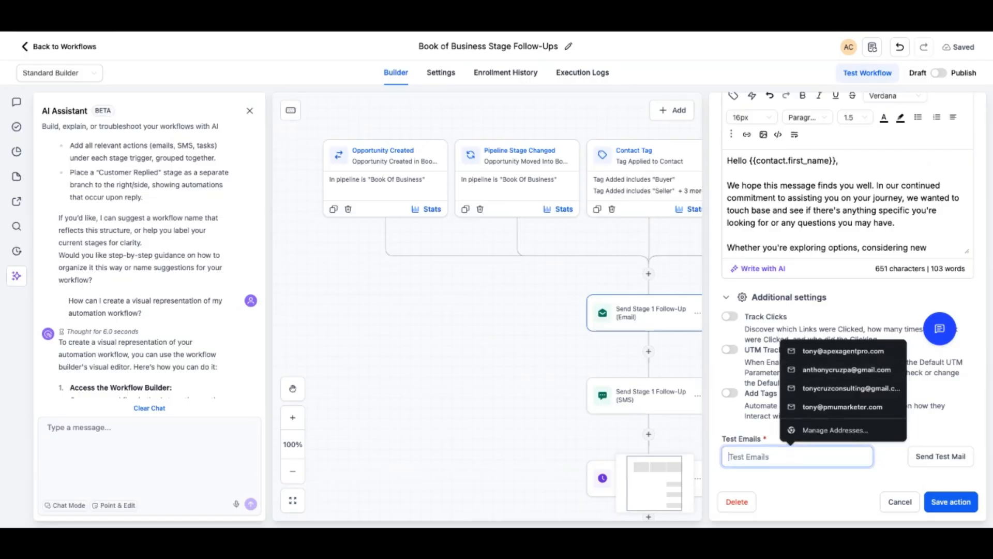
left_click(486, 342)
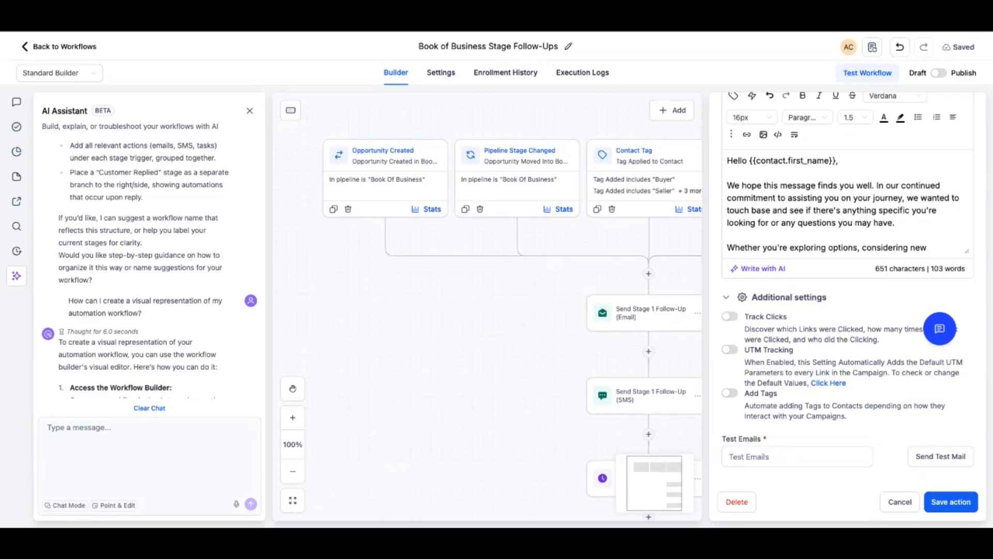
Open the Send Stage 1 Follow-Up SMS action and review its message, attachment and test phone number options
left_click(652, 395)
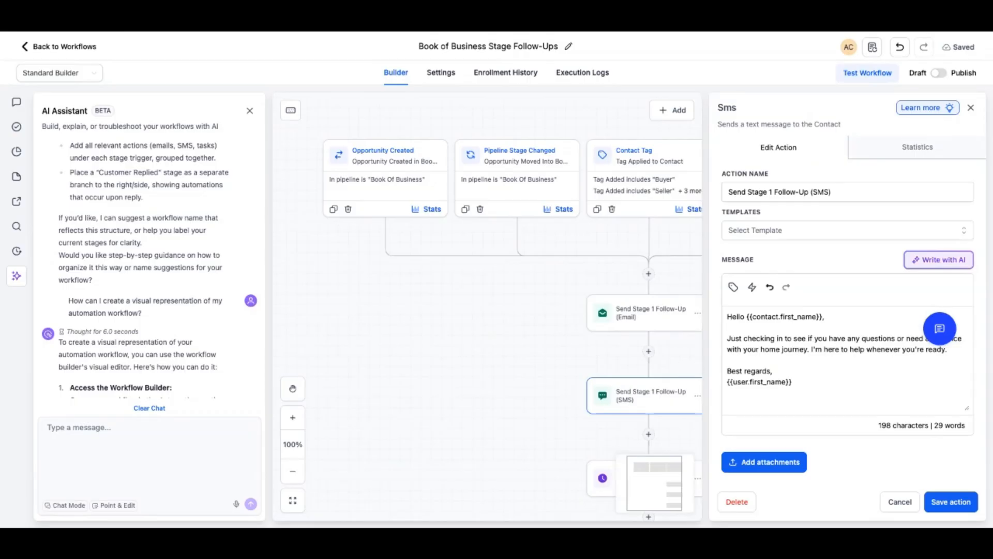
scroll(849, 311, "down", 3)
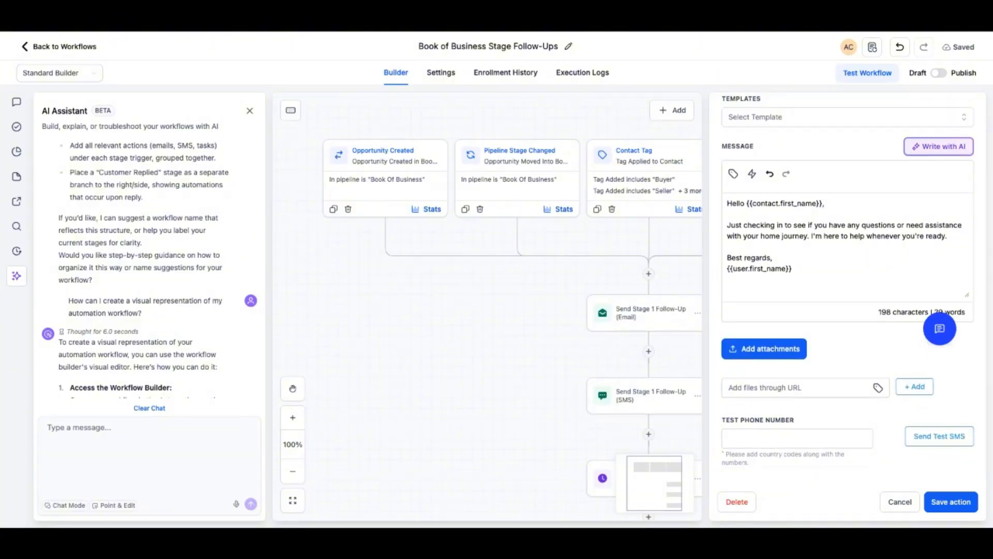
mouse_move(649, 32)
scroll(849, 290, "up", 3)
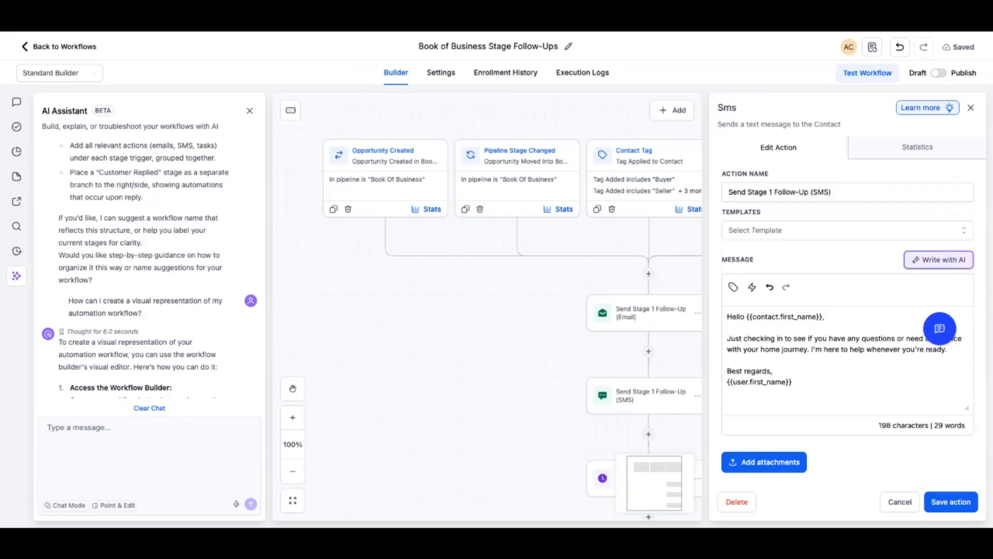
Start writing the Stage 1 Follow-Up SMS with AI and set its tone to Friendly
left_click(939, 260)
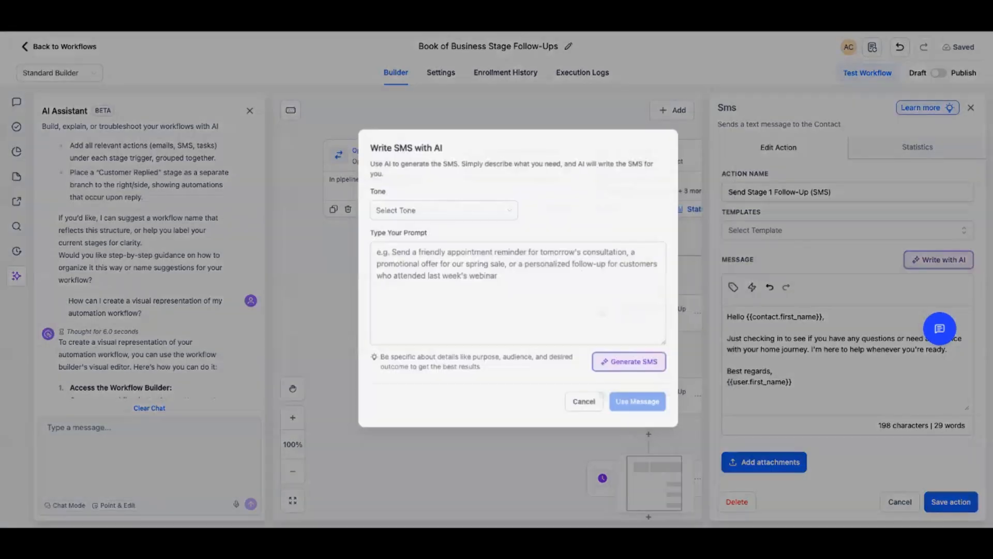
left_click(418, 208)
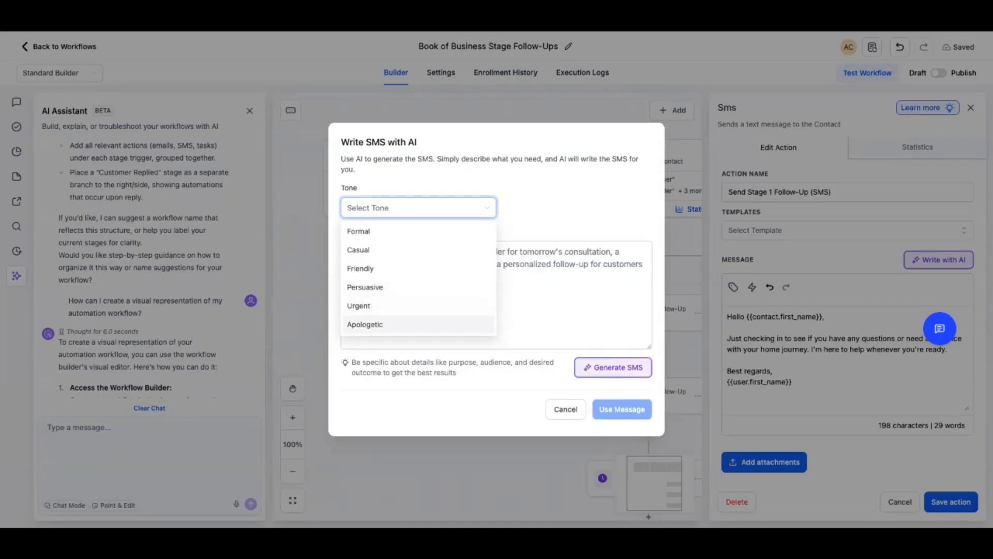
key("Escape")
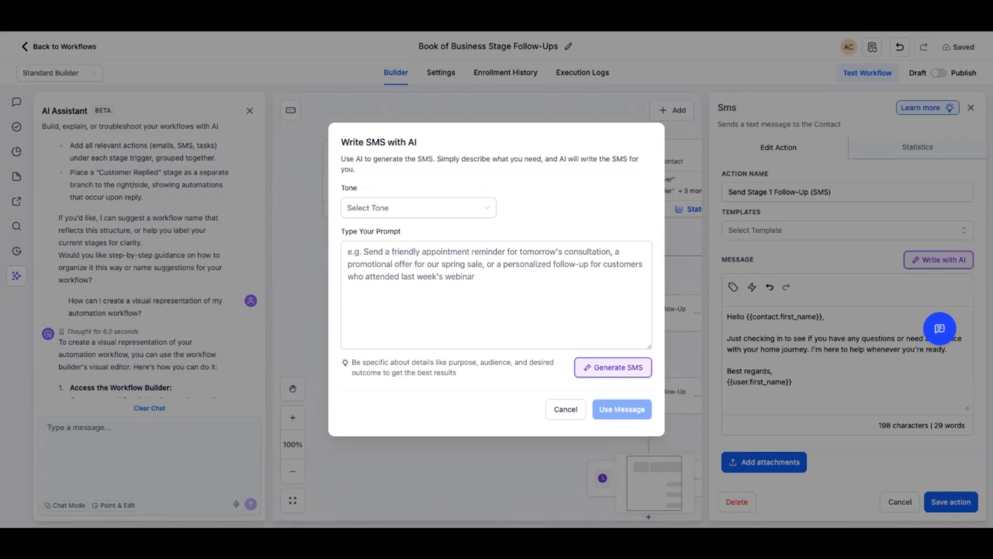
left_click(418, 207)
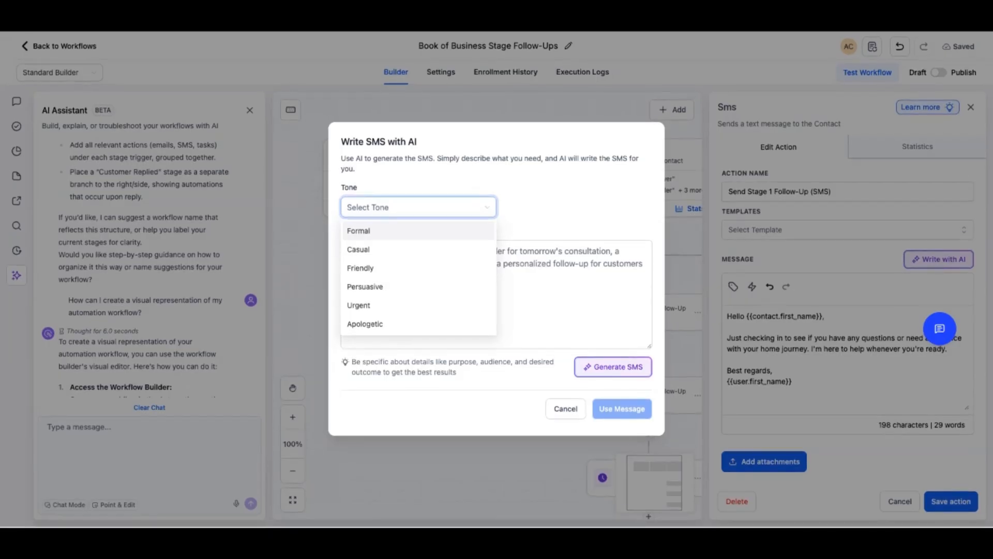
key("Down")
key("Down")
key("Return")
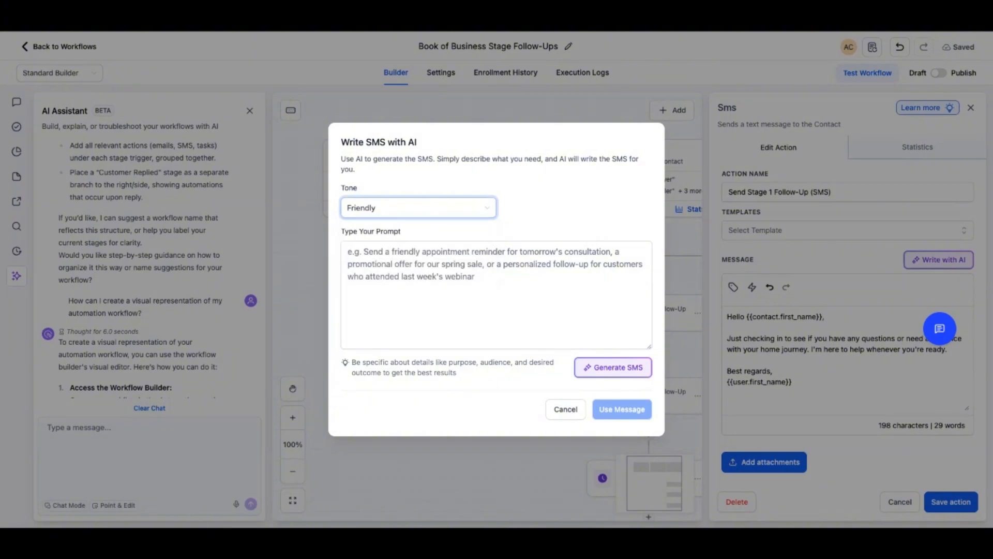
Generate the SMS from a prompt for an epic buyer follow-up text message to somebody that just opted in from one of my Facebook ads
left_click(466, 279)
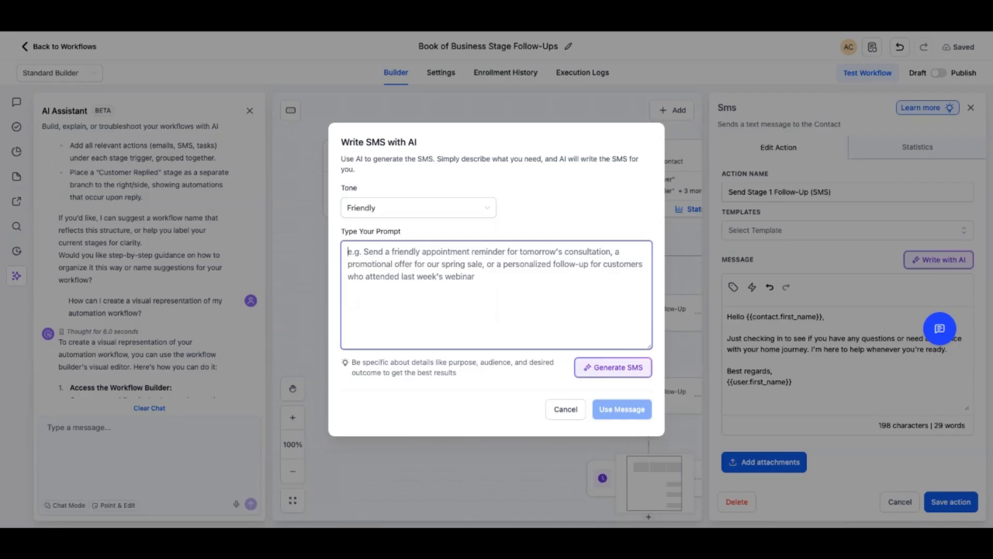
type("I want to create an epic buyer follow-up sequence or buyer follow-up text message for somebody that just opted in from one of my Facebook ads.")
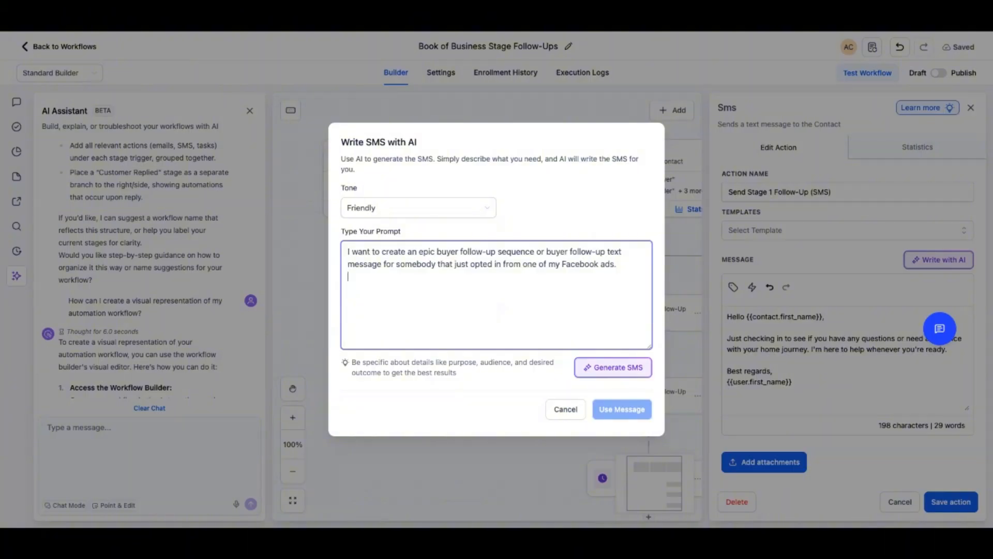
left_click(613, 367)
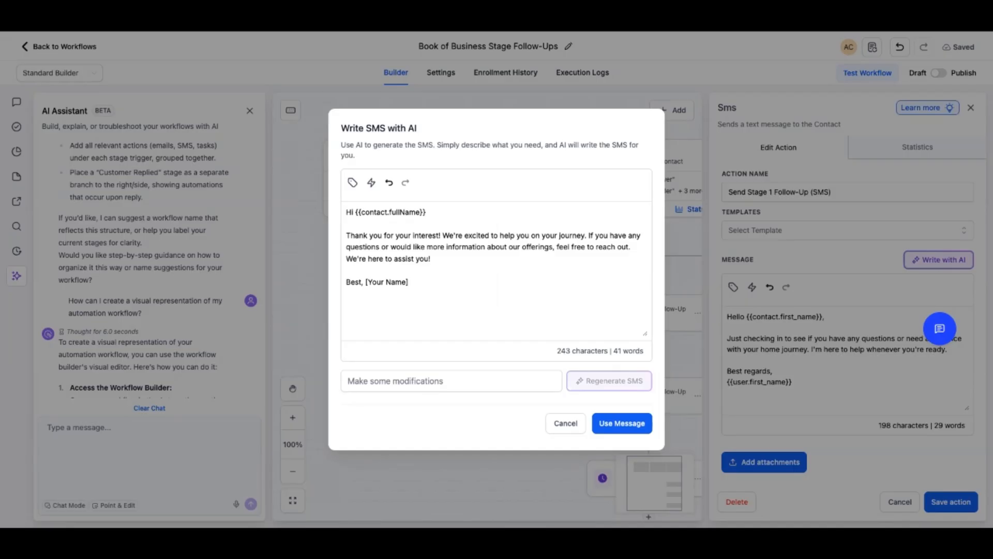
Regenerate the SMS with the feedback "There's no building of rapport or anything like that."
left_click(451, 381)
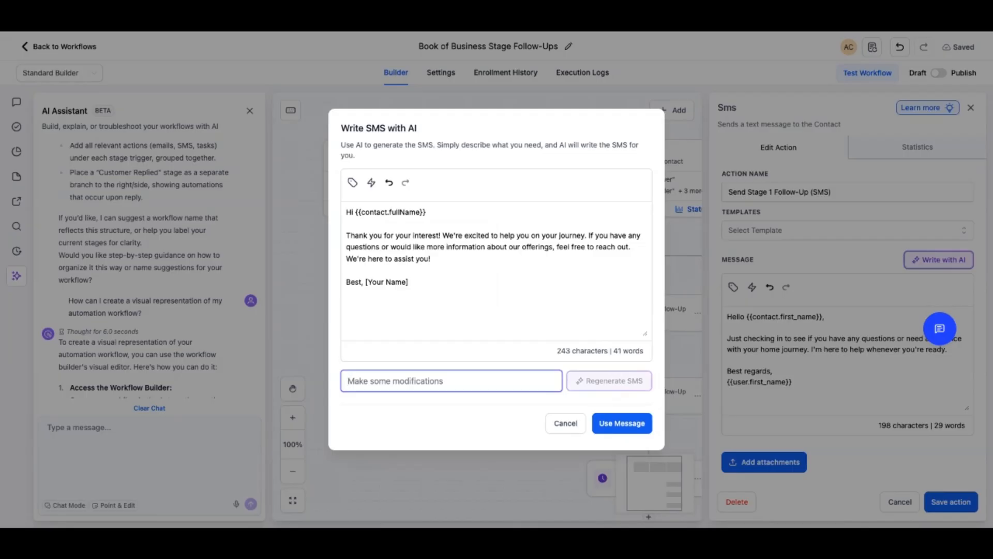
key("ctrl+v")
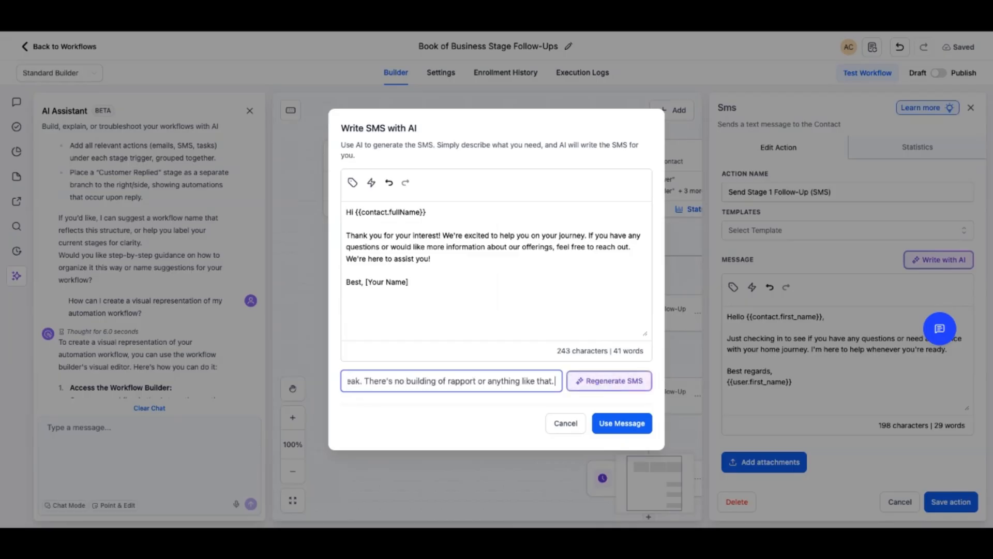
key("Return")
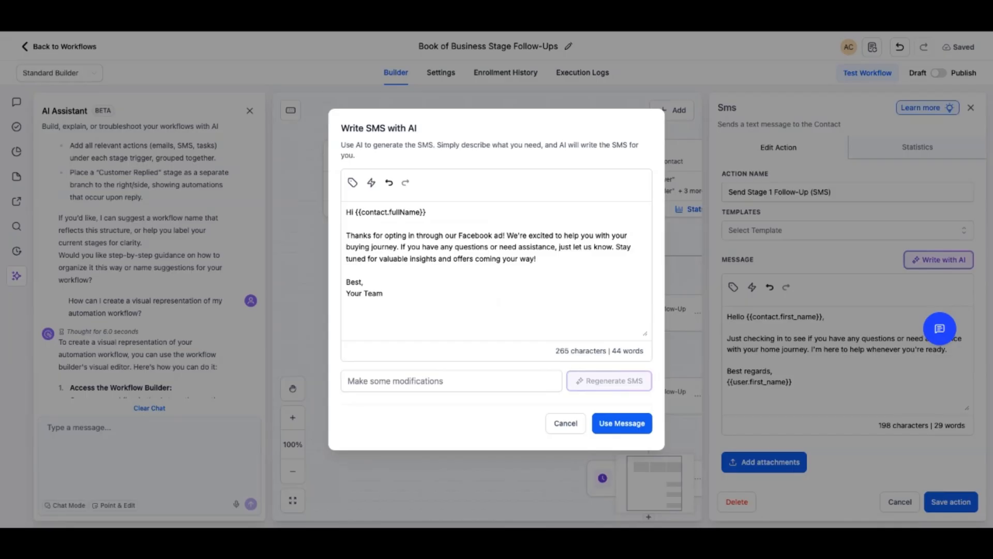
Regenerate the SMS so it asks contacts questions about their home buying journey, and save that message in the Stage 1 SMS action
left_click(451, 381)
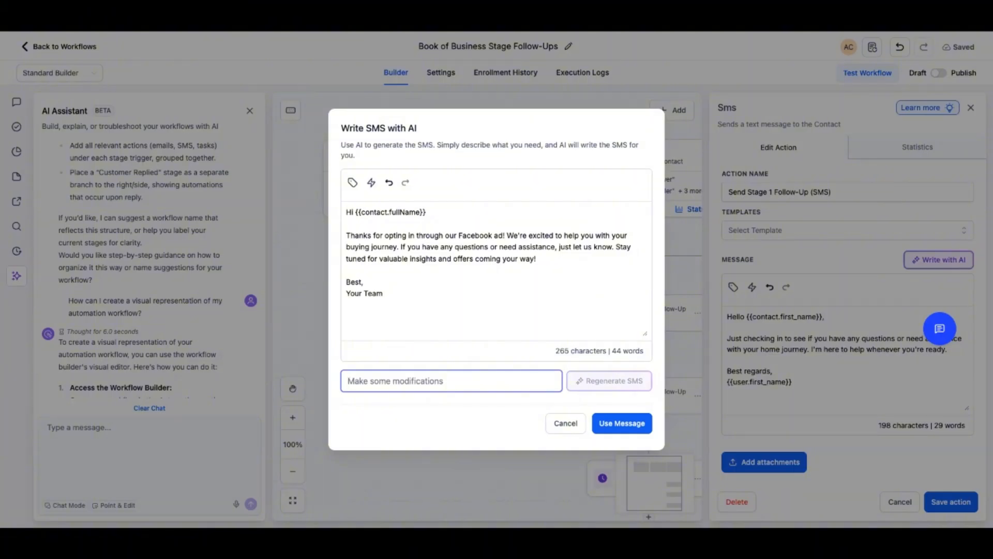
key("ctrl+v")
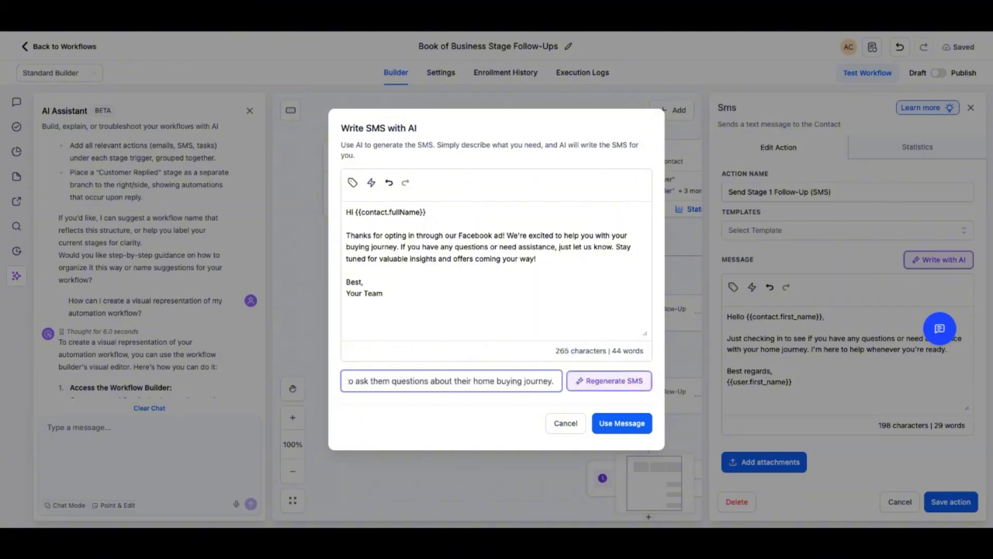
left_click(609, 381)
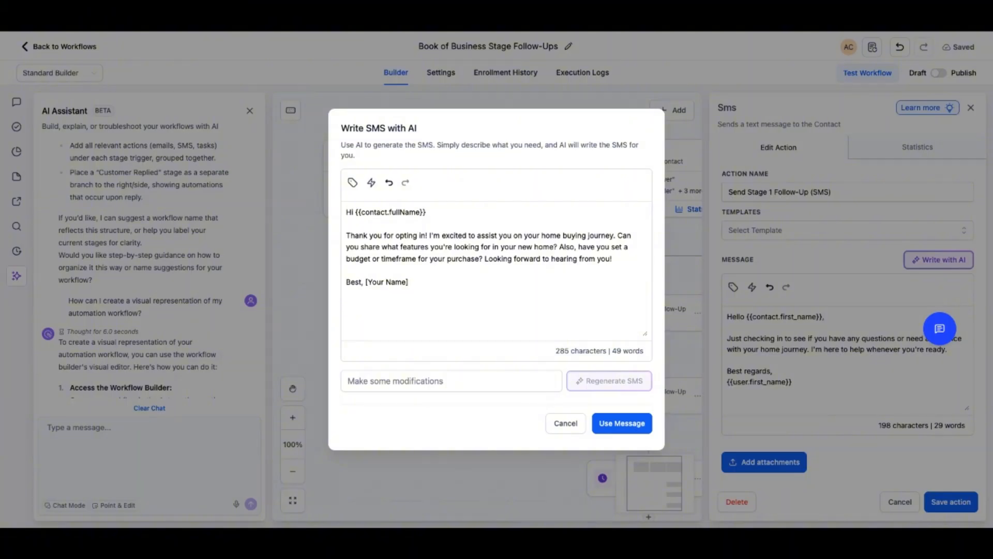
left_click(622, 424)
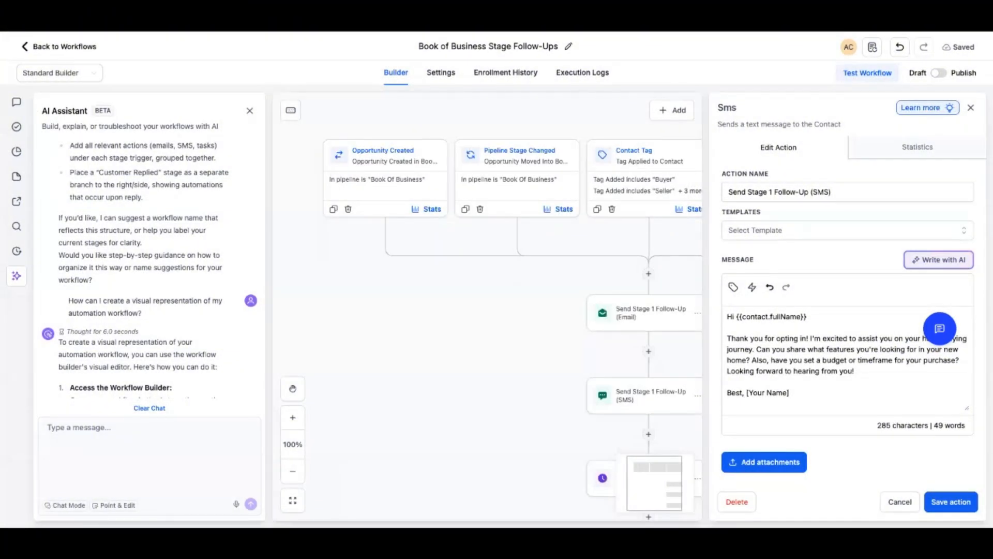
left_click(951, 502)
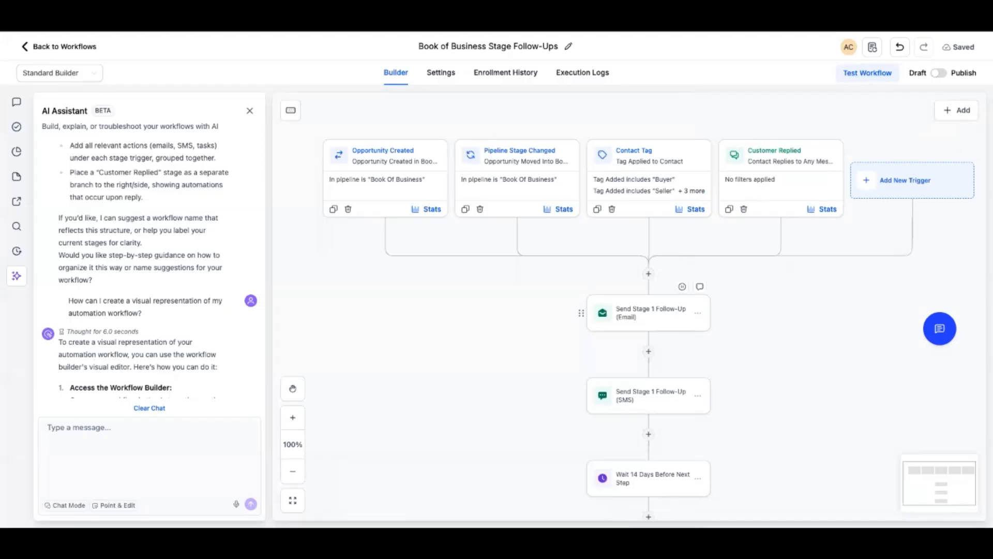
Examine the whole workflow from its triggers through the Stage 1 and Stage 2 follow-ups, waits and bi-weekly follow-up note
scroll(648, 312, "down", 3)
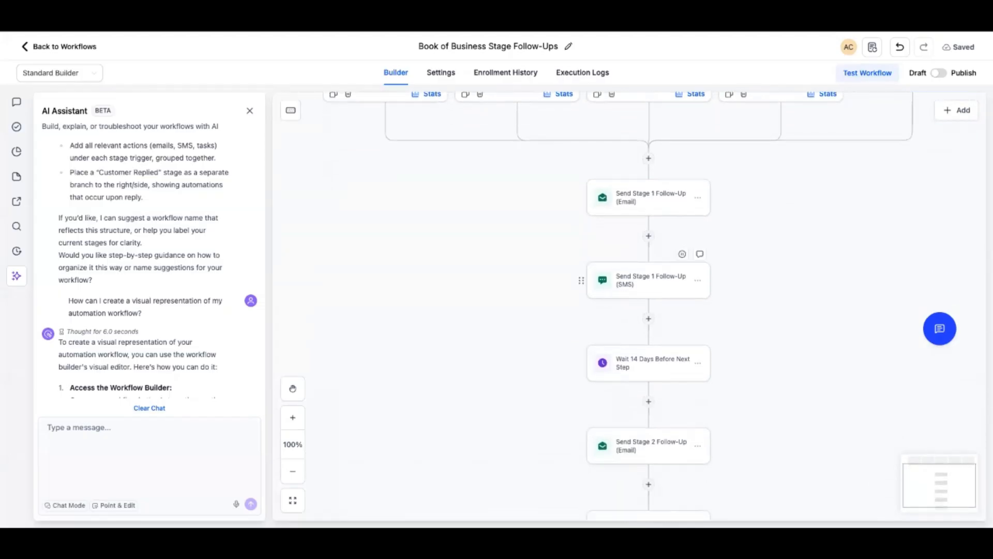
scroll(672, 280, "down", 2)
scroll(649, 383, "down", 4)
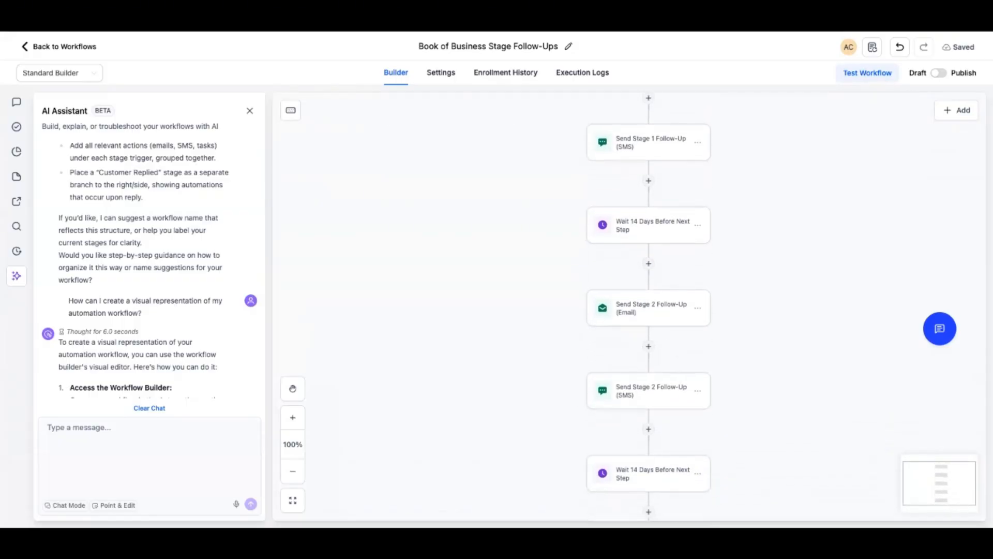
scroll(649, 383, "down", 3)
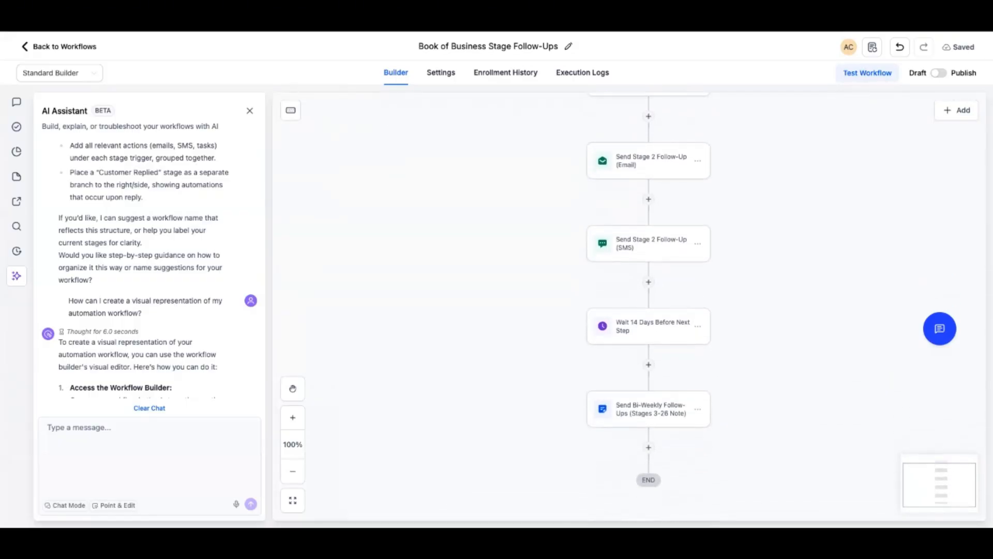
scroll(648, 383, "up", 3)
scroll(649, 383, "up", 10)
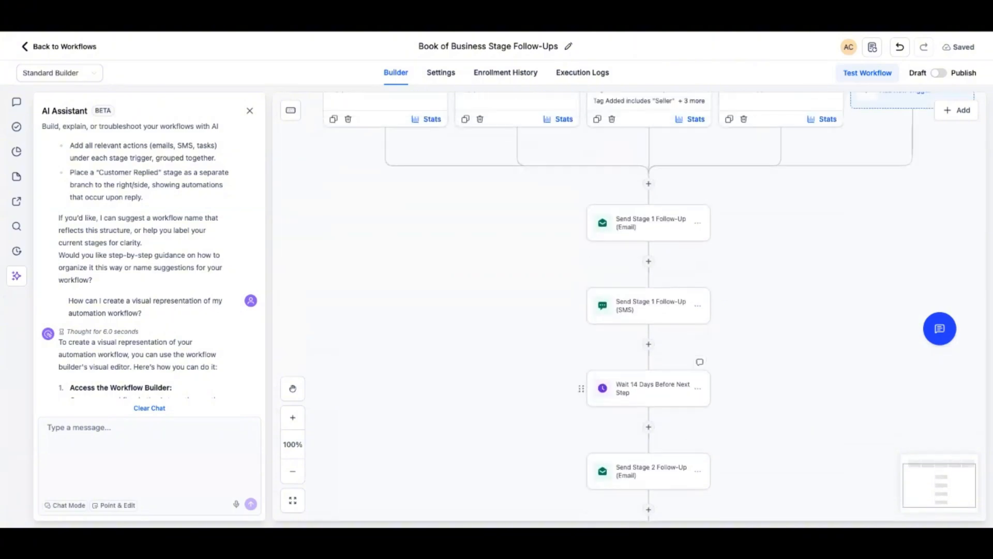
scroll(648, 383, "down", 1)
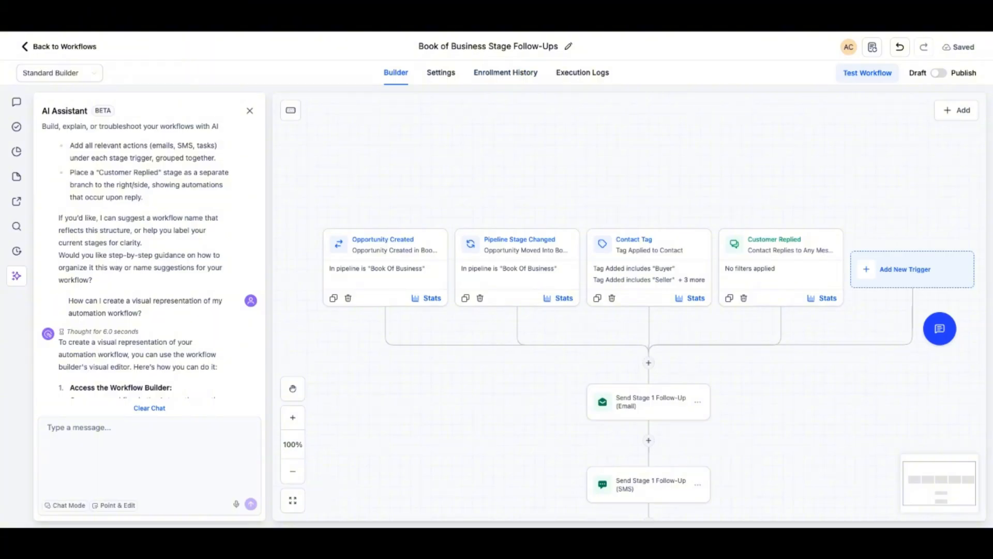
scroll(649, 310, "down", 5)
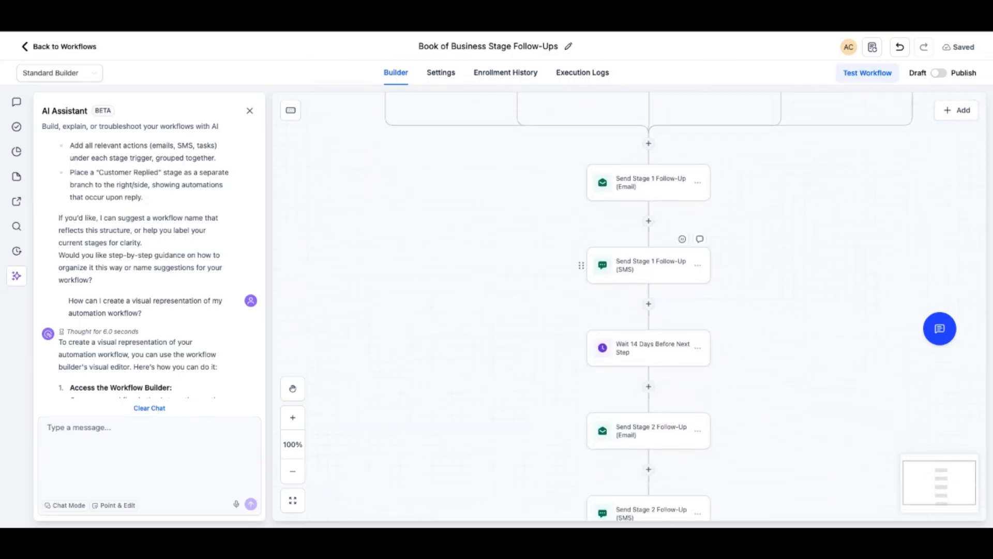
scroll(150, 259, "down", 1)
scroll(649, 210, "down", 15)
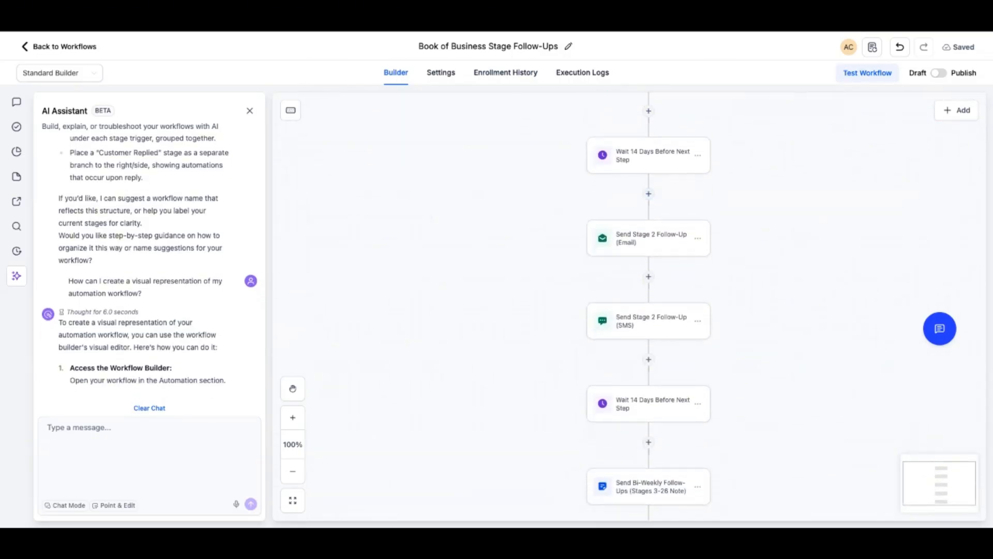
scroll(649, 311, "up", 15)
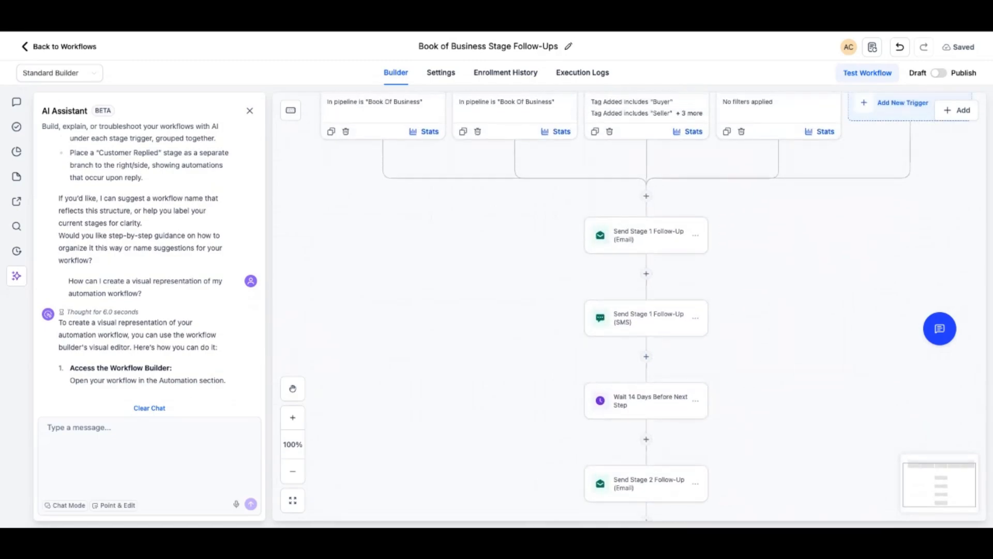
Switch the workflow to Publish and back to Draft
left_click(939, 73)
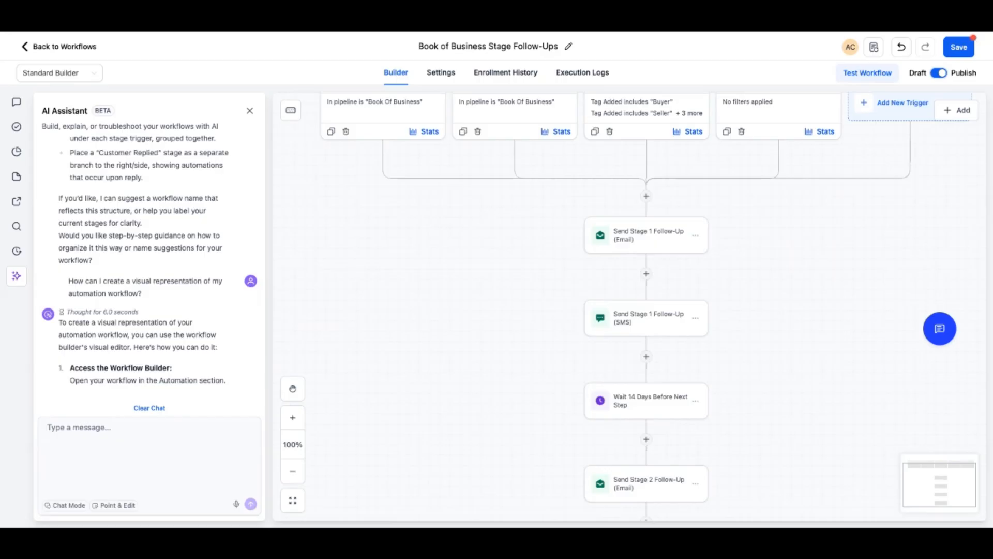
left_click(939, 73)
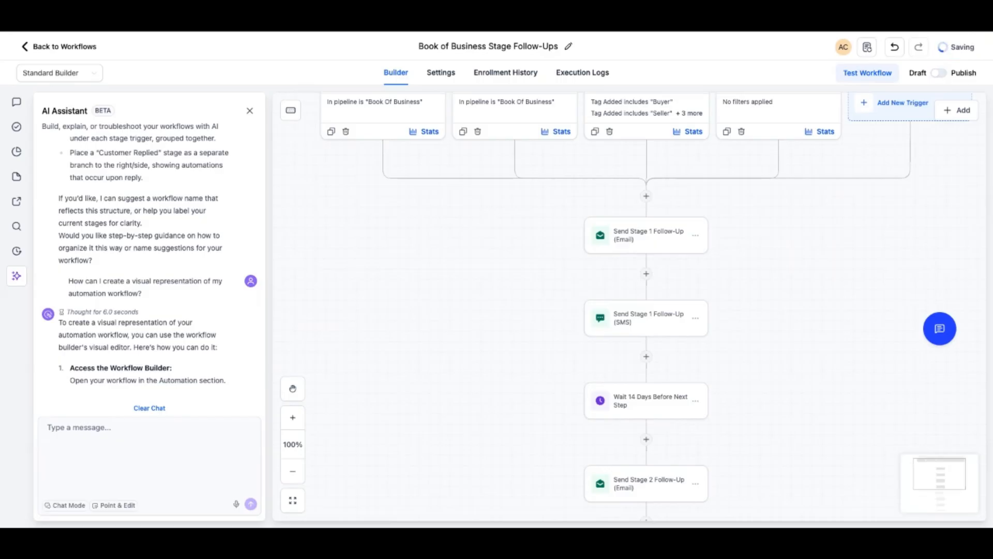
Leave the workflow, open Opportunities, and view the Webinars pipeline across all its stages
left_click(59, 47)
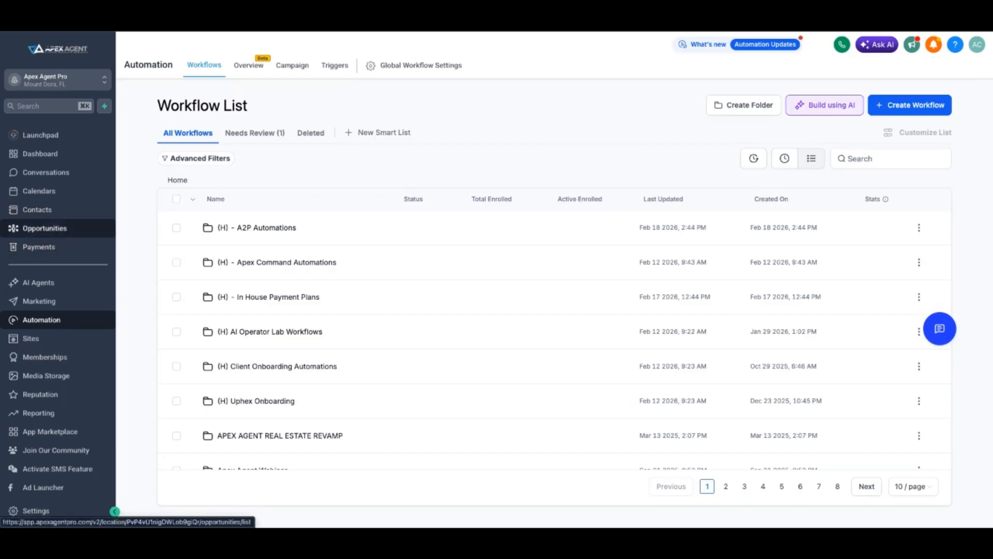
left_click(45, 228)
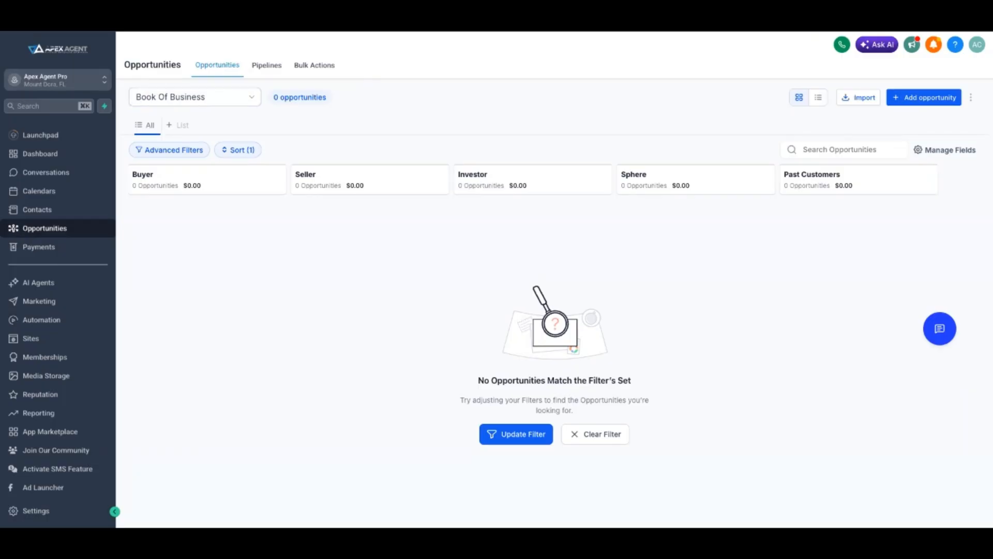
left_click(194, 97)
scroll(195, 207, "down", 10)
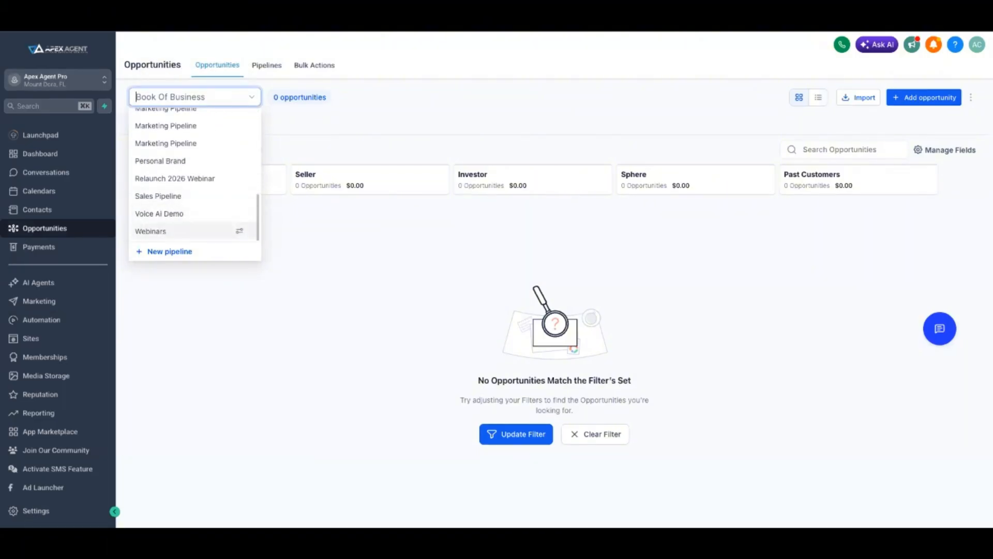
left_click(155, 230)
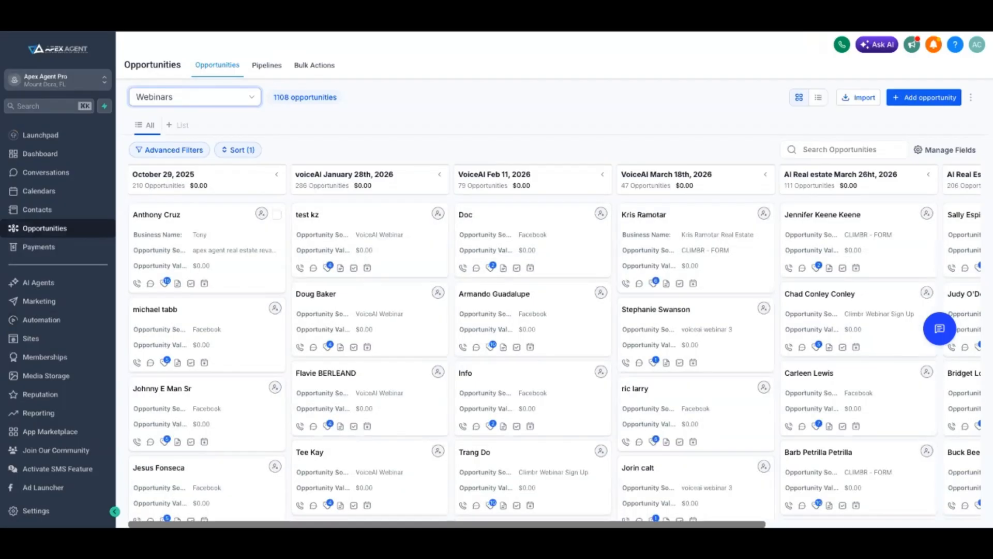
scroll(555, 341, "right", 5)
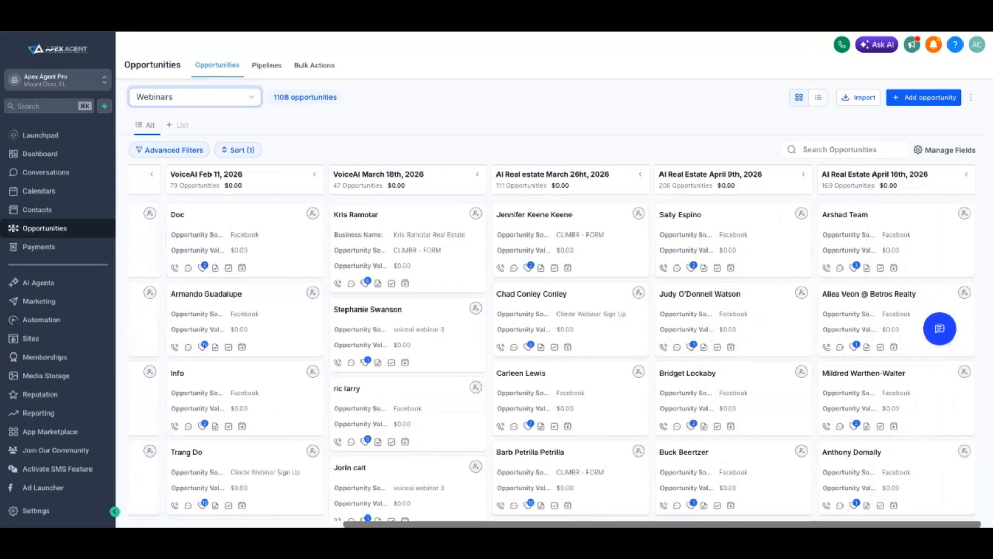
scroll(554, 341, "left", 5)
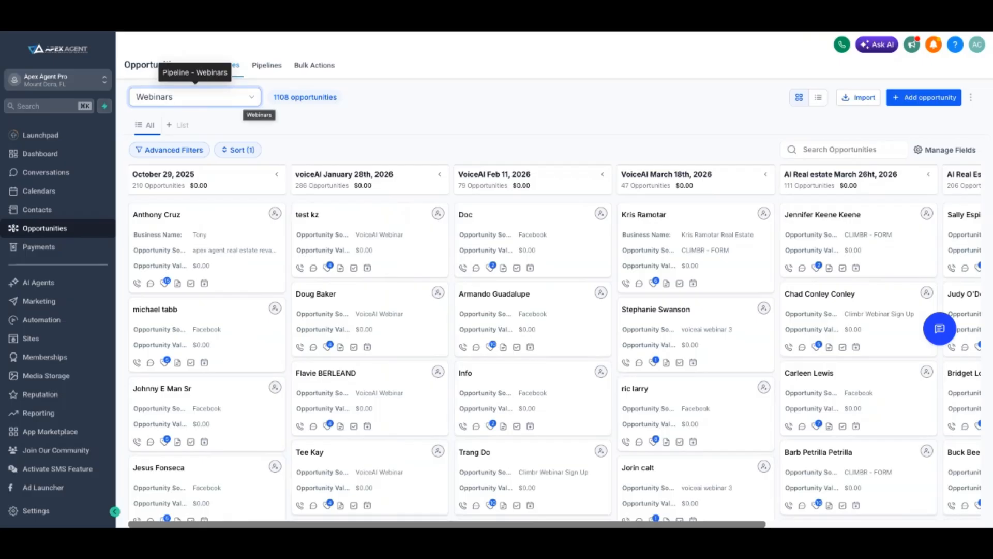
Look through the pipelines available for the opportunities board and open the full Pipelines overview
left_click(244, 99)
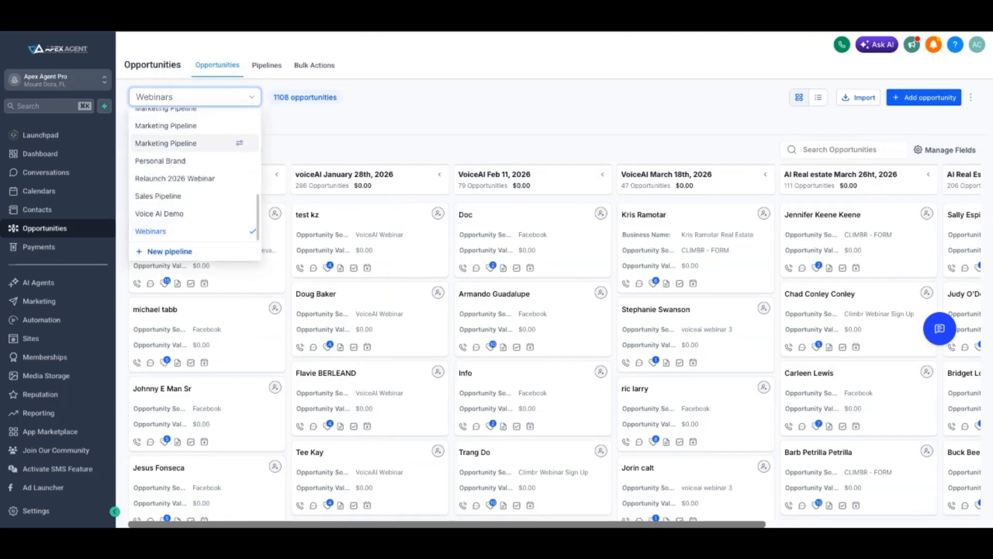
scroll(228, 150, "up", 10)
left_click(321, 123)
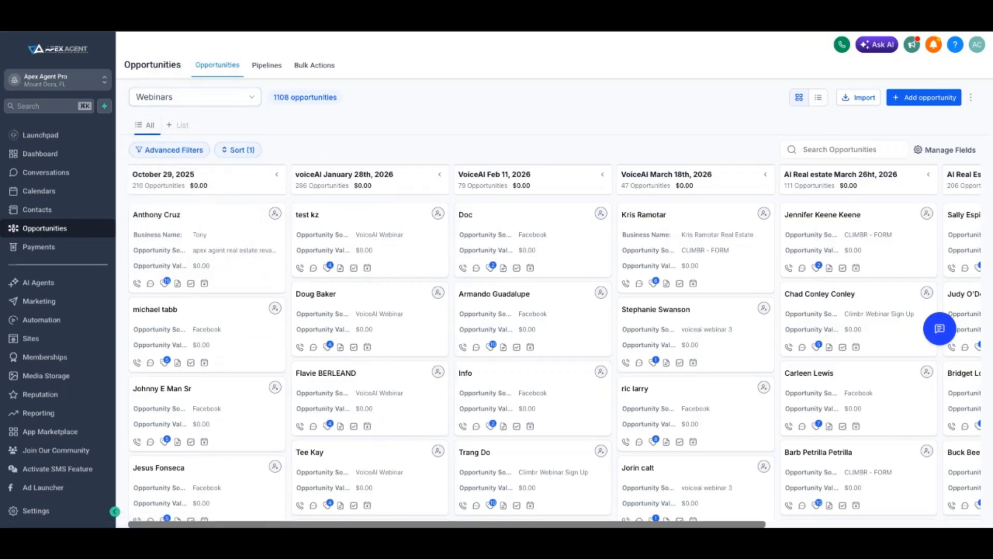
left_click(266, 65)
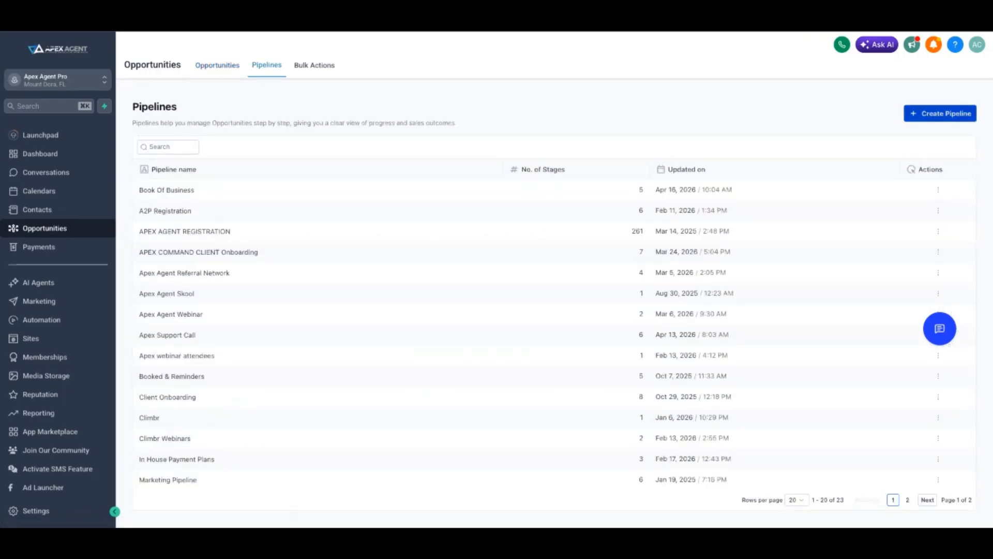
Start a new pipeline and name it GLOVER GROUP
left_click(940, 114)
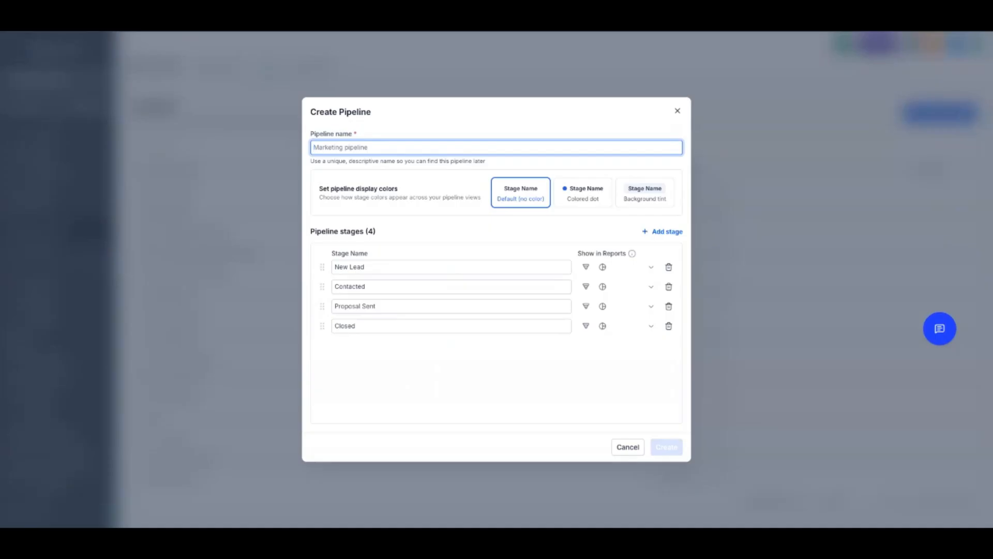
type("U")
key("BackSpace")
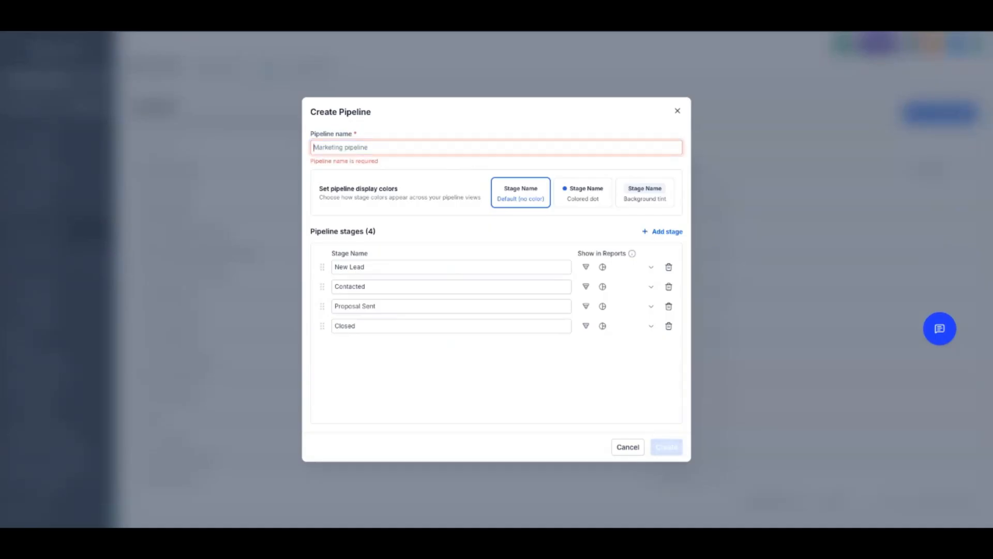
type("GLO")
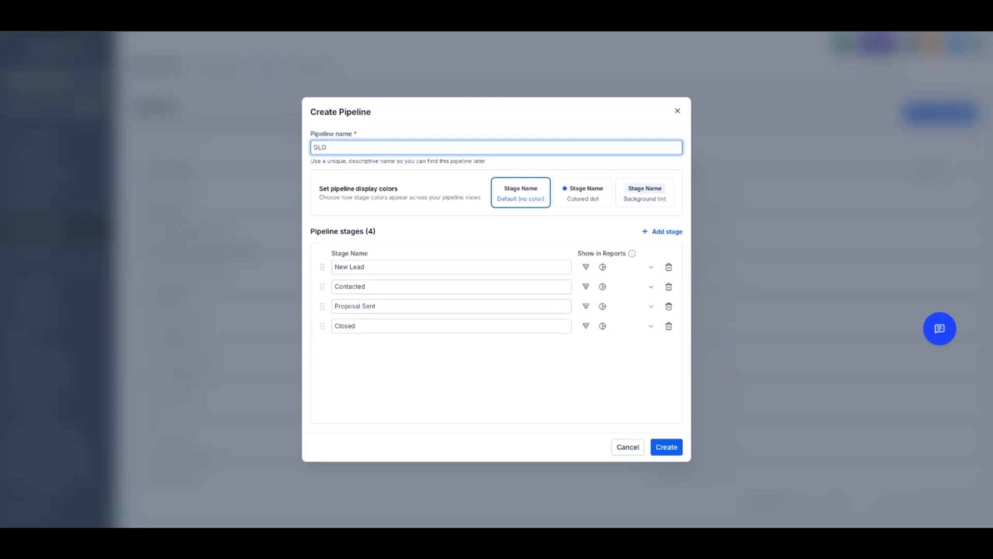
type("VER GROUP")
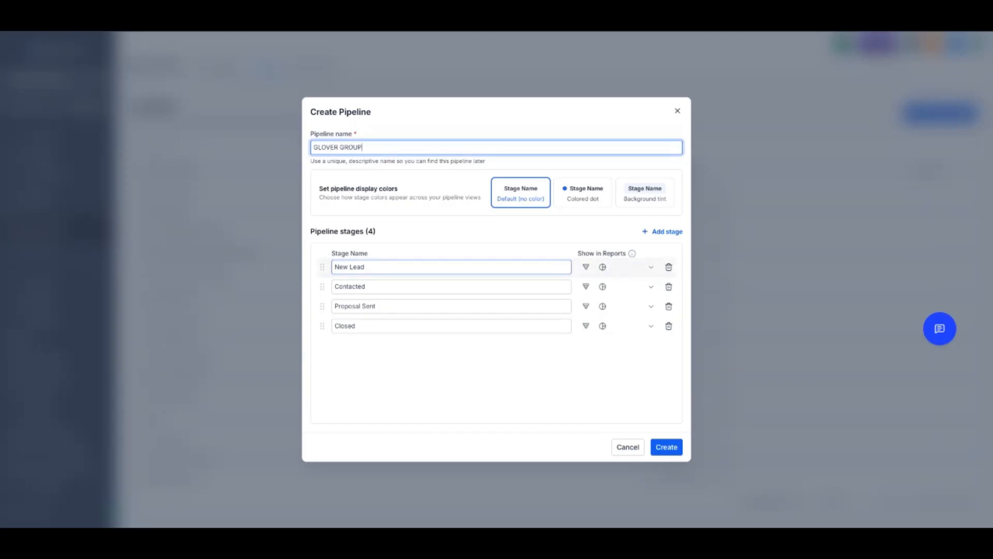
Rename the first two stages of the new pipeline as Buyer and Seller
triple_click(350, 267)
type("BUyer")
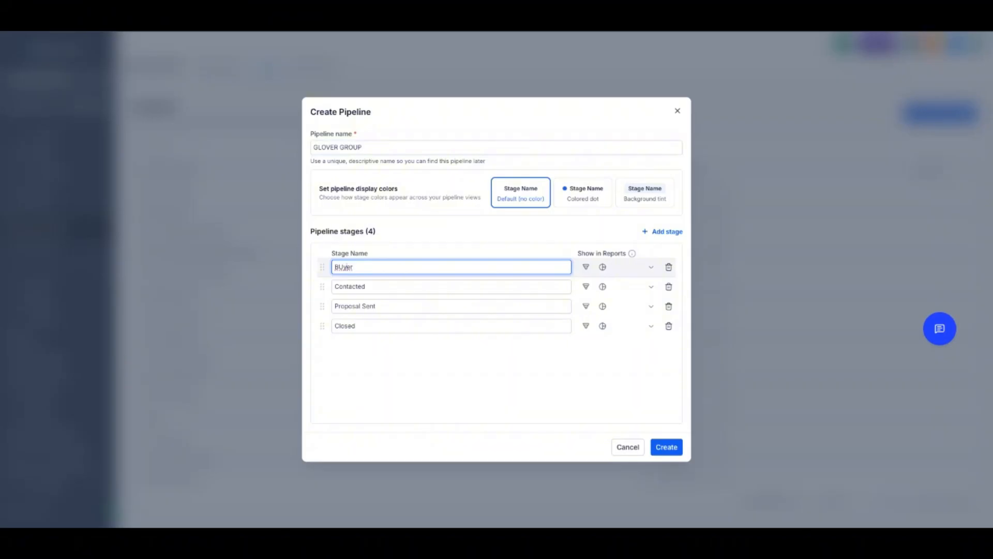
key("BackSpace")
key("BackSpace")
key("Tab")
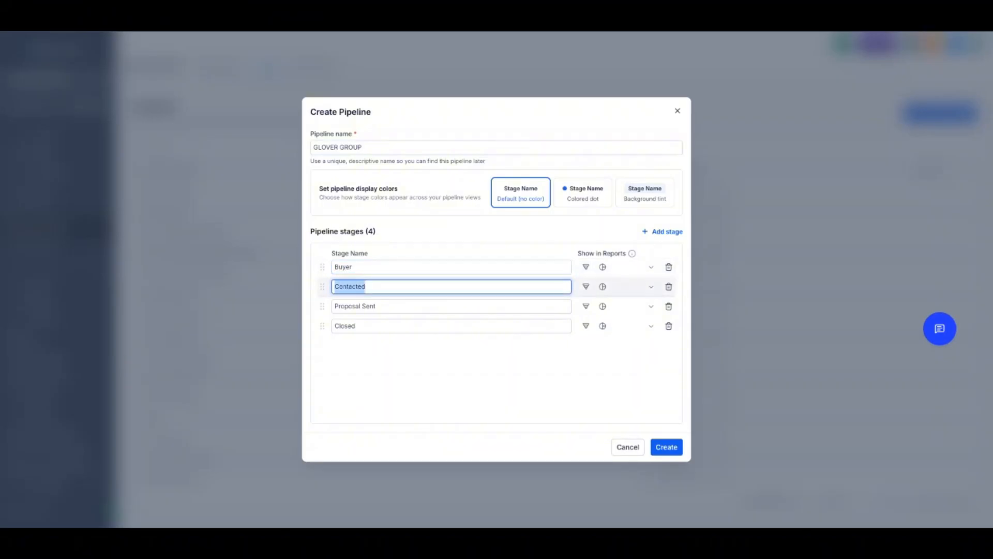
type("seller")
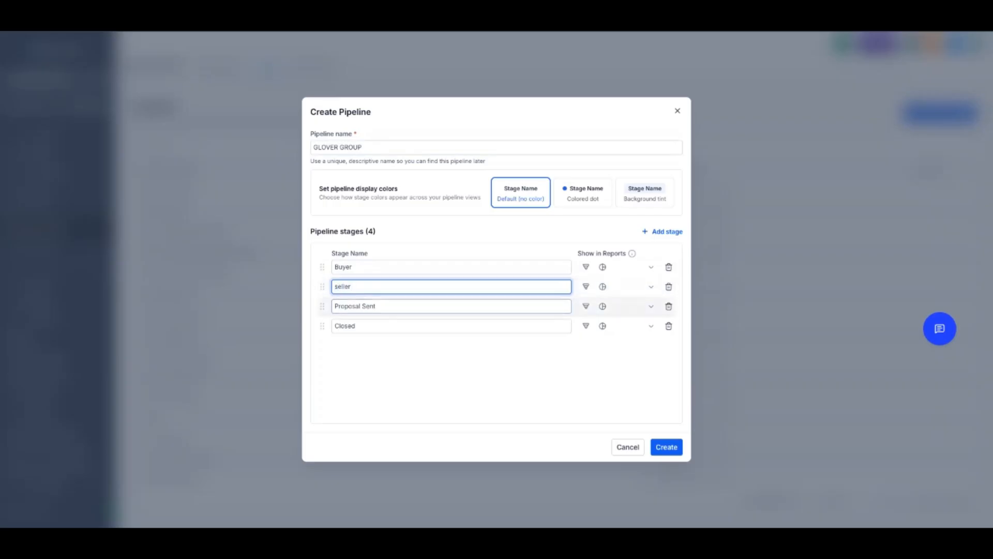
left_click(338, 287)
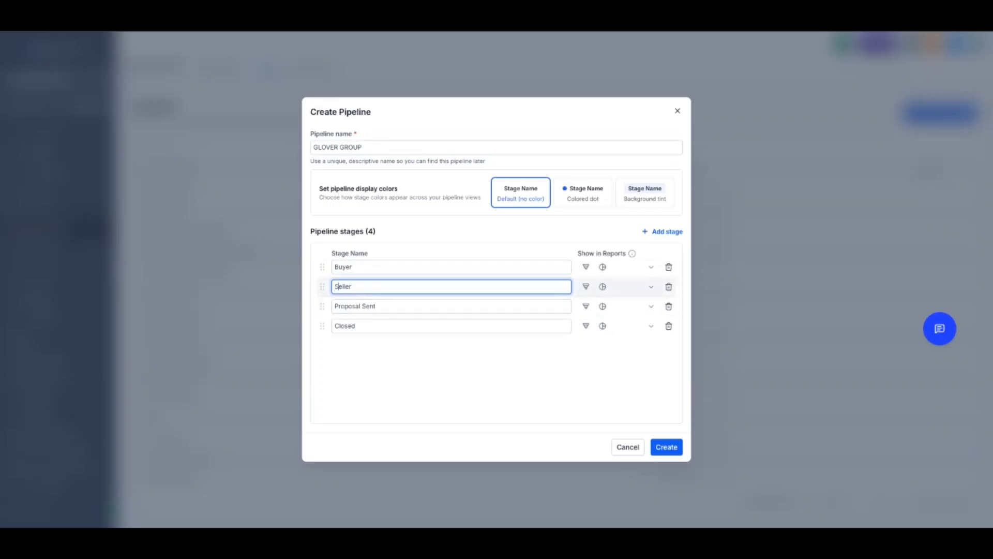
Rename the third pipeline stage as Investor and the fourth as Sphere
key("Tab")
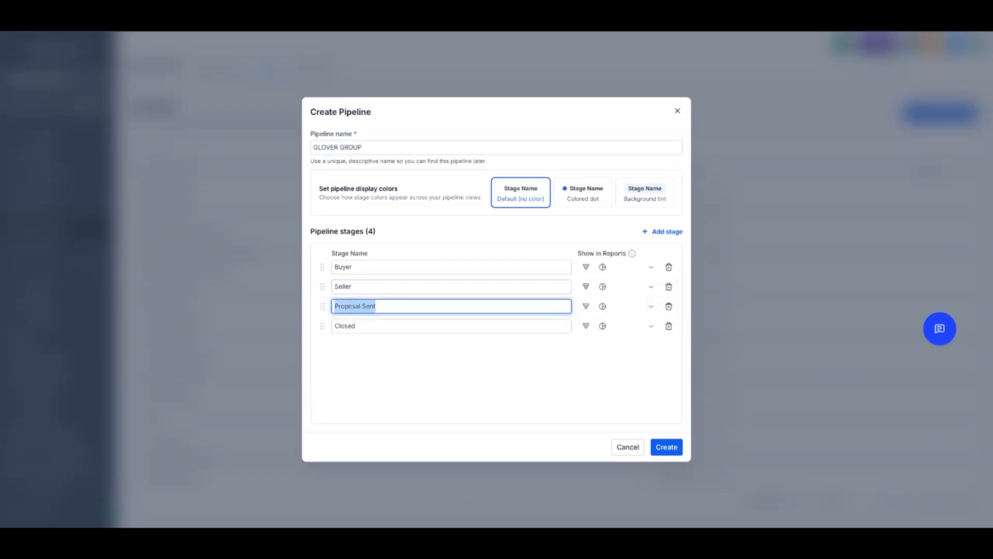
key("BackSpace")
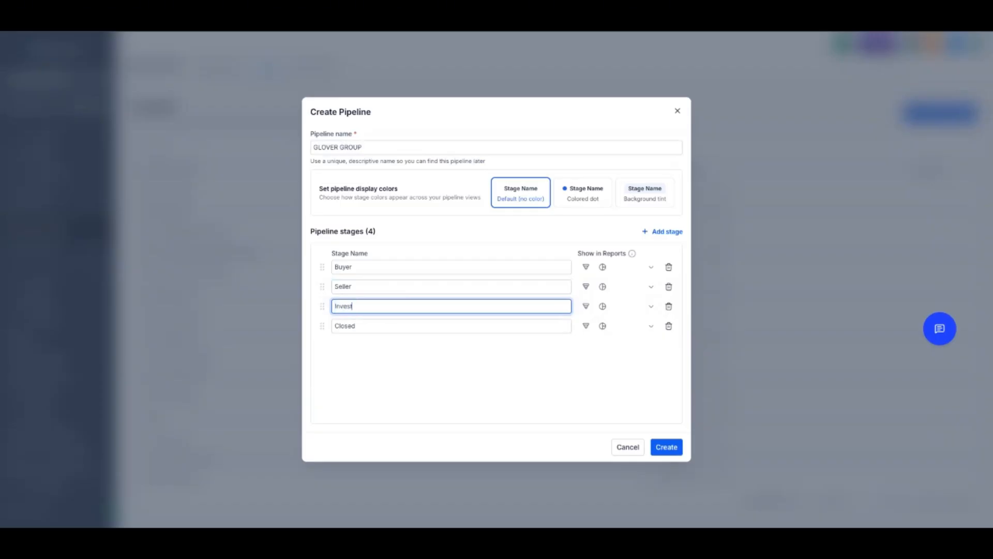
key("Tab")
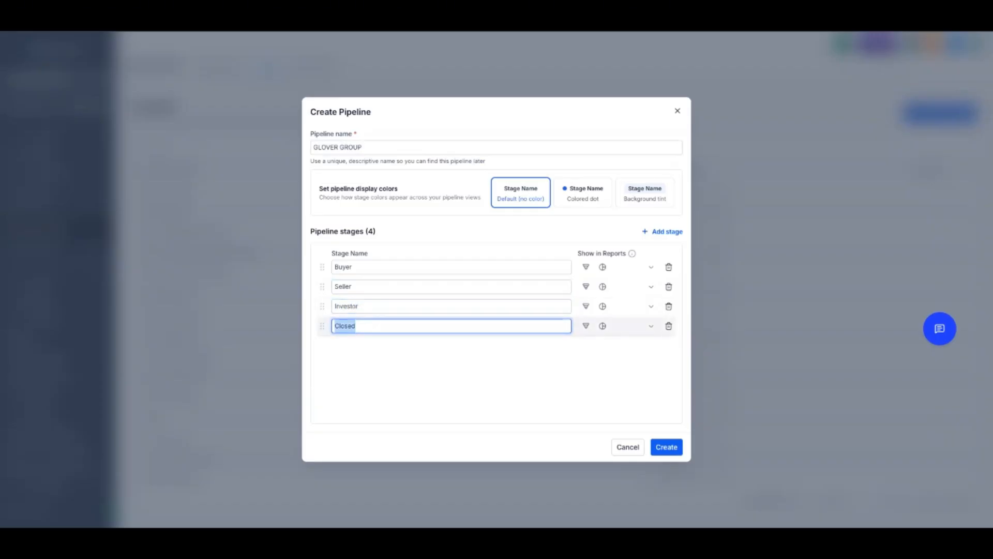
type("Sphere")
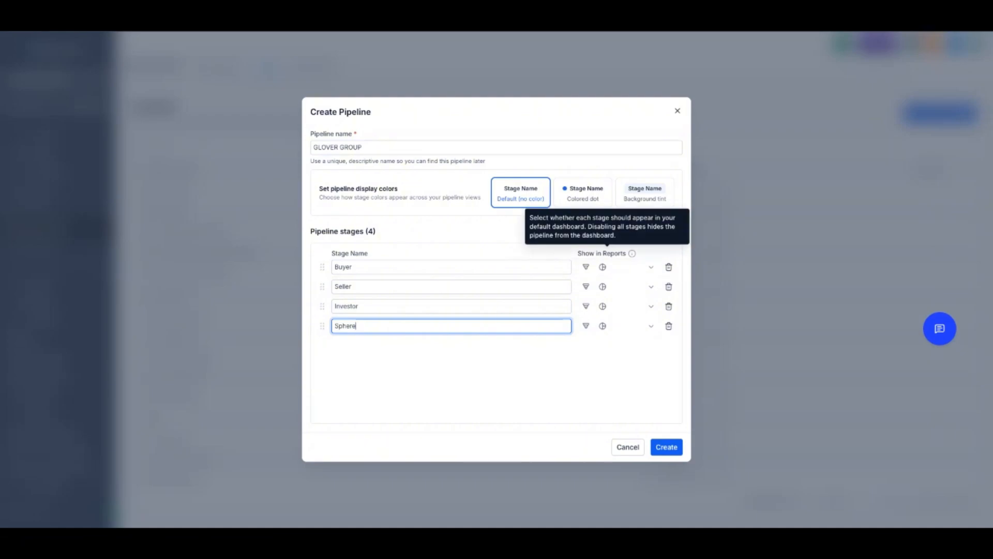
Add a fifth stage named Past Clients and create the pipeline
key("Return")
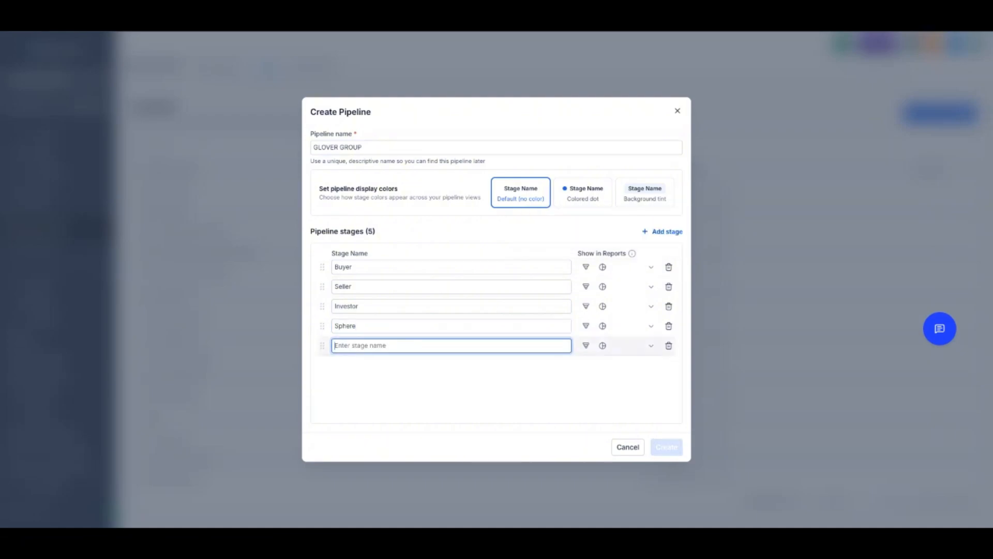
type("Past Clients")
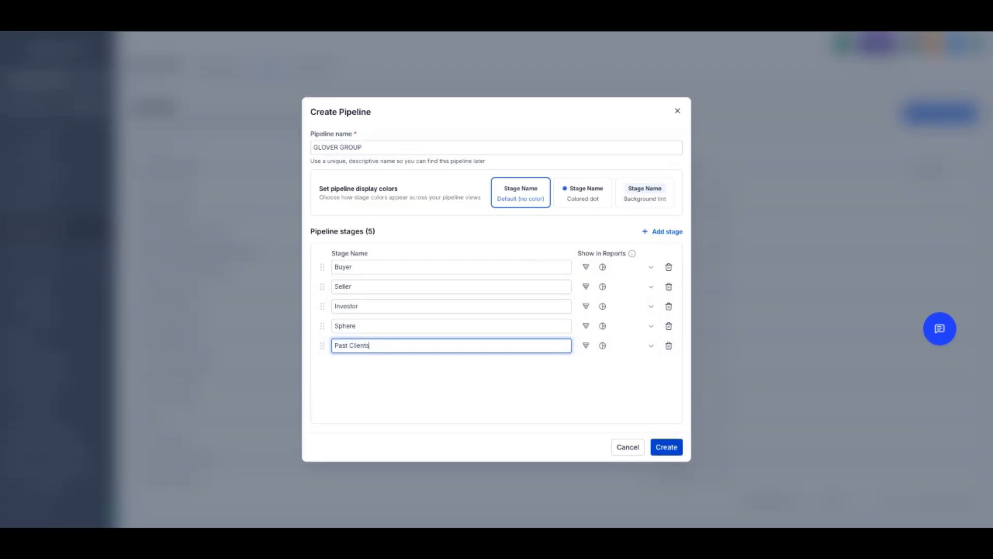
left_click(666, 448)
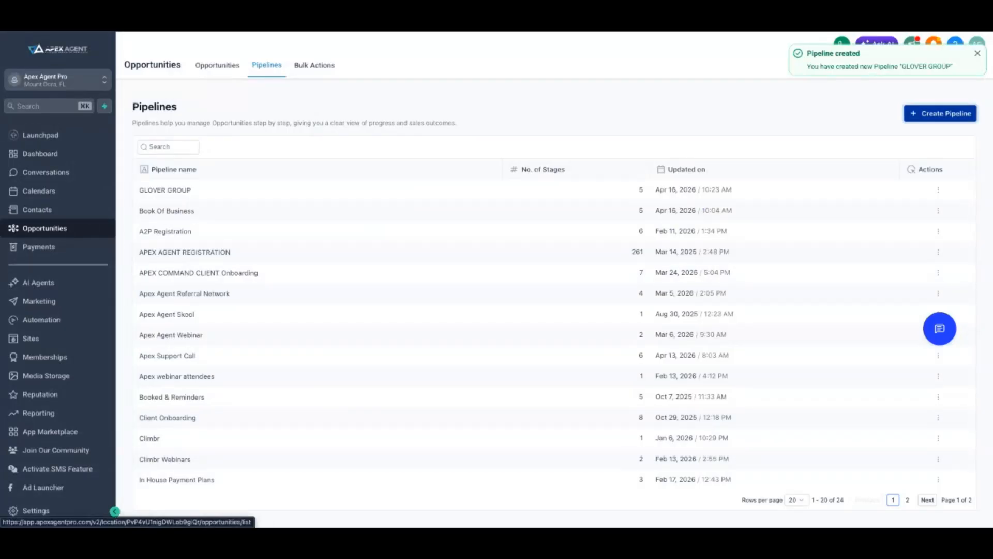
Return to the opportunities board and display the GLOVER GROUP pipeline
left_click(217, 65)
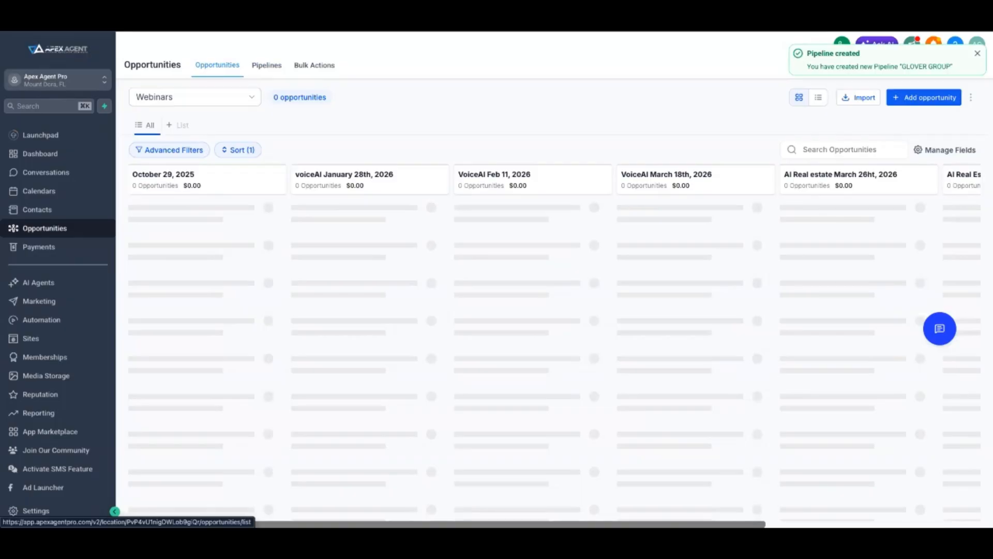
left_click(194, 98)
scroll(195, 181, "up", 3)
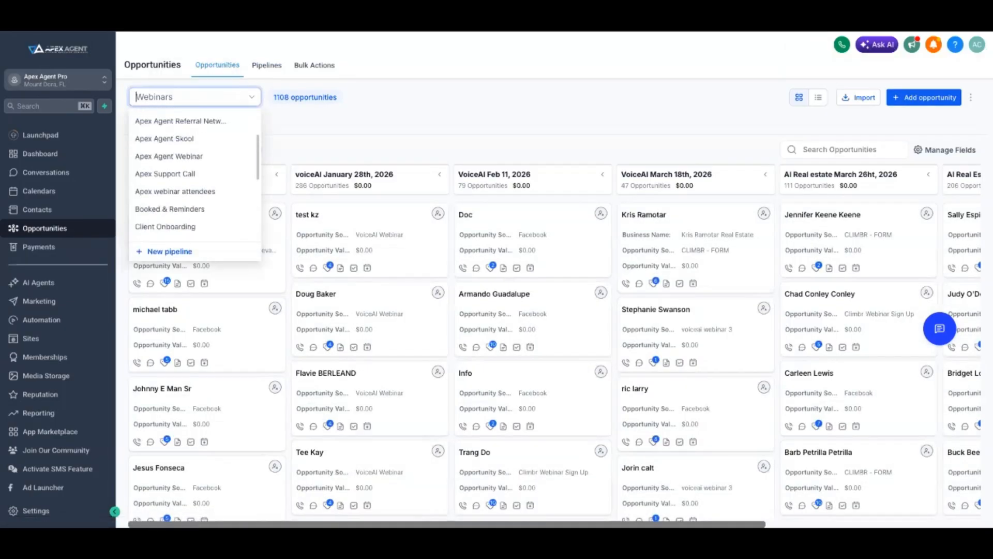
scroll(194, 176, "up", 3)
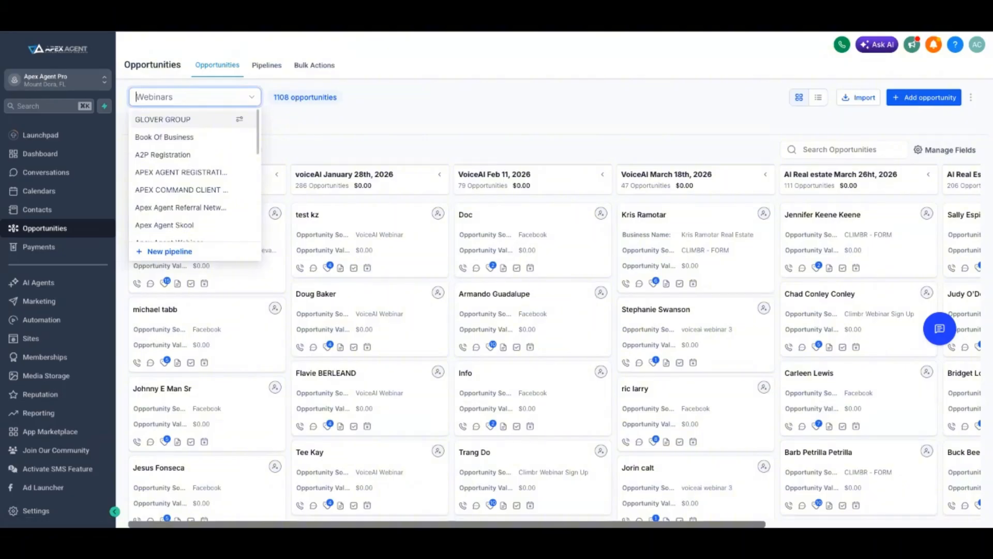
left_click(162, 120)
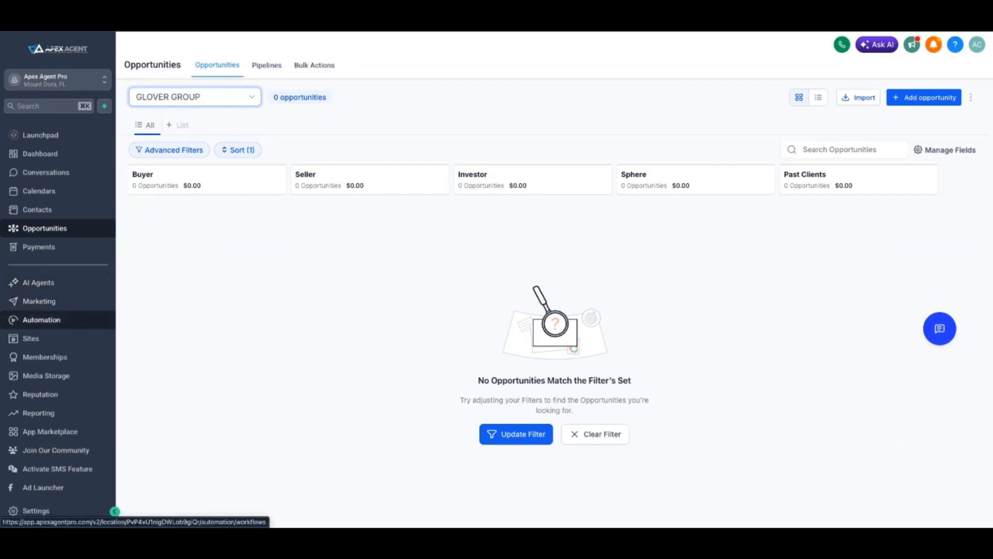
Open the Automation workflows and create a folder named Glover Group
left_click(41, 320)
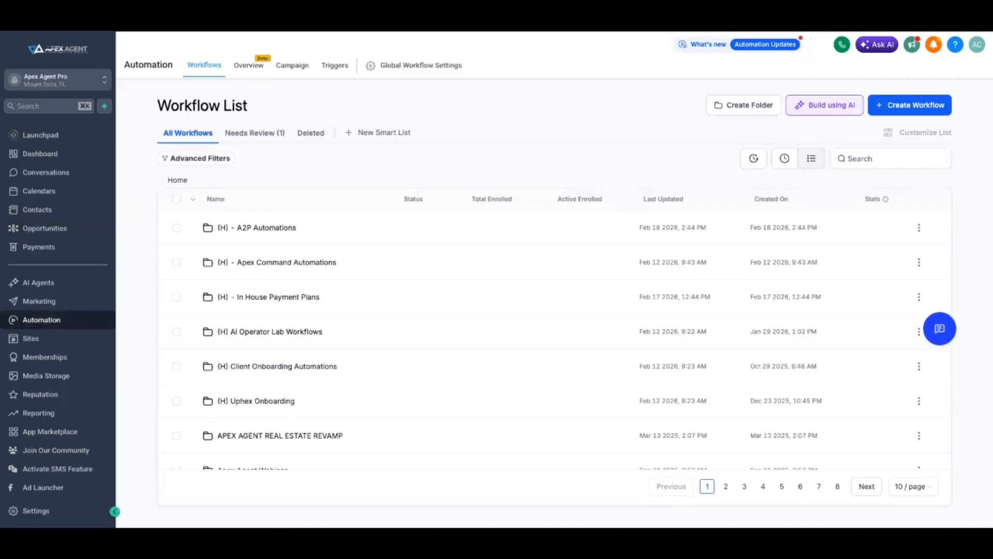
left_click(744, 105)
left_click(554, 325)
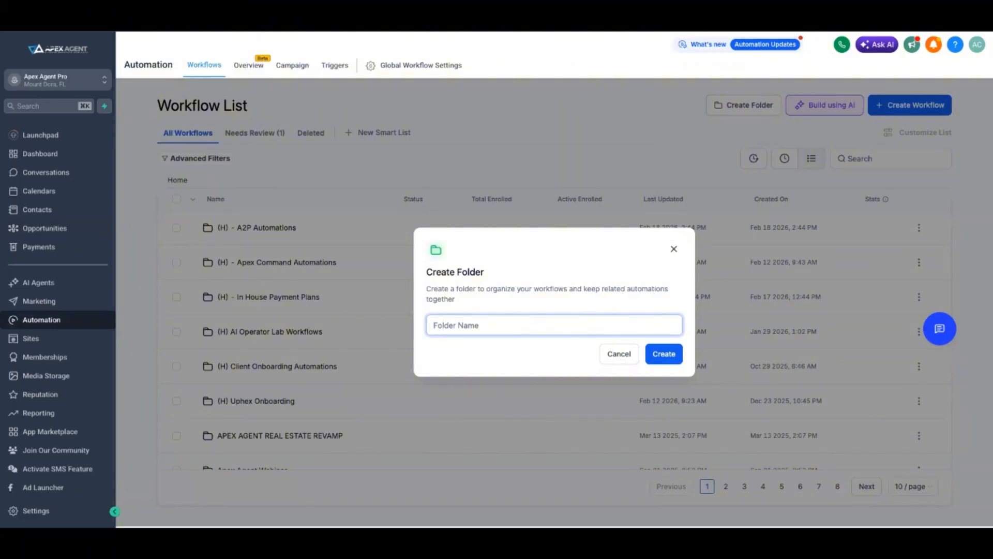
type("Glover Group")
left_click(664, 353)
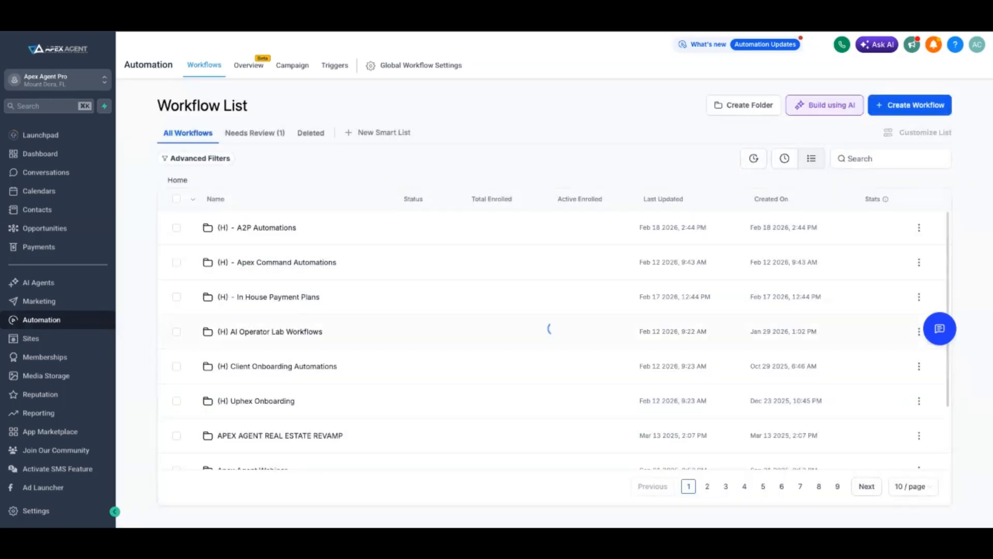
Look for the new folder by showing recent workflows and searching for "glo", and clear the search
scroll(553, 366, "down", 2)
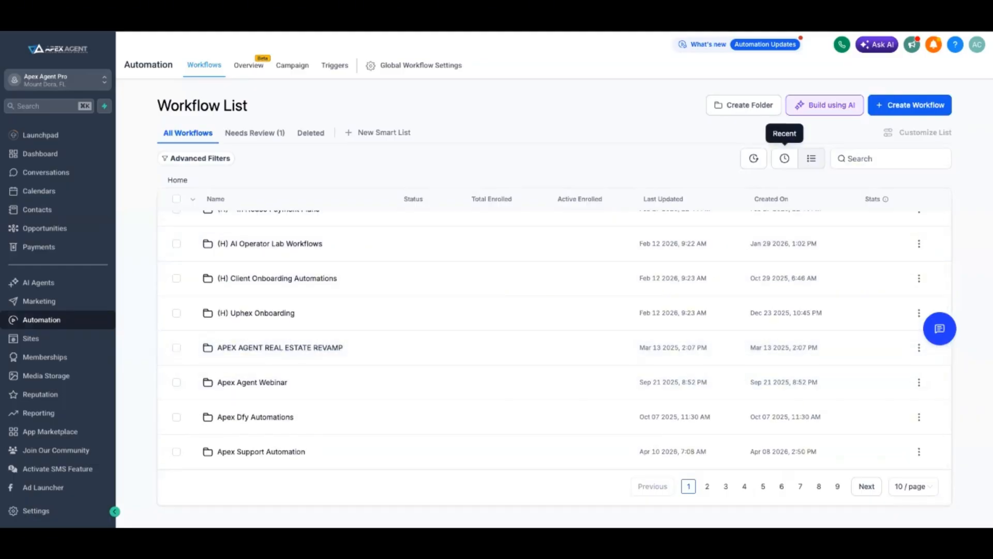
left_click(784, 158)
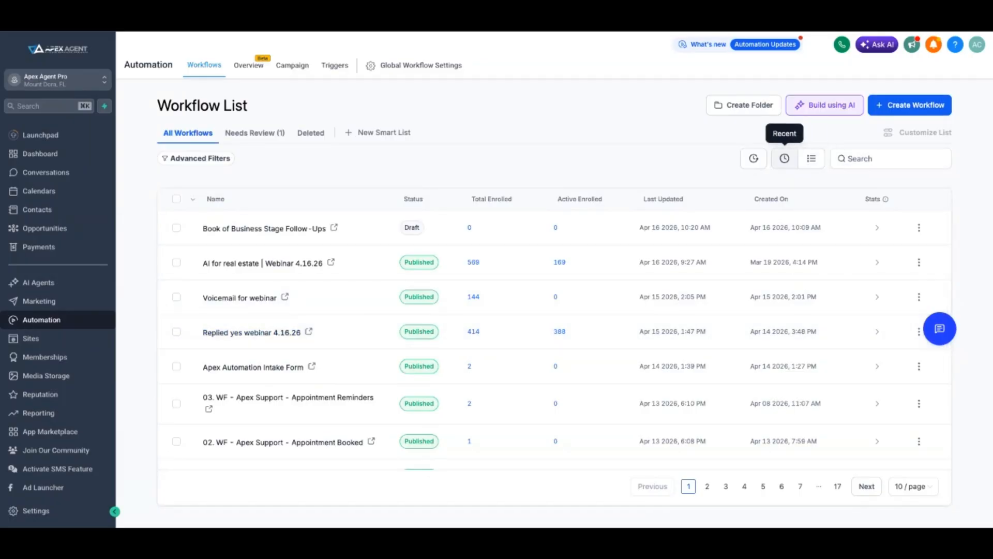
left_click(849, 158)
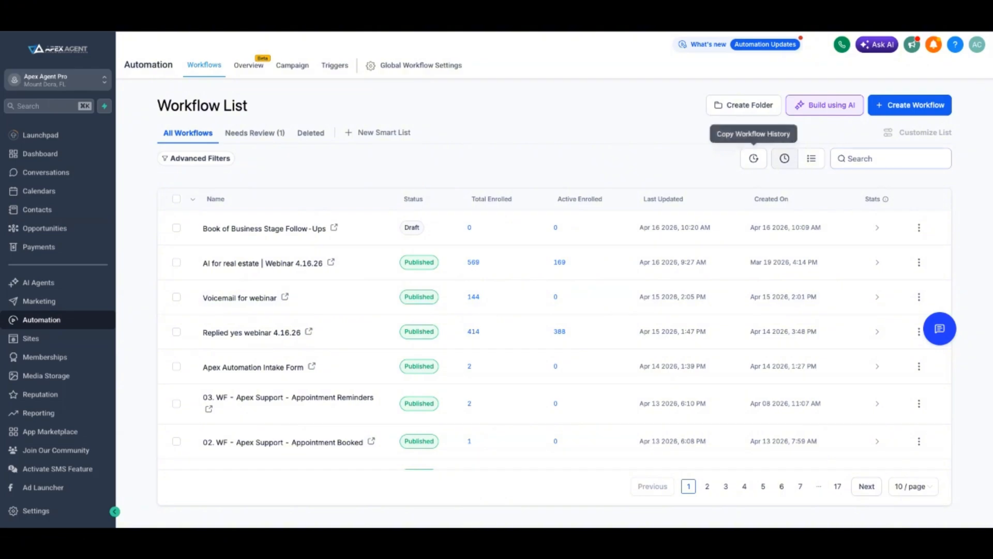
type("glo")
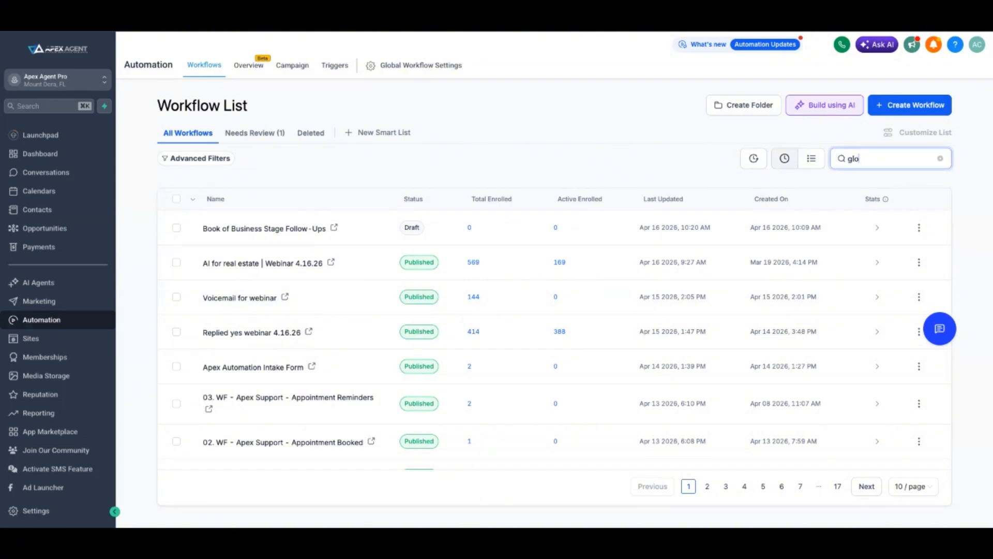
key("BackSpace")
key("BackSpace")
key("BackSpace")
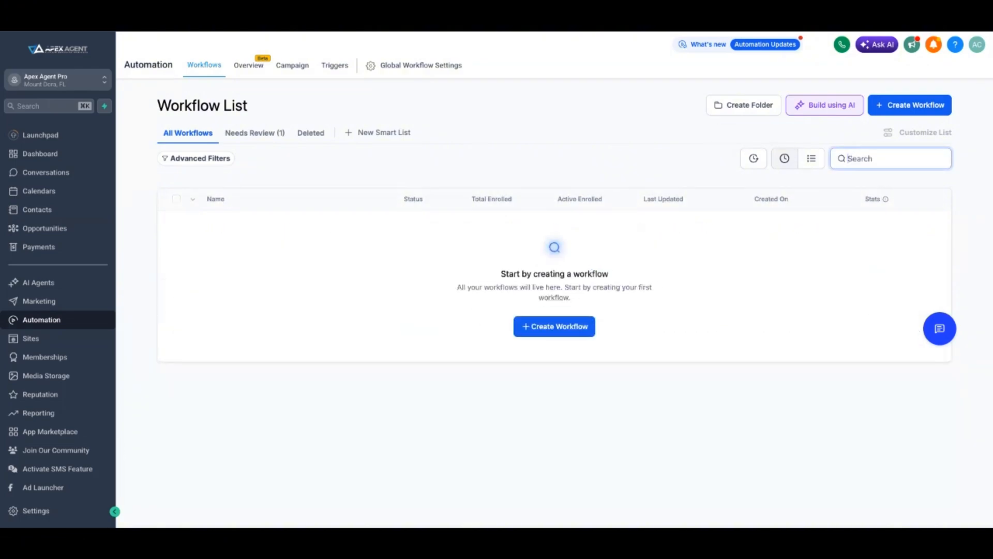
Create the workflow folder for Glover Group a second time
left_click(743, 105)
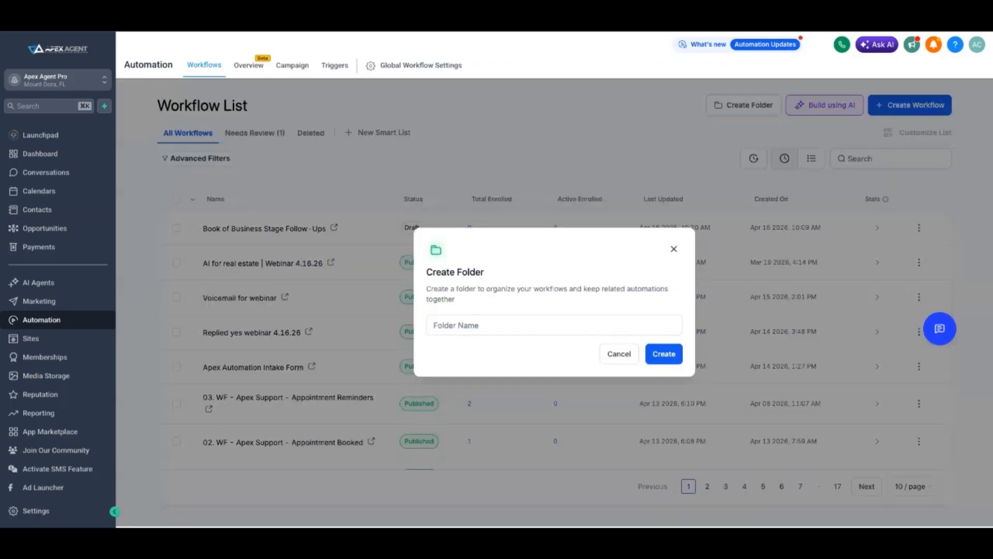
left_click(554, 325)
type("G")
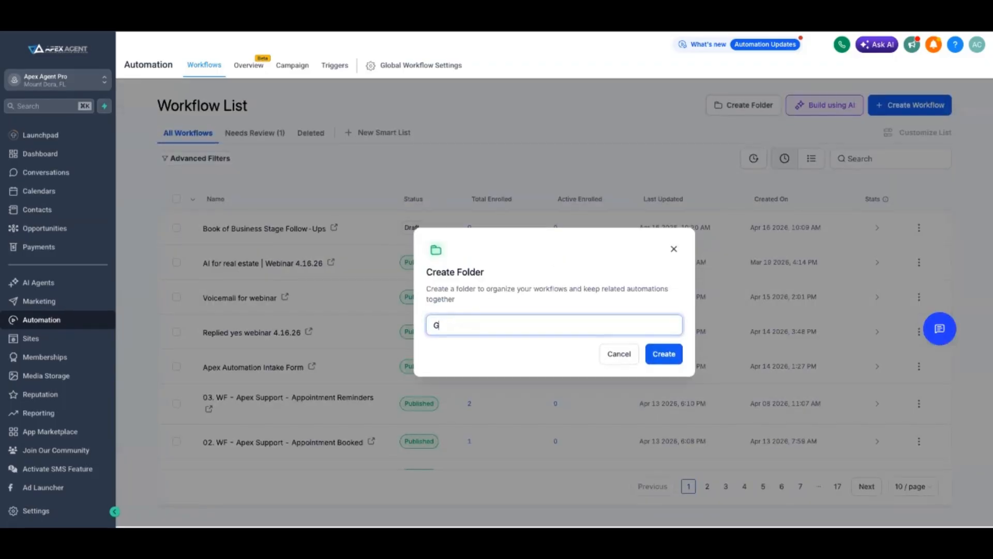
type("lover Group")
key("Return")
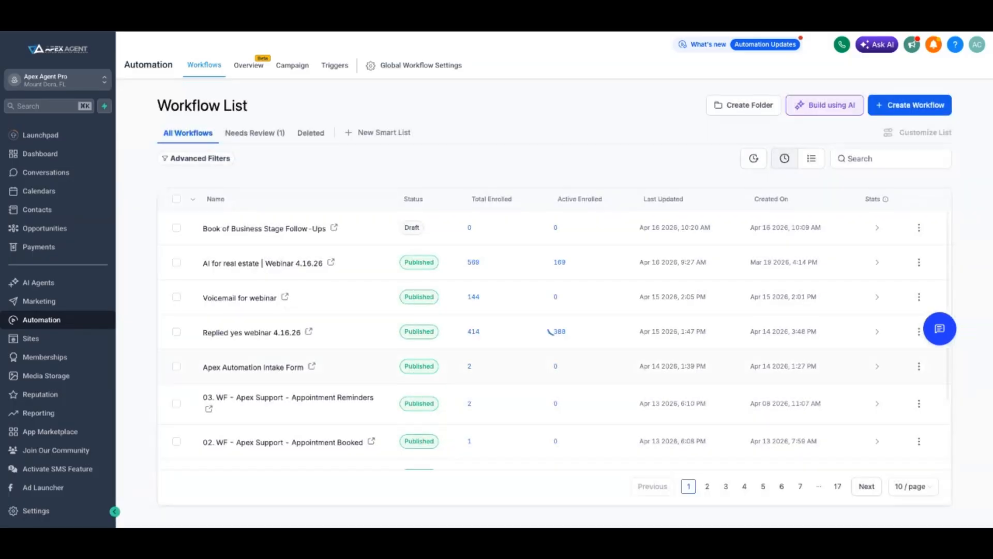
Search for the Glover folder with "glo", check the Needs Review list, and return to all workflows
scroll(518, 321, "down", 3)
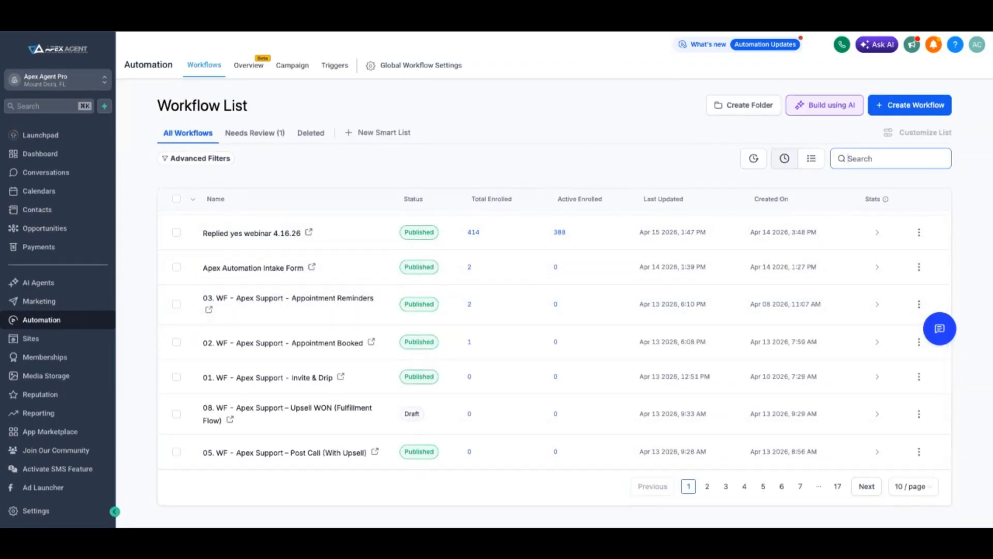
left_click(891, 159)
type("glo")
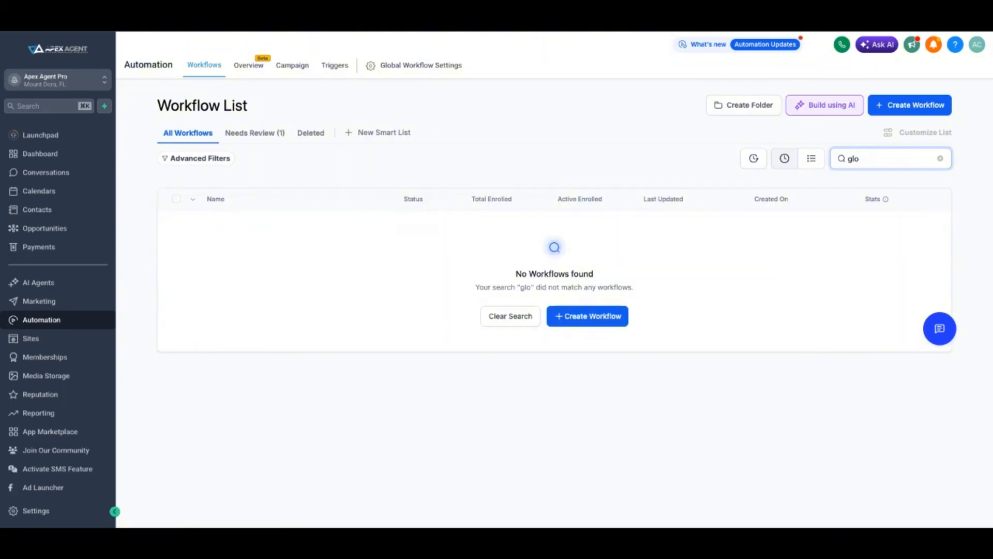
key("shift+Left")
key("shift+Left")
key("shift+Left")
key("BackSpace")
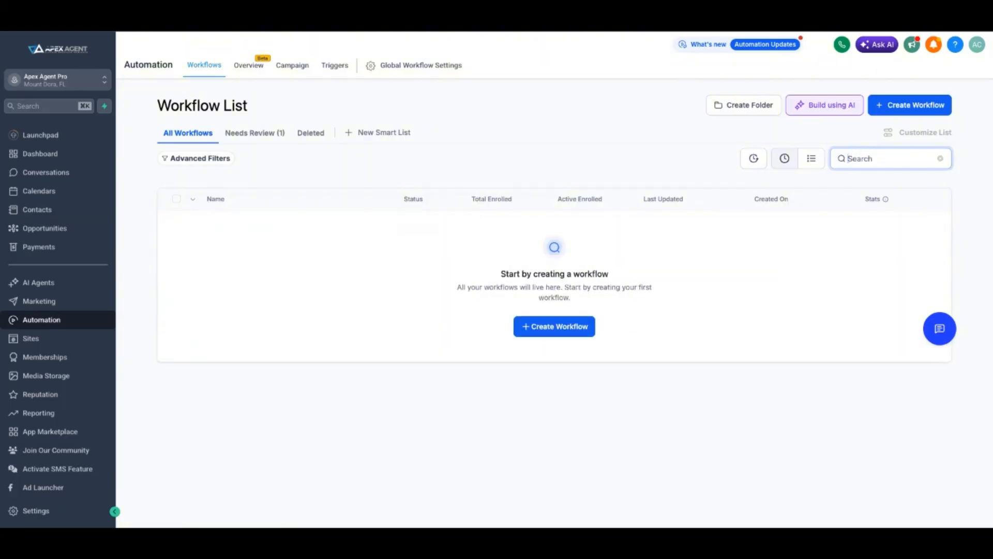
left_click(254, 133)
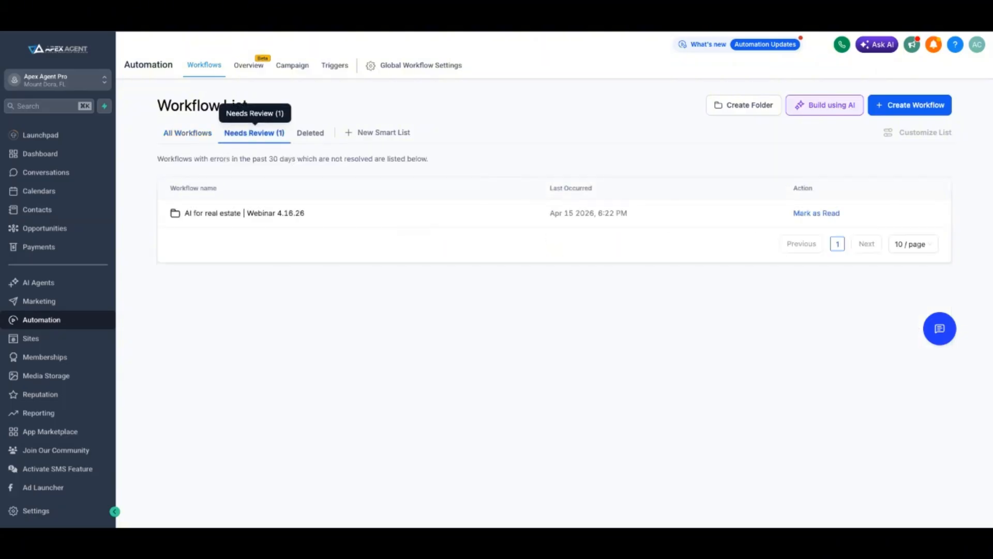
left_click(187, 133)
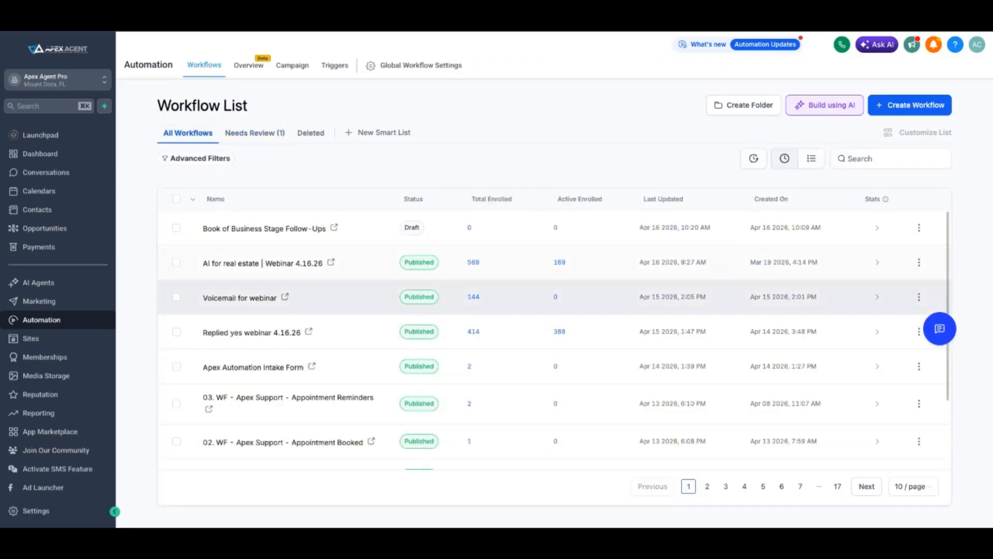
Look for the Glover folder on pages 2, 3 and 17 of the workflow list, and search for "glov"
scroll(554, 267, "down", 3)
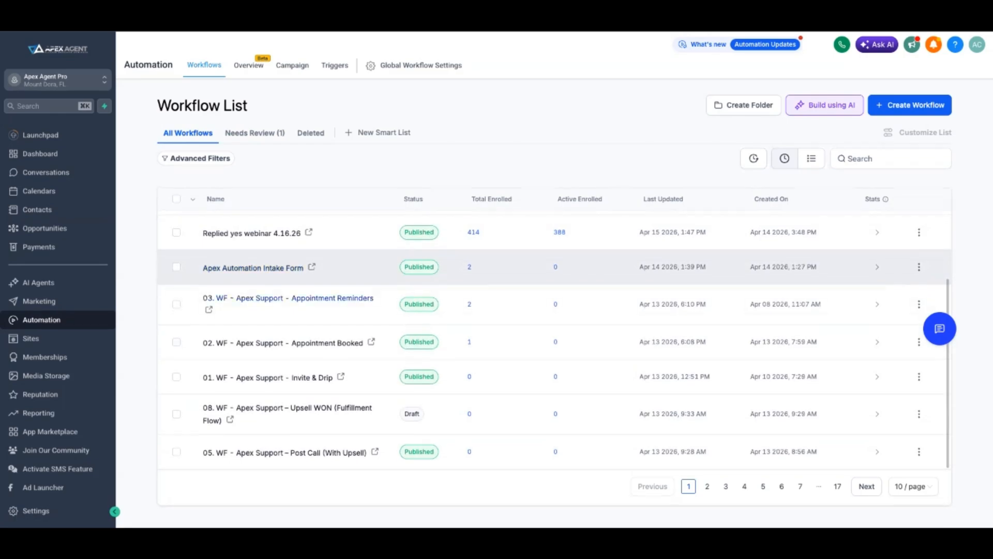
left_click(707, 486)
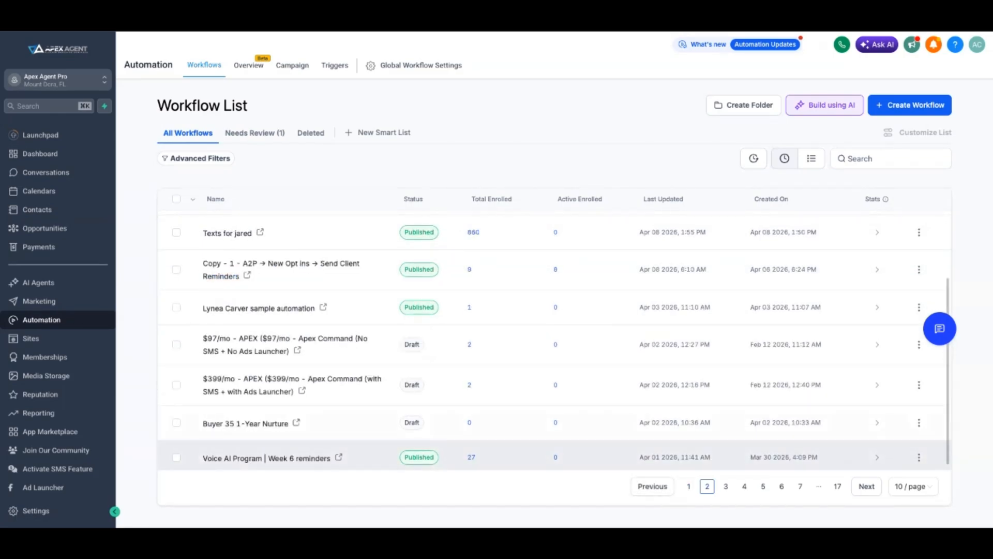
scroll(554, 342, "down", 1)
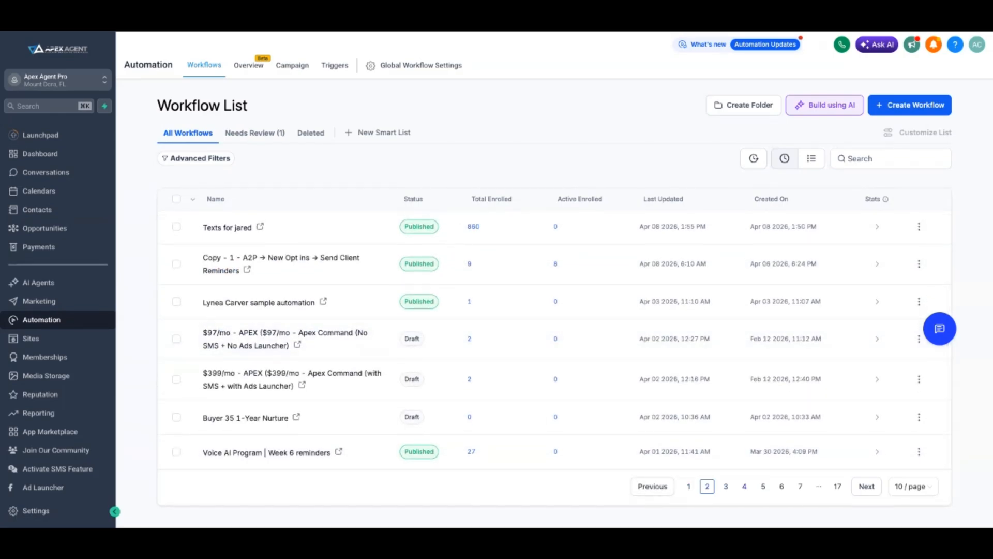
left_click(726, 487)
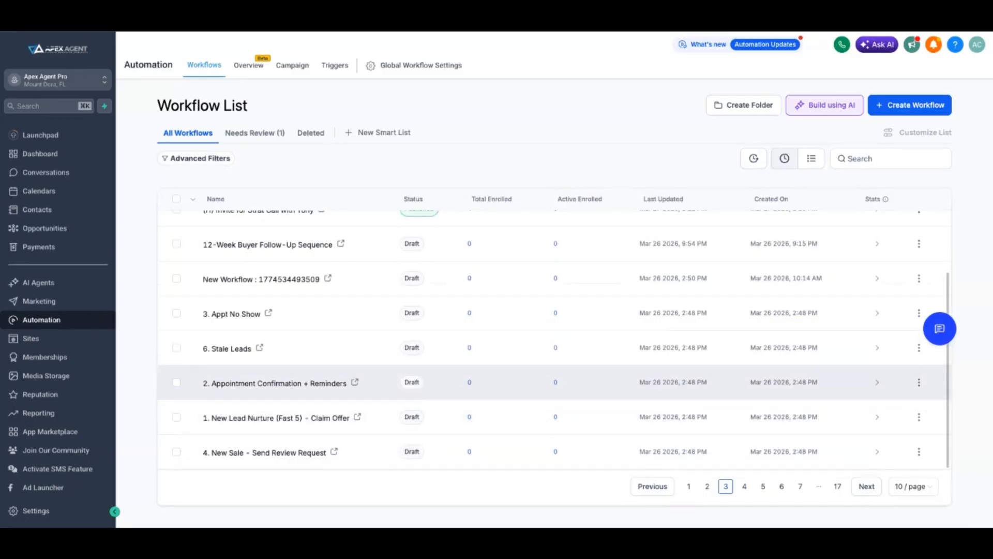
scroll(553, 362, "up", 3)
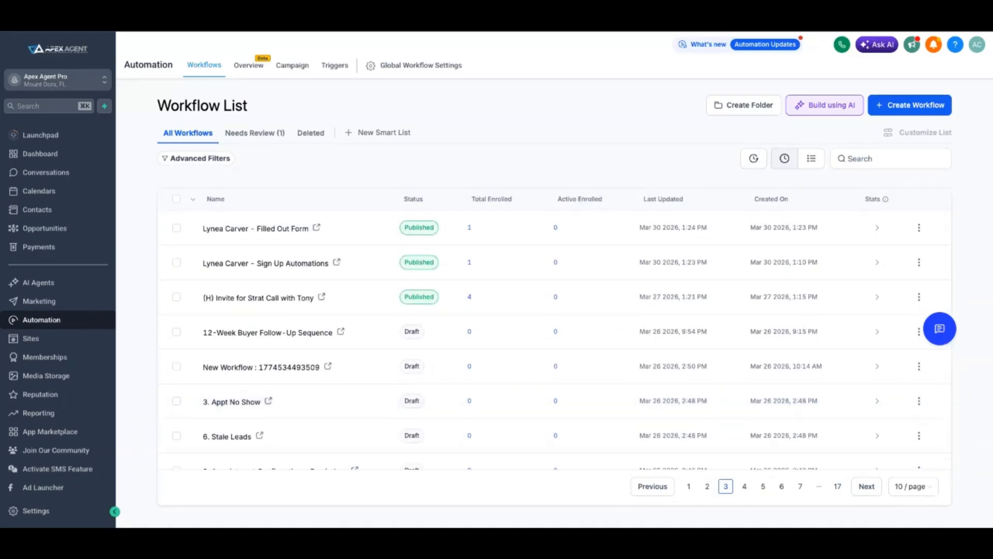
left_click(838, 486)
scroll(554, 336, "down", 3)
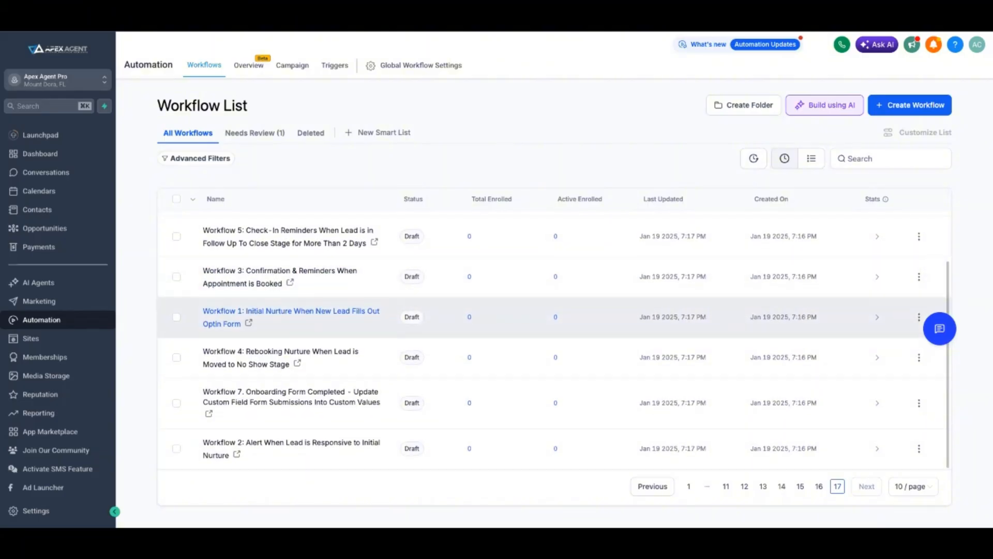
scroll(553, 336, "up", 2)
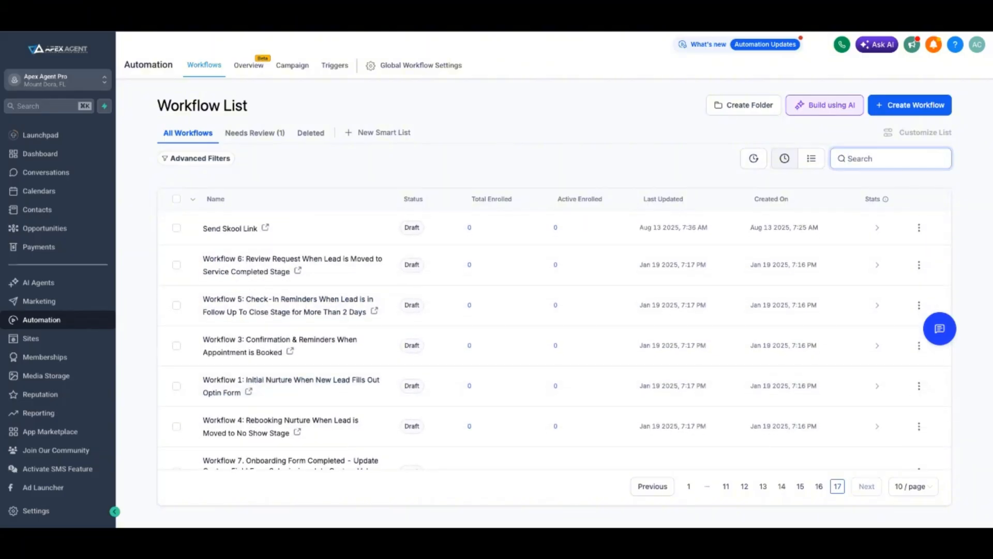
type("glov")
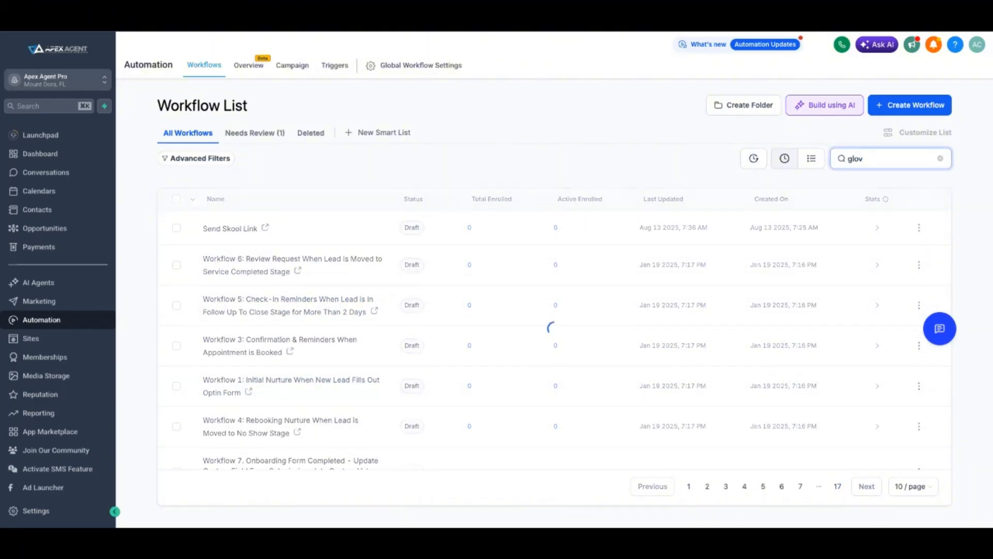
Create the Glover Group workflow folder once more
left_click(744, 105)
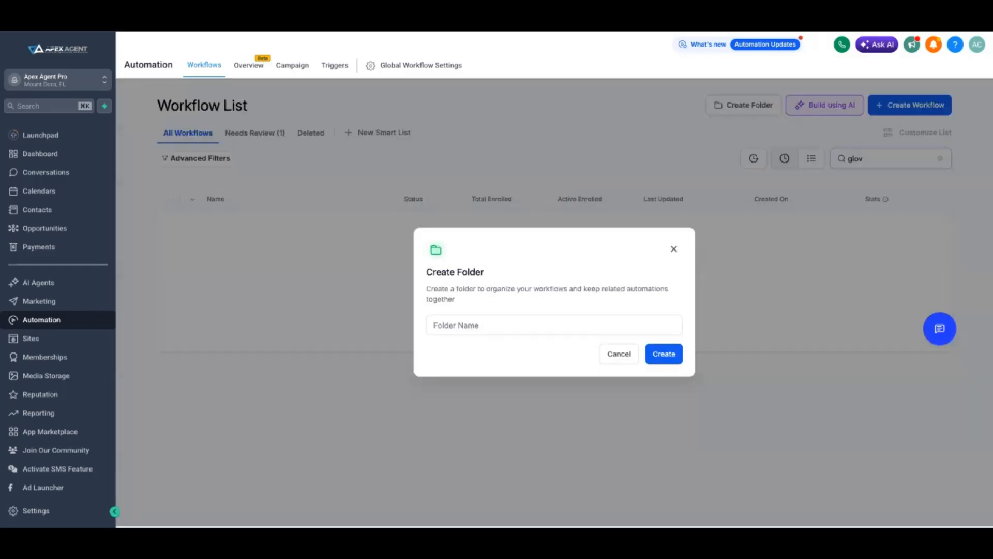
left_click(554, 324)
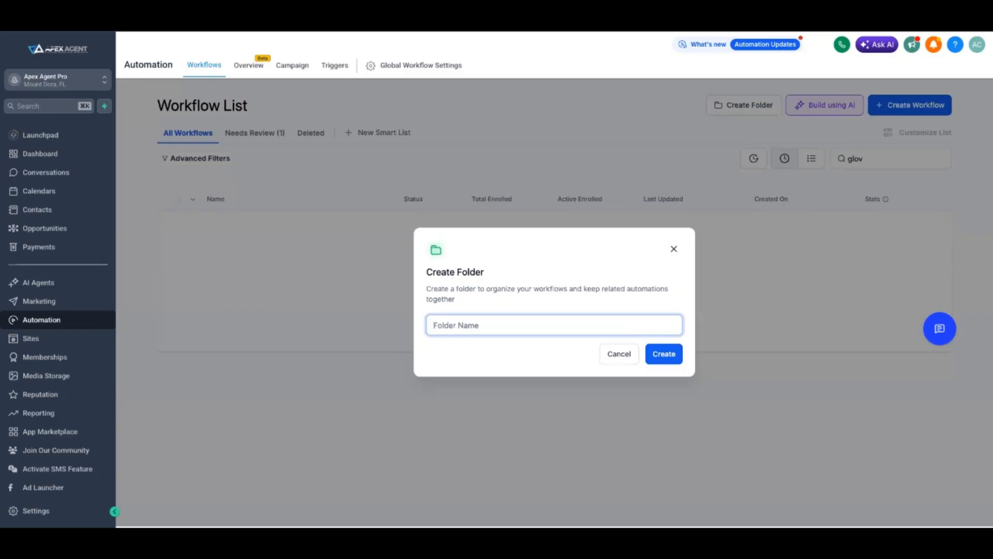
type("Glovergroup")
left_click(645, 353)
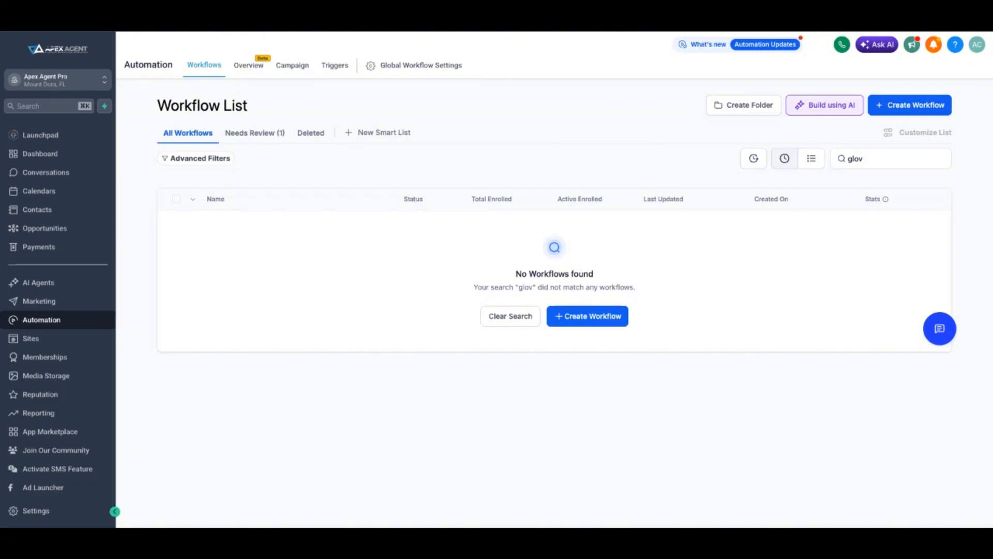
Ask the AI builder for a 12-week luxury buyer sequence for the Glover Group pipeline, with 12 months of custom follow-ups and an SMS on replies
left_click(825, 105)
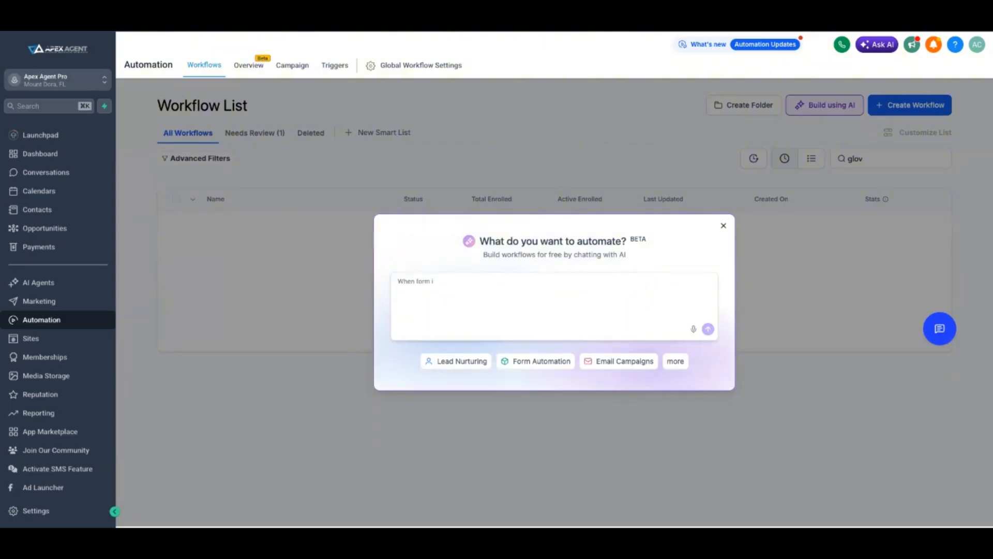
left_click(554, 306)
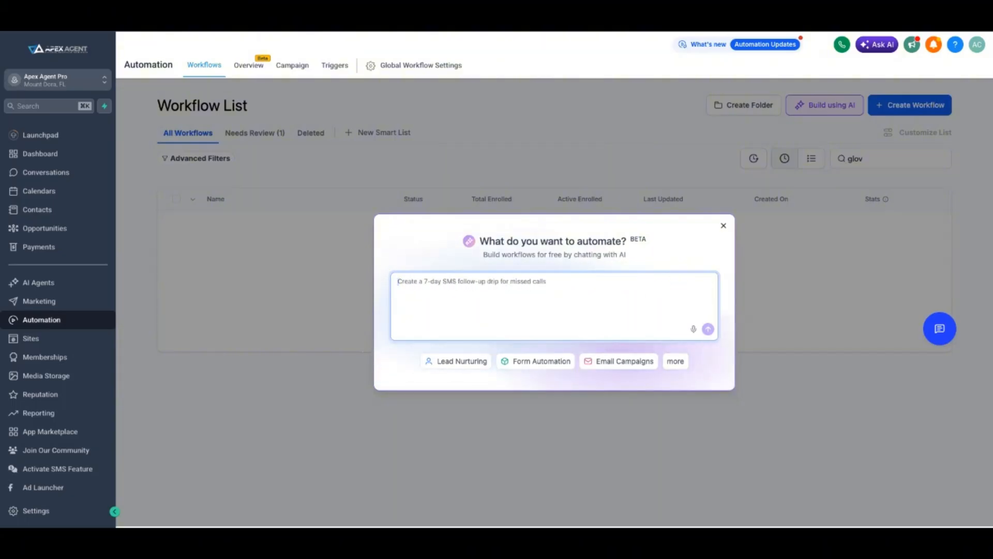
type("Hey there. I want to create a 12-week sequence for my buyer pipeline. These buyers are luxury buyers, not $300,000 buyers. I have a pipeline named the Glover Group, and I want to create an automation for it.  Every time somebody goes into the buyer pipeline, they get 12 months of follow-ups that are super custom and ask them questions to build a lot of rapport. After that, they turn around and follow up via text message, so if they reply back to my automation, I'm actually going to get an SMS. Can you please fix this for me?")
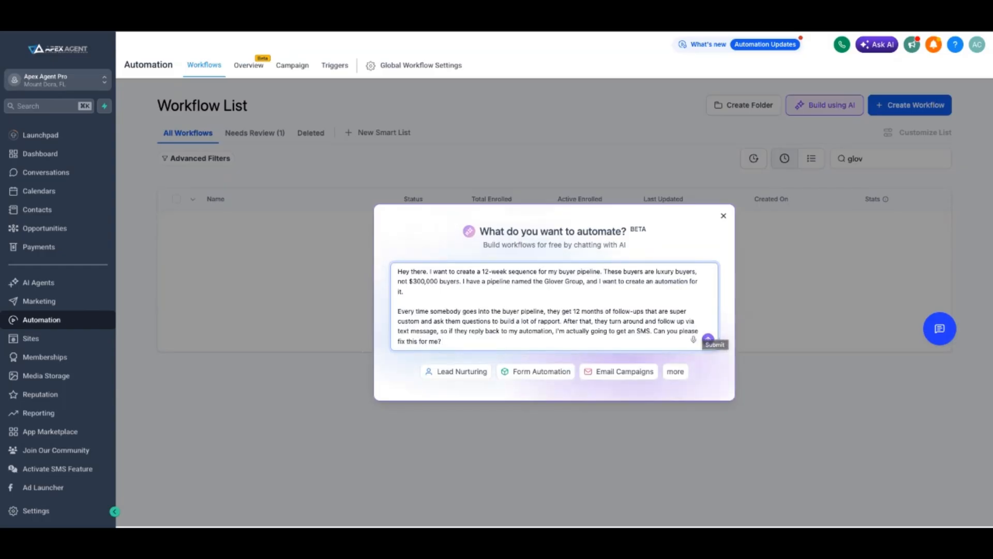
left_click(708, 339)
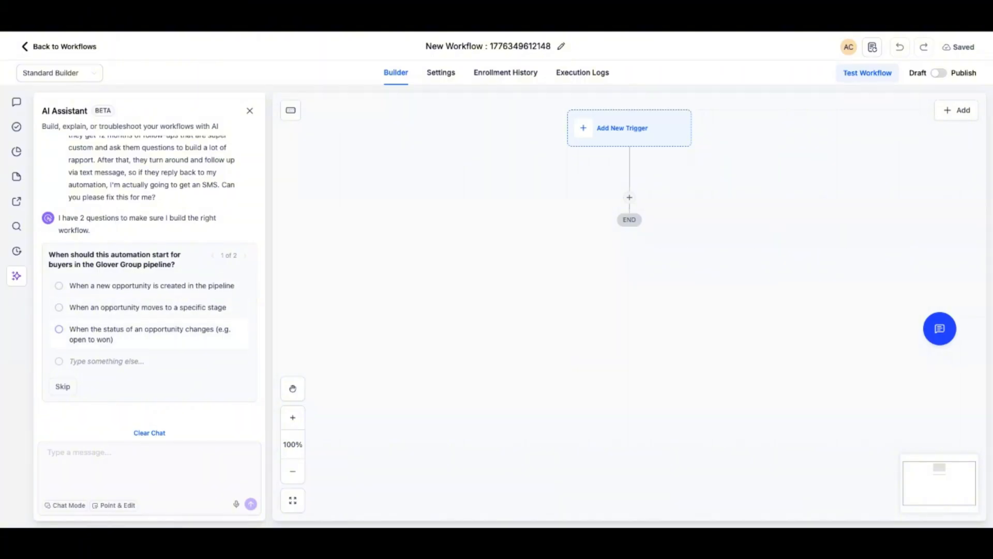
Answer the assistant's trigger question with a custom reply, and choose a full 12-month sequence of custom follow-ups as the workflow structure
left_click(107, 362)
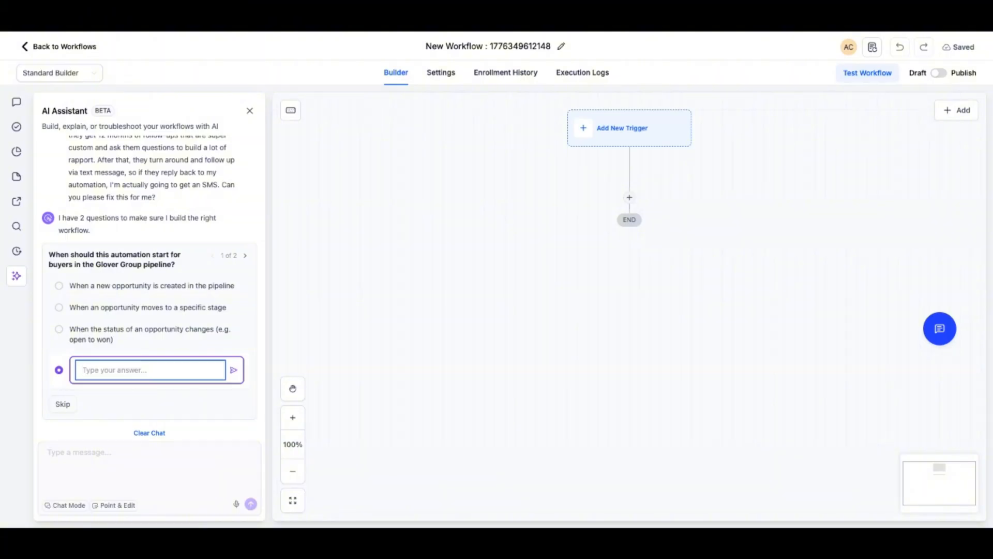
key("ctrl+v")
key("Return")
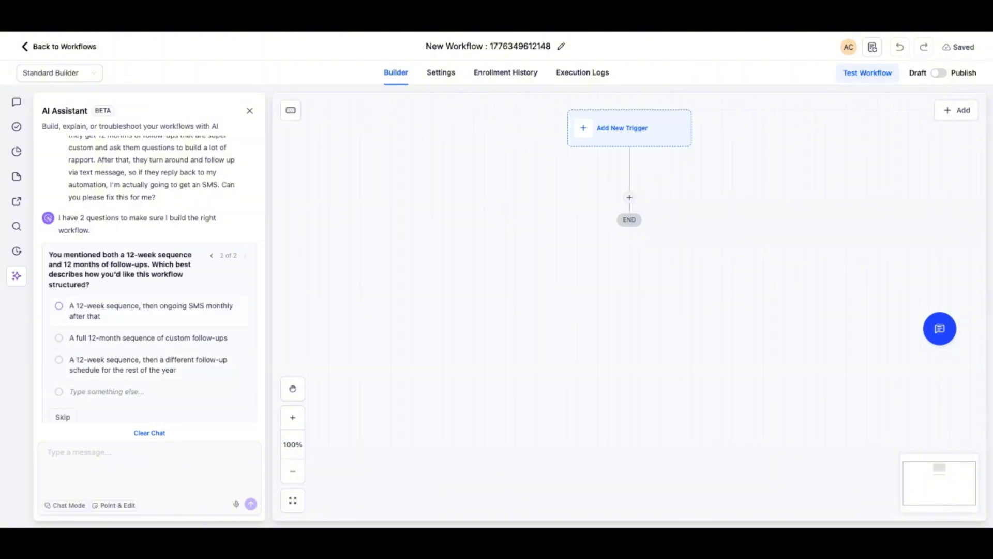
scroll(150, 322, "down", 1)
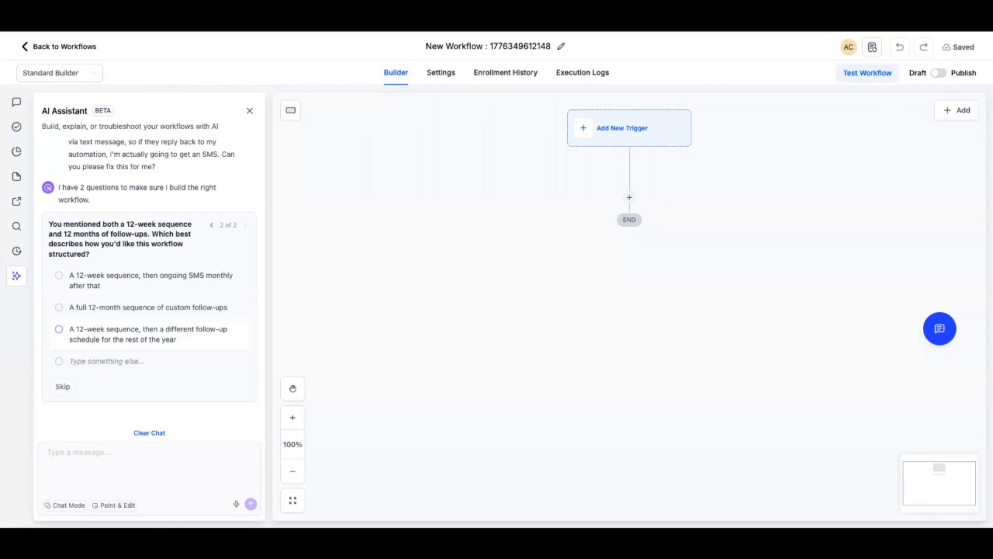
left_click(59, 308)
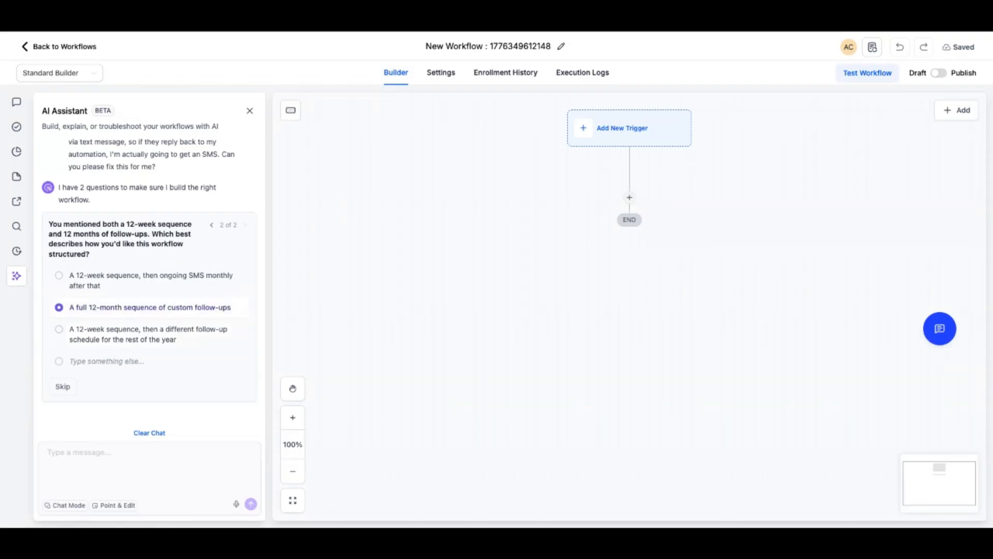
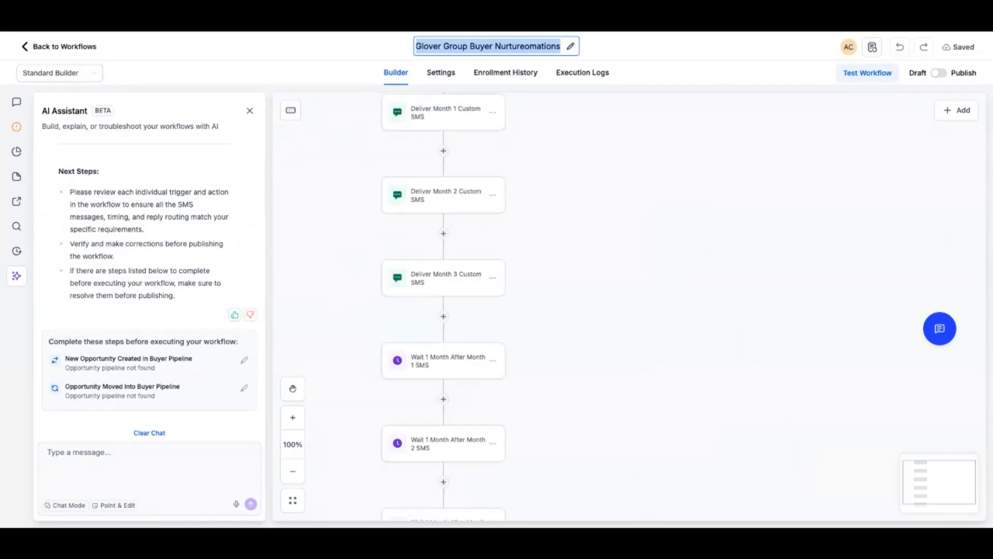
Examine the generated workflow's triggers and the order of its monthly SMS and wait actions through month 12
scroll(629, 307, "up", 5)
scroll(629, 306, "left", 1)
scroll(621, 310, "left", 3)
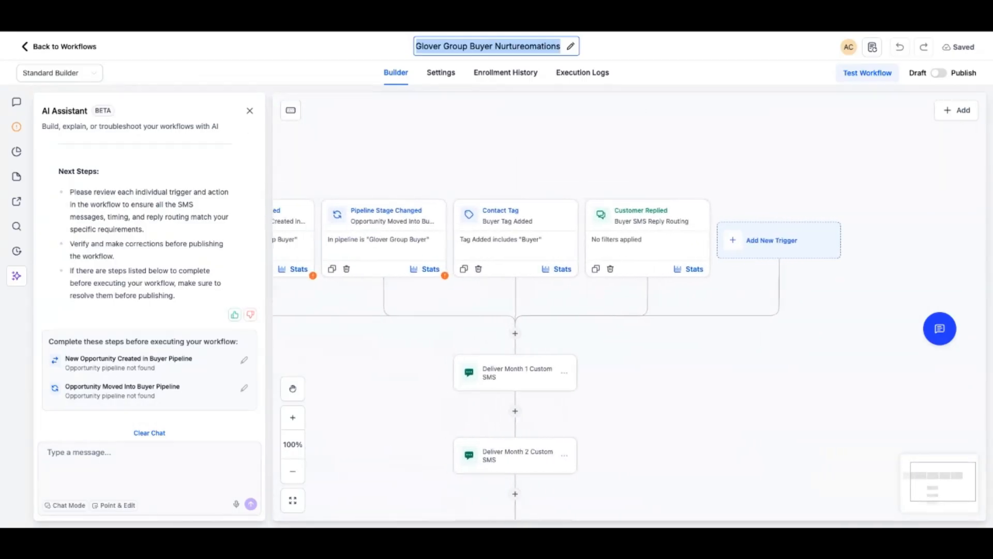
scroll(620, 311, "left", 1)
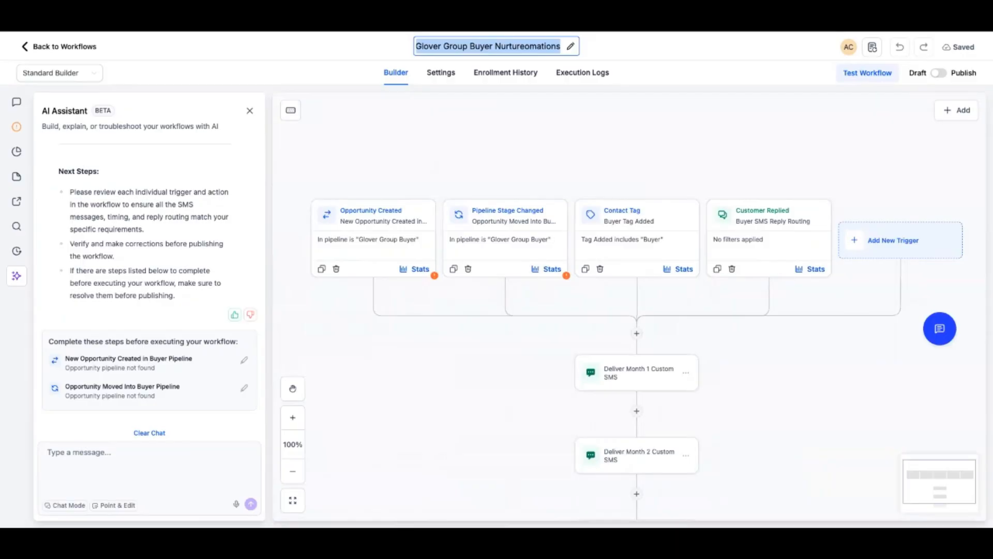
scroll(620, 310, "down", 8)
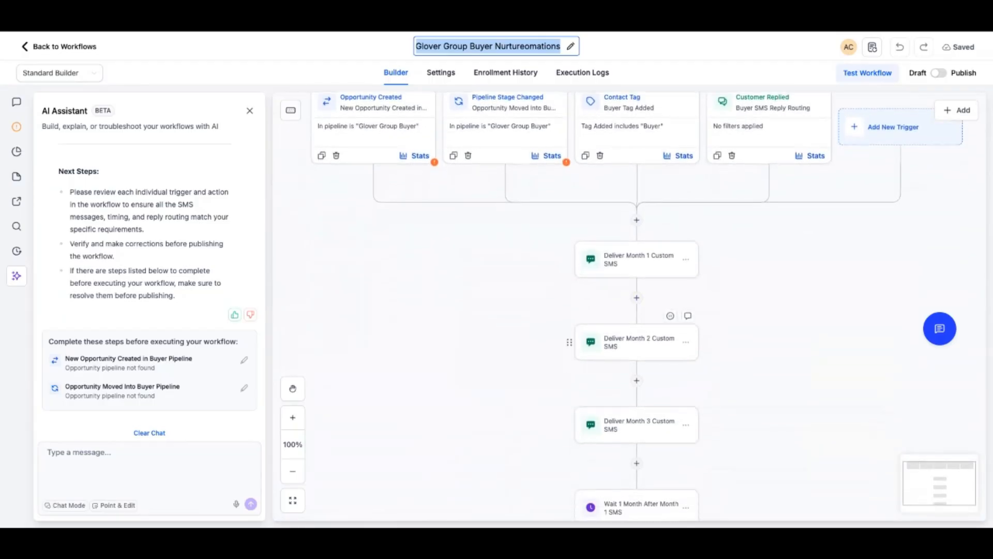
scroll(621, 310, "down", 19)
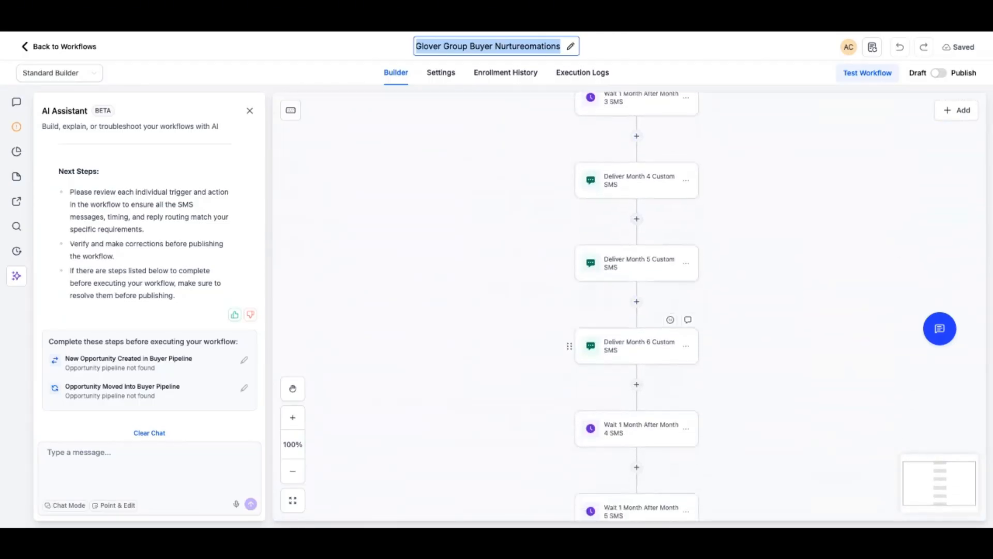
scroll(621, 311, "down", 7)
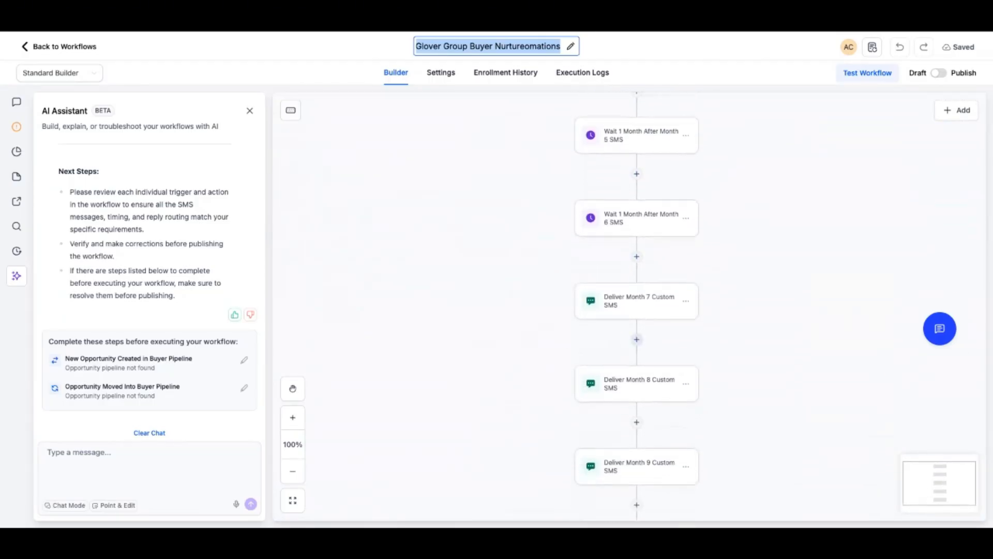
scroll(637, 332, "down", 5)
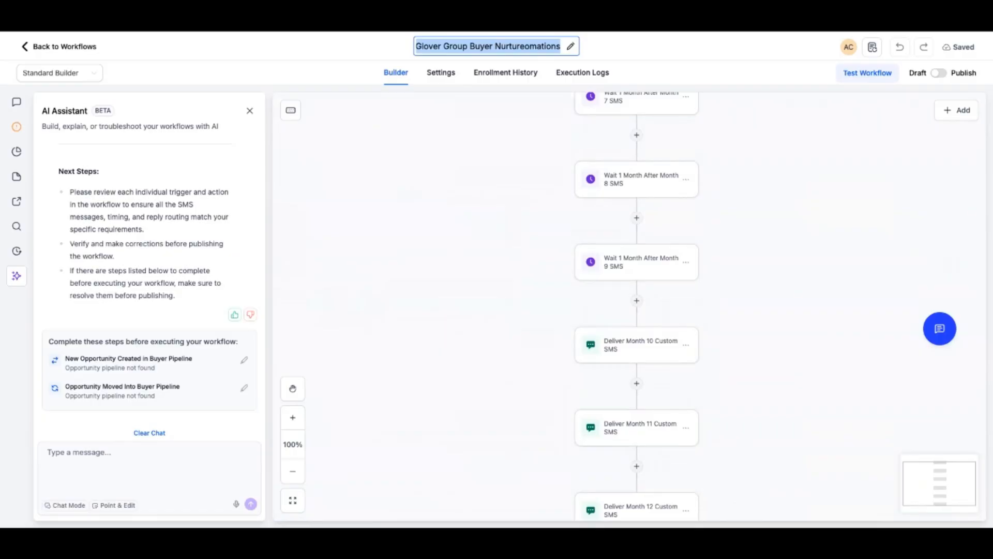
scroll(620, 311, "up", 10)
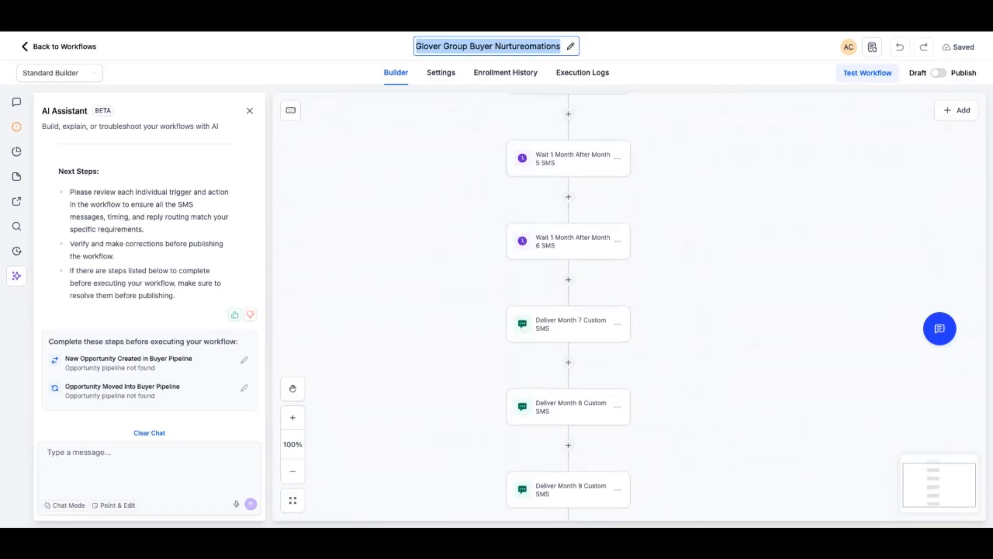
scroll(621, 310, "up", 10)
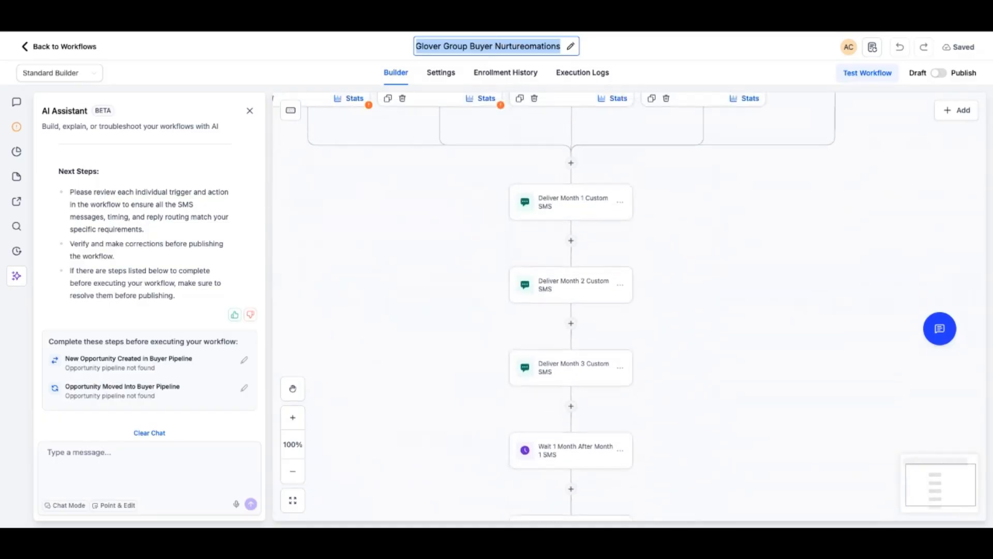
scroll(621, 311, "left", 1)
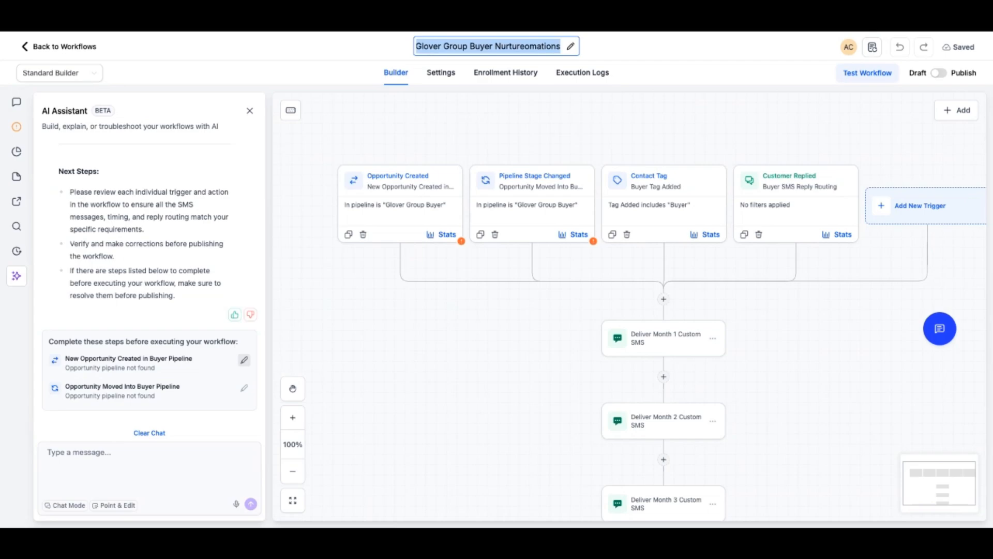
Set the In pipeline filter of the Opportunity Created trigger to GLOVER GROUP and save the trigger
left_click(244, 360)
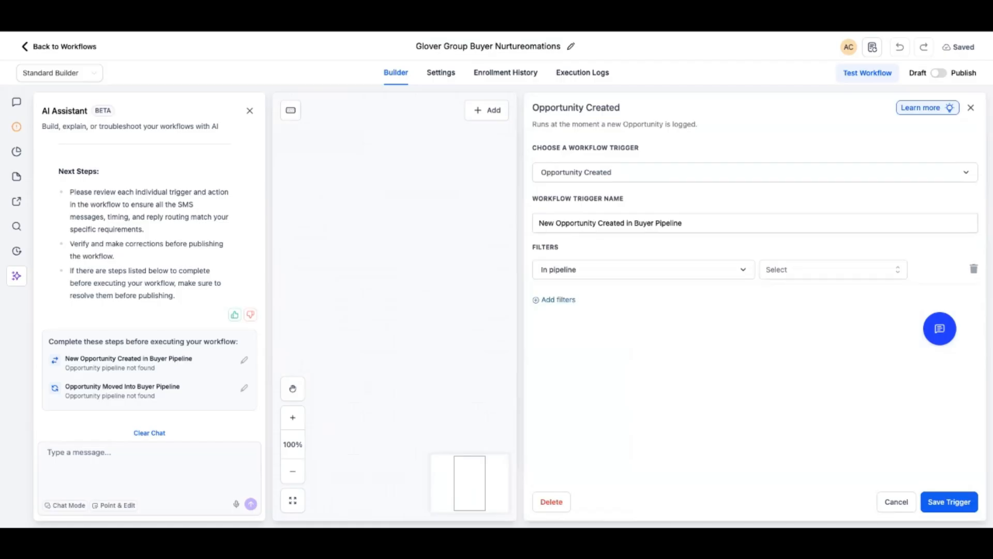
left_click(644, 270)
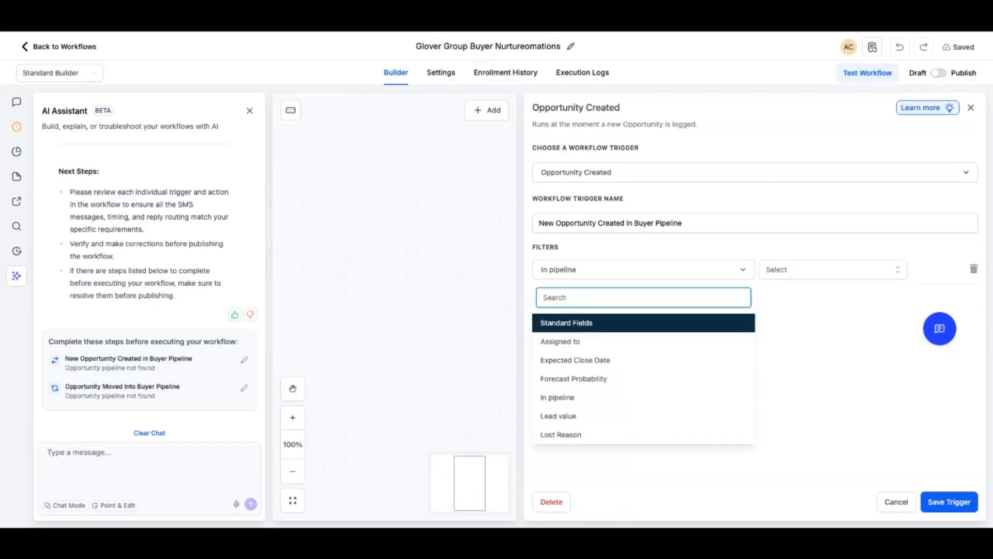
left_click(557, 396)
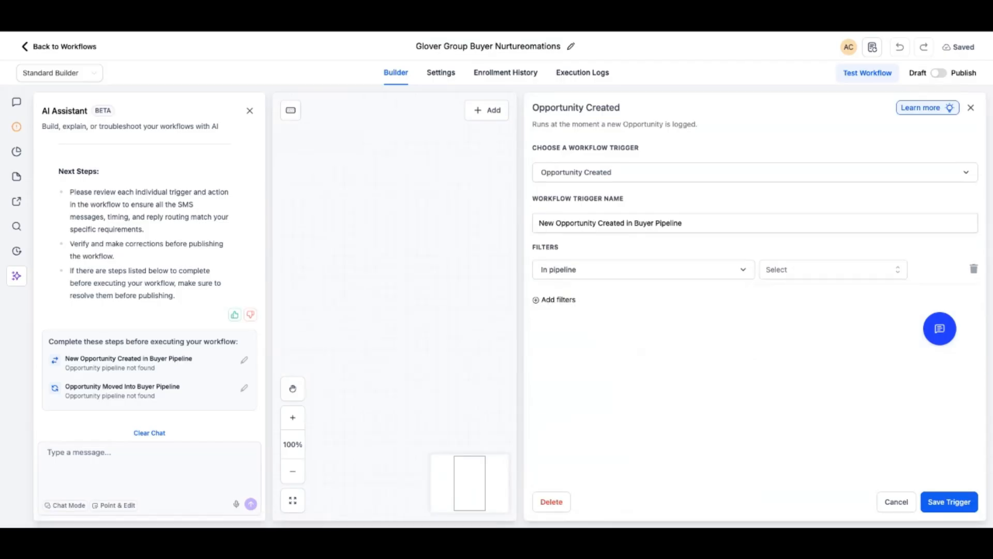
left_click(833, 269)
key("Down")
key("Down")
key("Down")
key("Down")
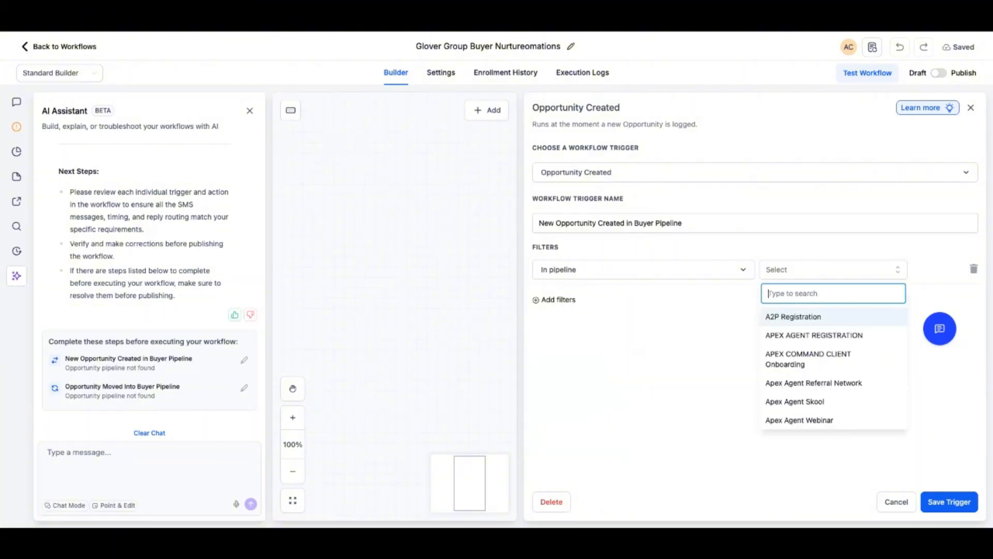
scroll(833, 357, "down", 2)
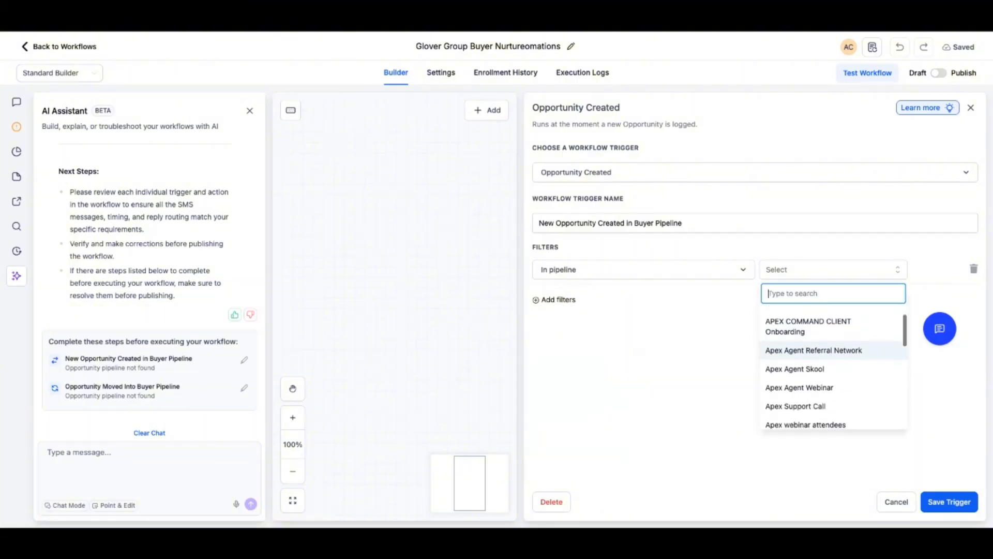
scroll(833, 373, "up", 2)
scroll(833, 362, "up", 1)
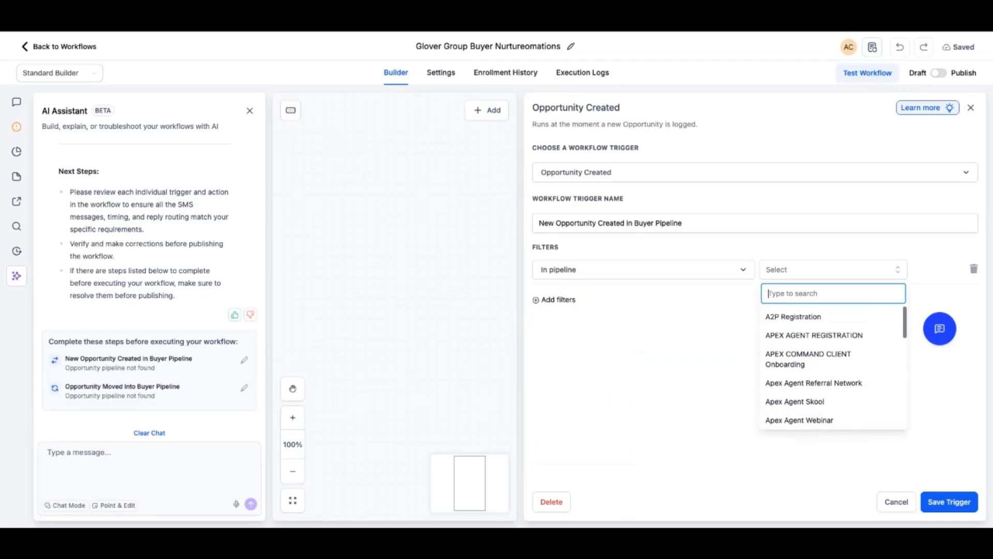
scroll(833, 363, "down", 10)
scroll(833, 367, "up", 5)
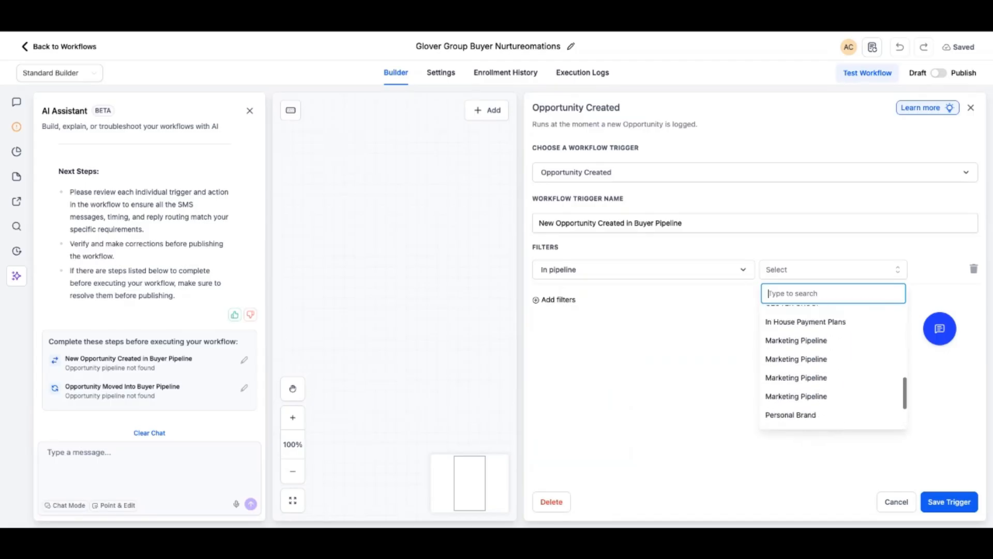
left_click(794, 368)
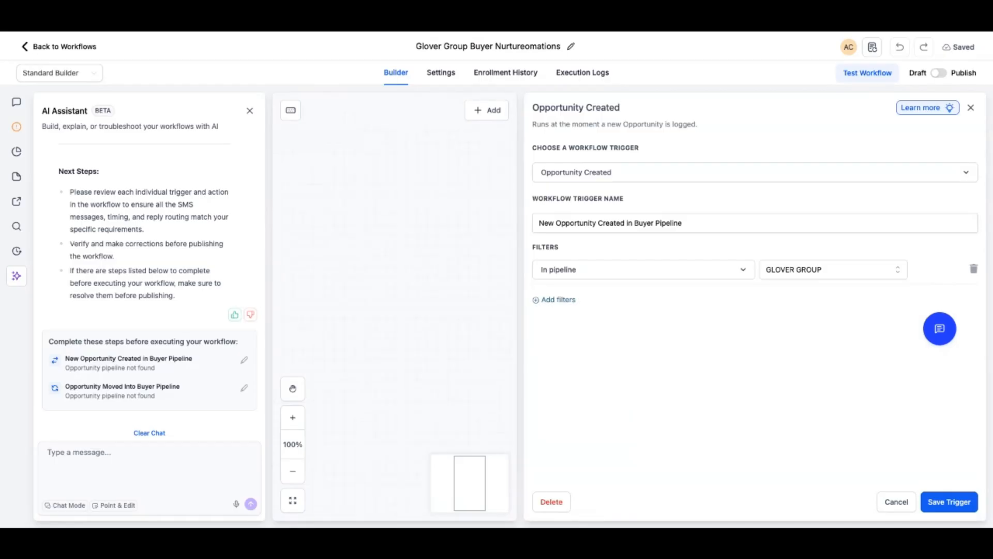
left_click(949, 502)
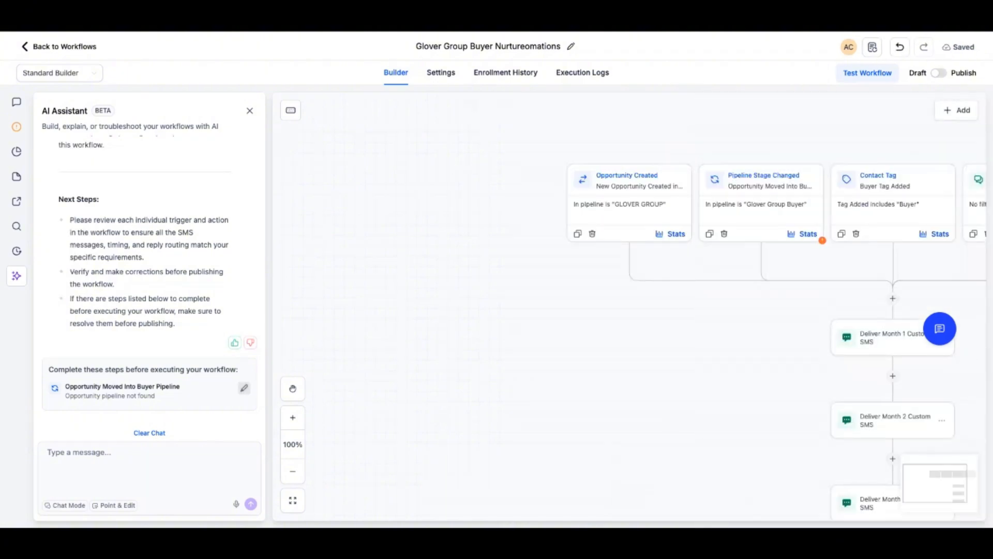
Set the In pipeline filter of the Pipeline Stage Changed trigger to GLOVER GROUP
left_click(243, 388)
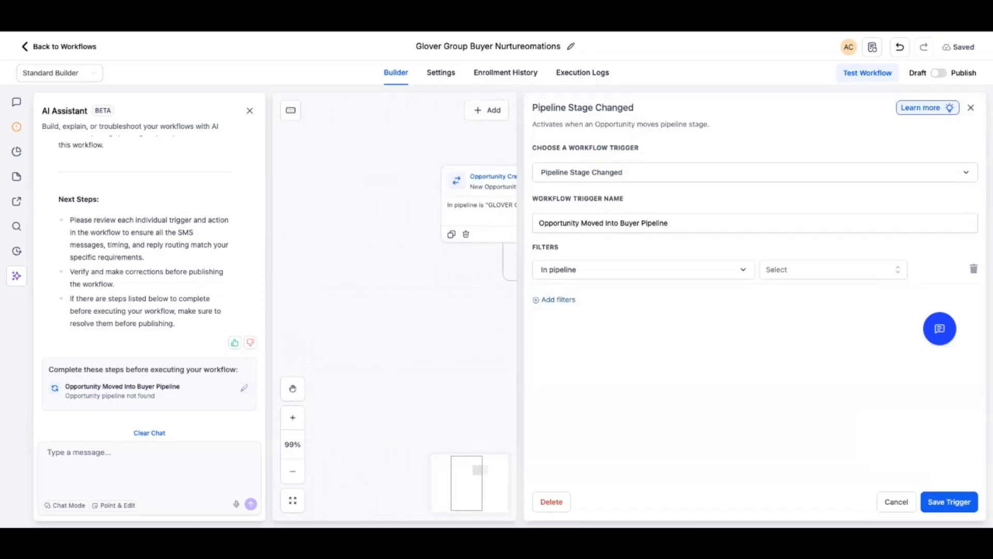
left_click(833, 270)
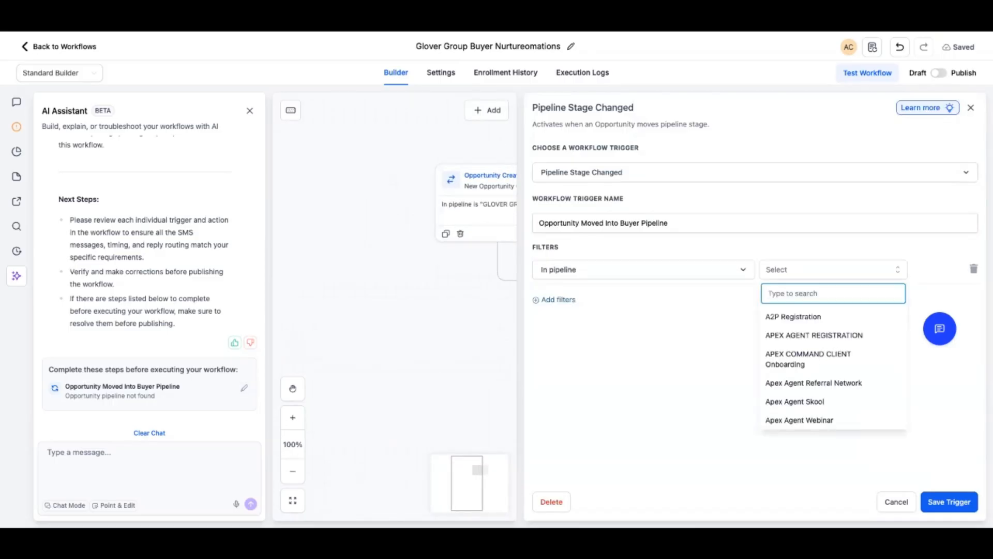
scroll(808, 357, "down", 4)
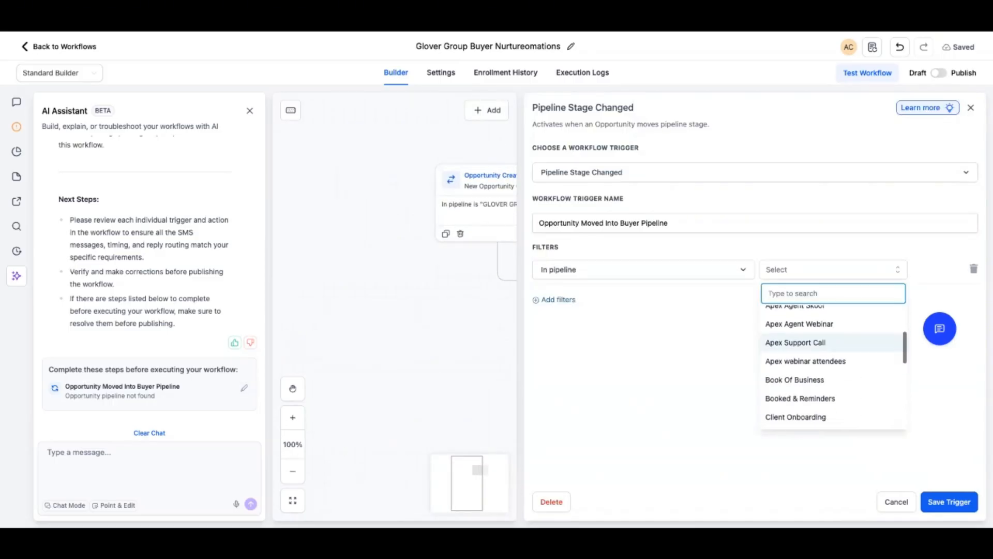
type("glo")
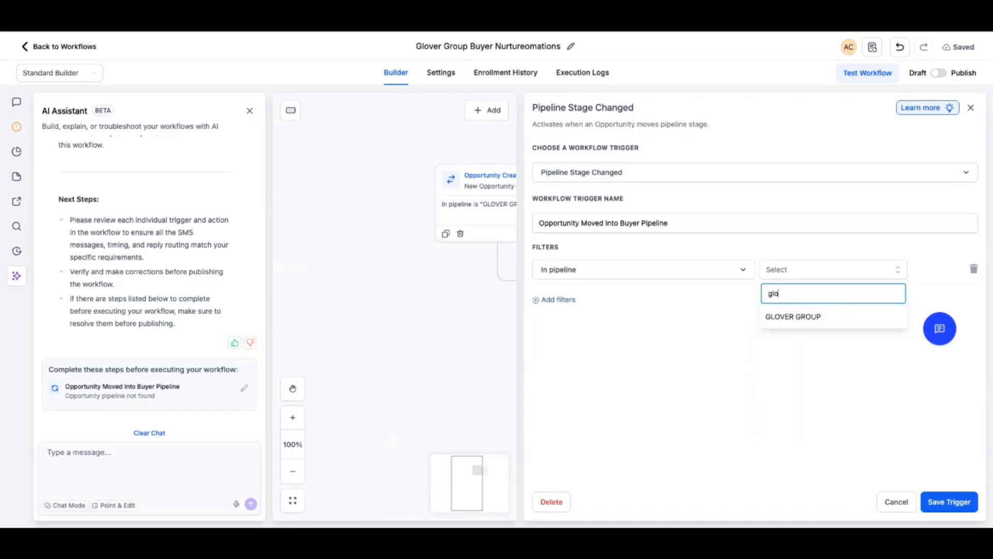
left_click(807, 316)
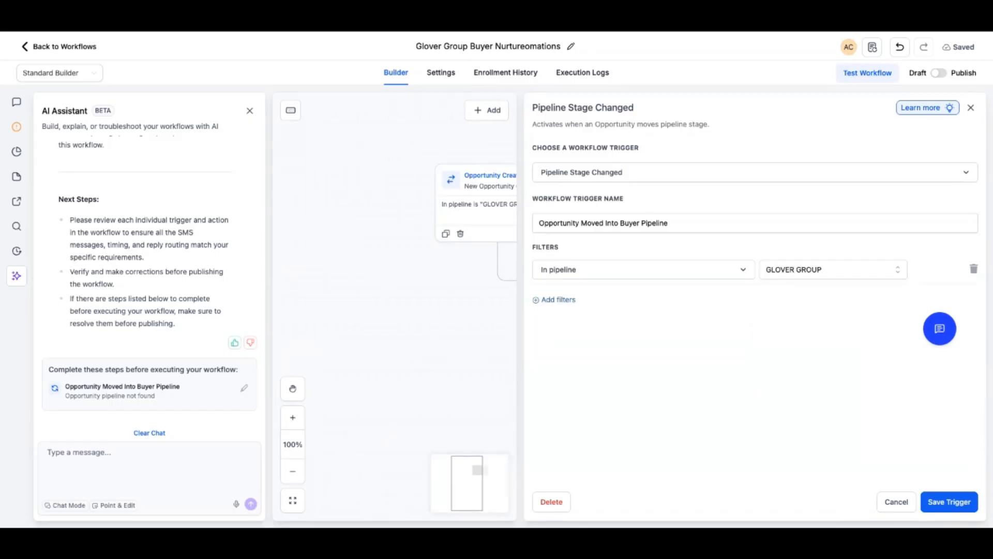
Add a Pipeline stage filter set to Buyer to the Pipeline Stage Changed trigger and save the trigger
left_click(558, 299)
left_click(560, 300)
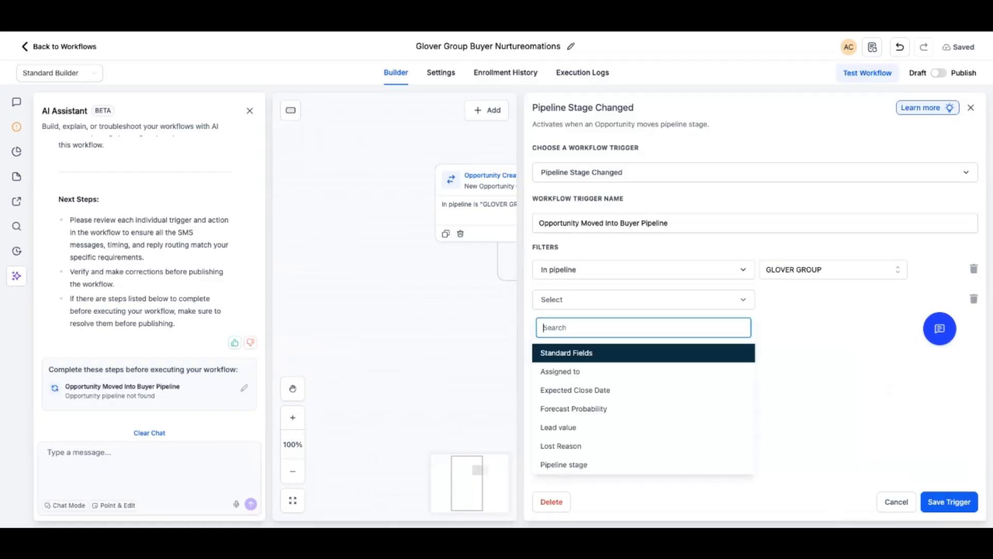
type("sta")
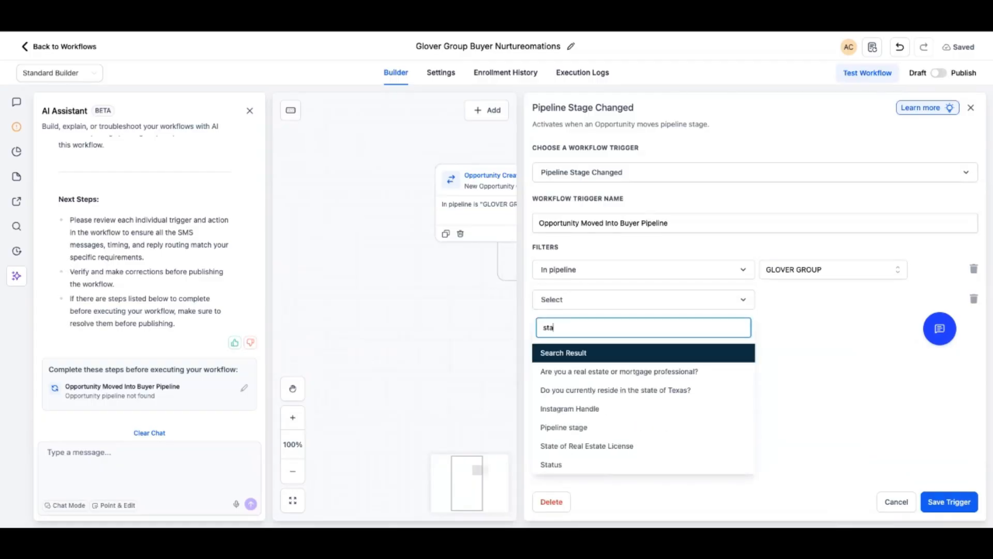
left_click(564, 427)
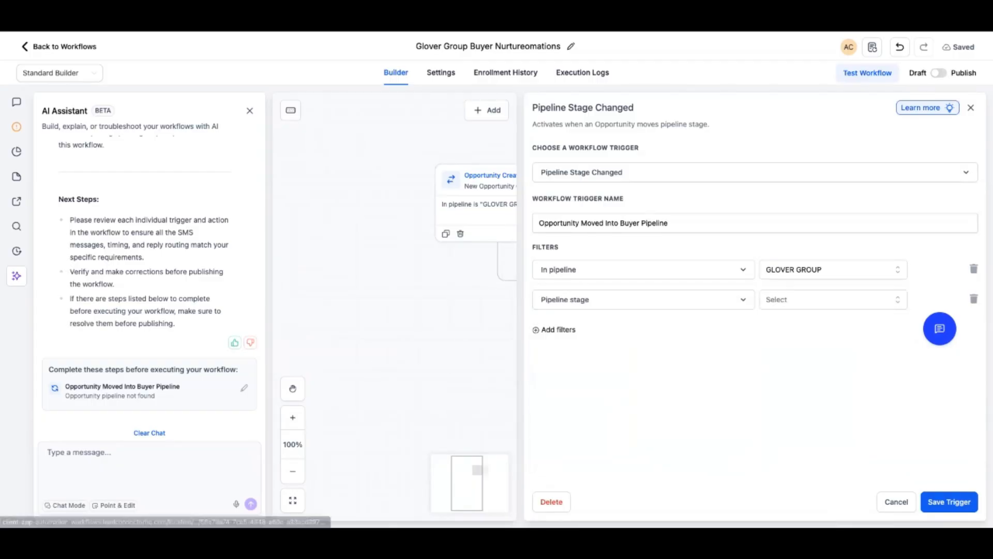
left_click(807, 300)
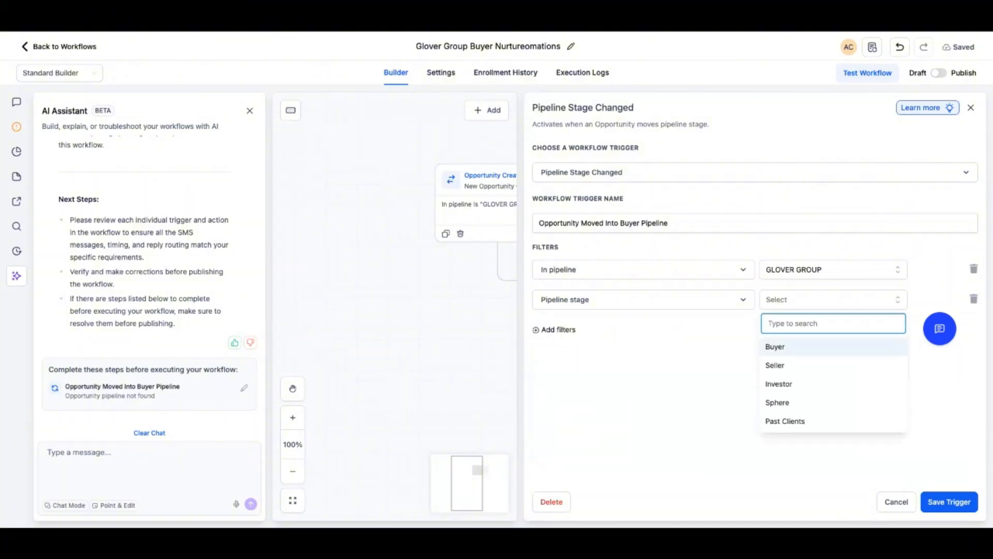
left_click(787, 346)
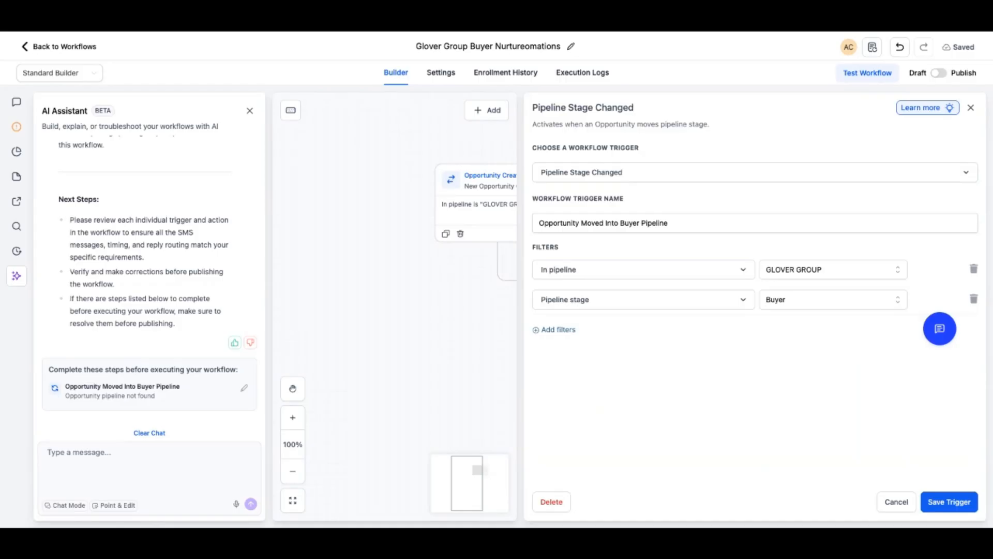
left_click(949, 502)
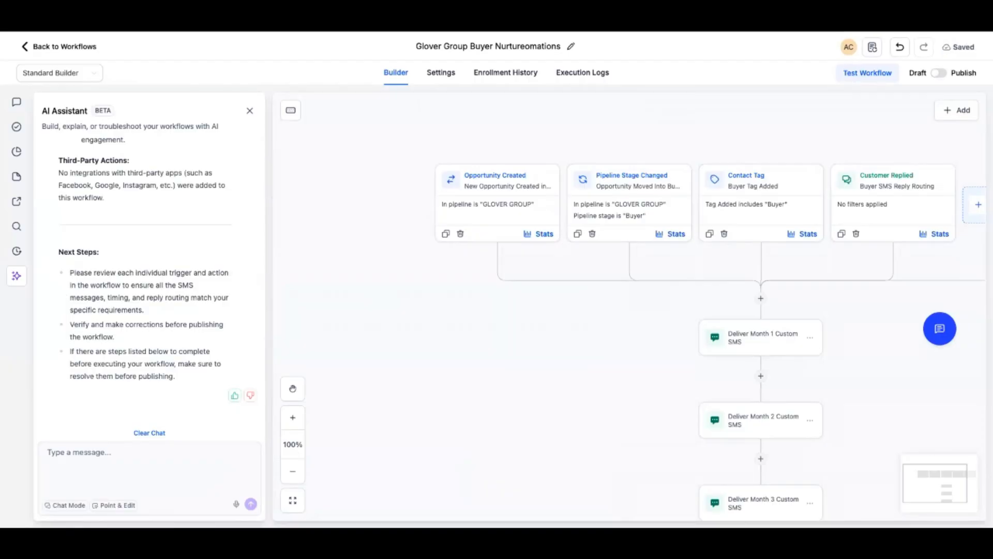
Add a Pipeline stage filter set to Buyer to the Opportunity Created trigger and save the trigger
left_click(497, 197)
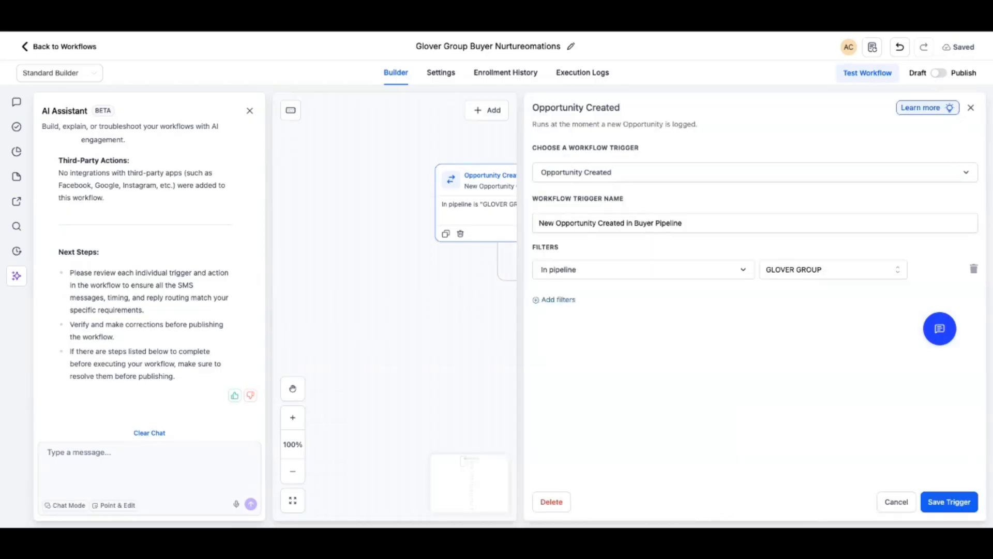
left_click(557, 300)
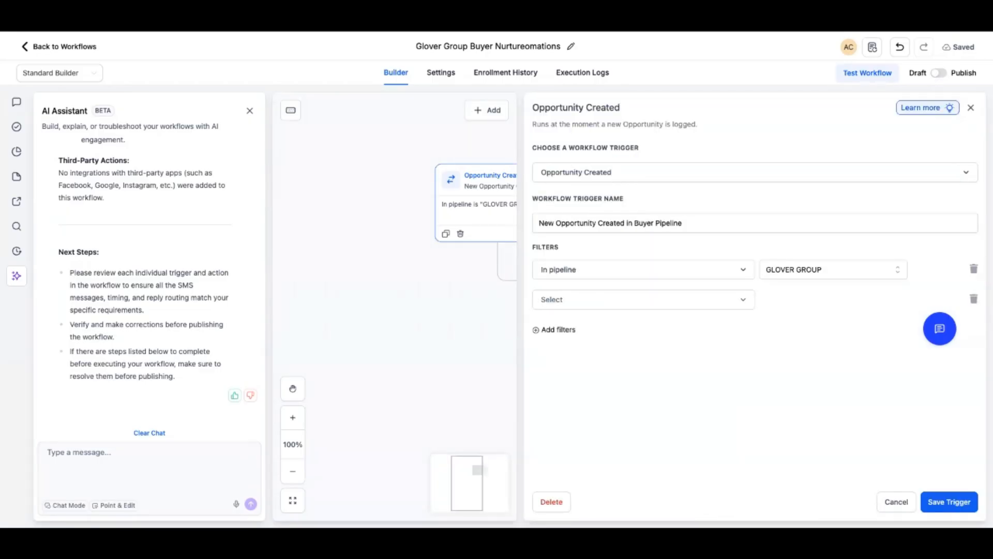
left_click(569, 300)
left_click(574, 328)
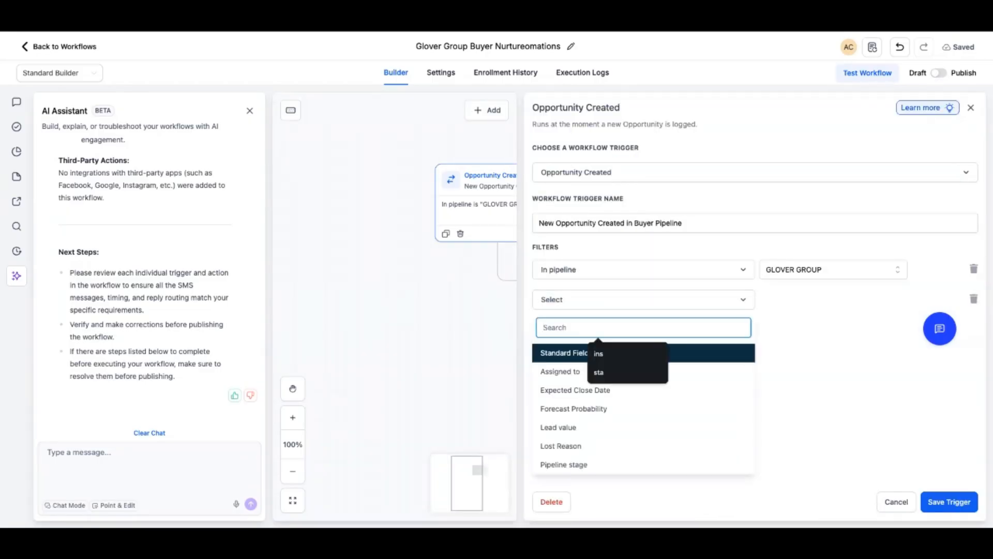
type("stage")
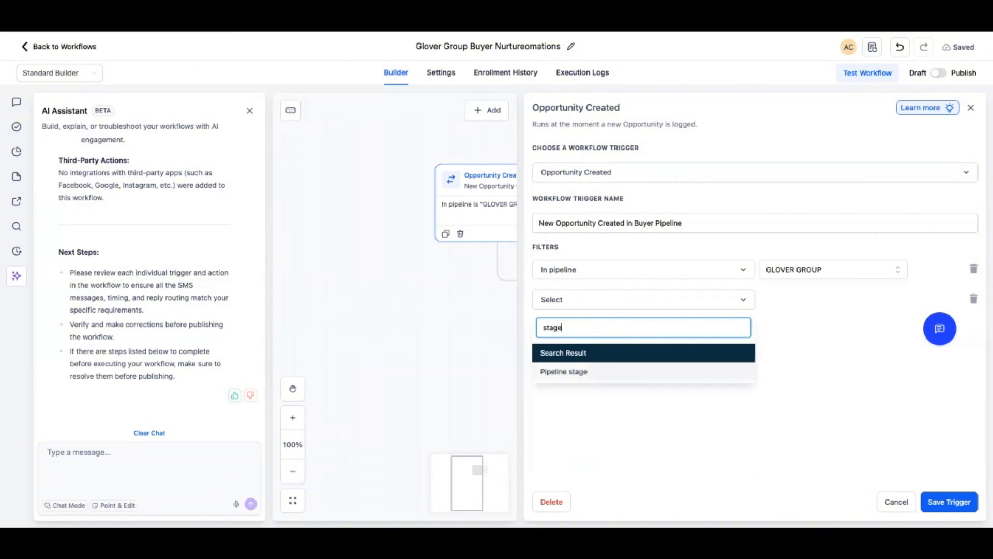
left_click(564, 371)
left_click(828, 299)
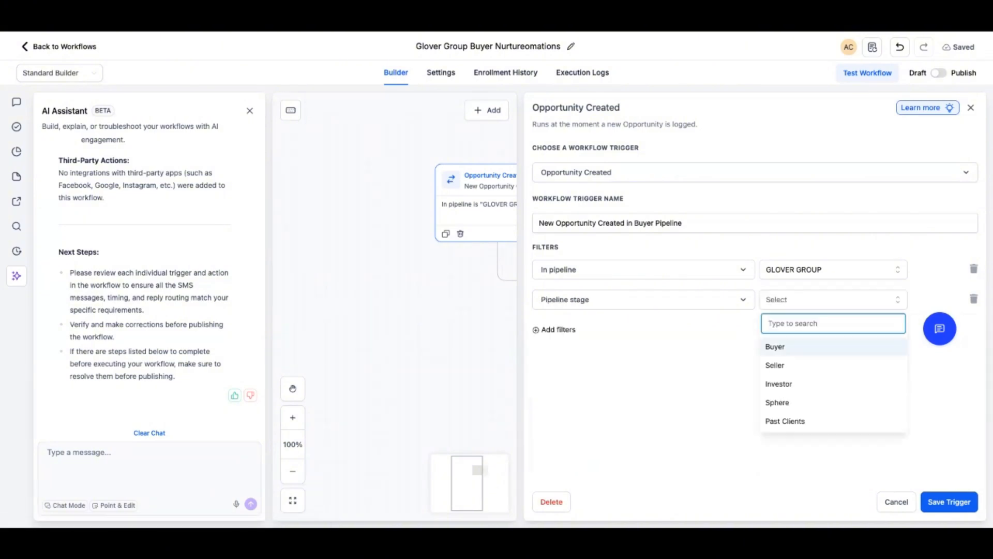
left_click(775, 347)
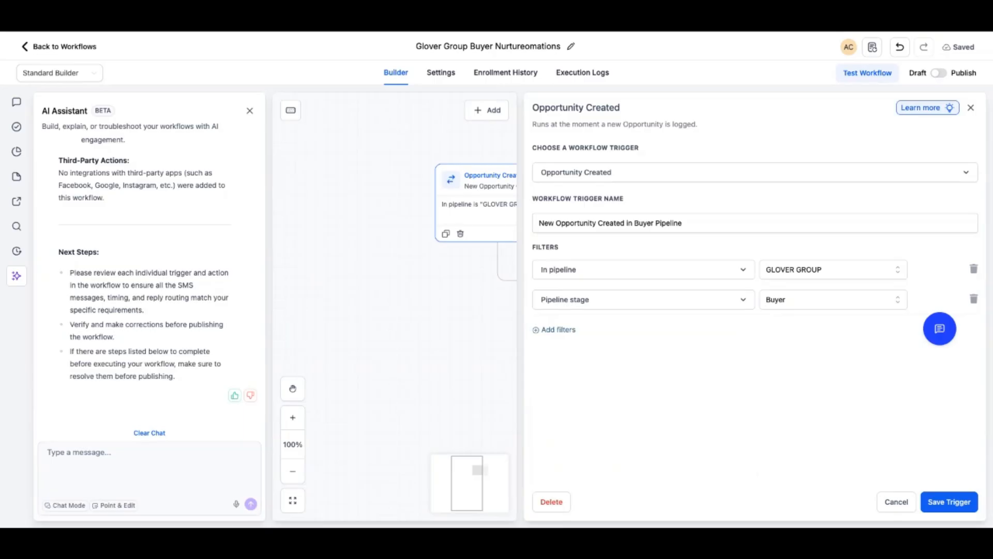
left_click(949, 502)
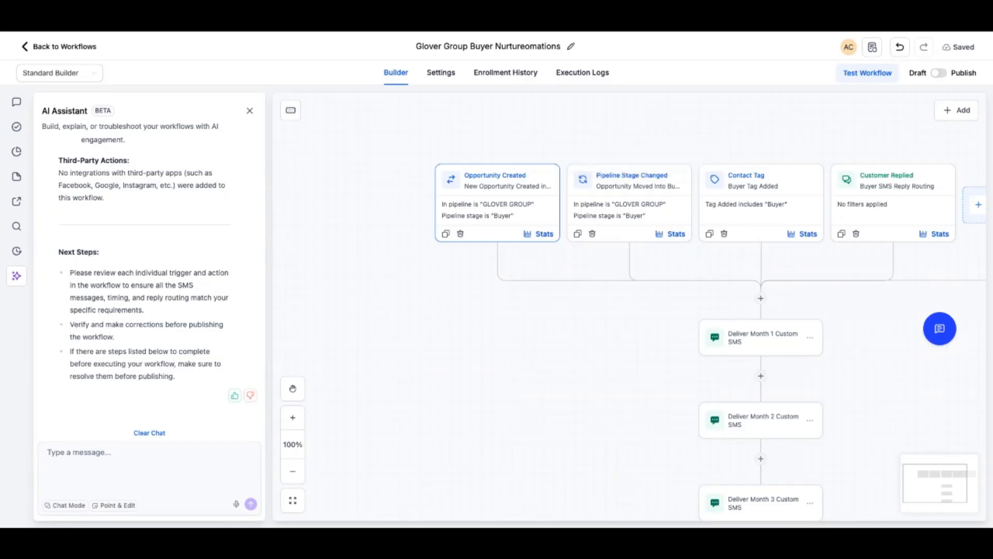
Leave the workflow and start a new opportunity pipeline named Buyers
scroll(761, 310, "down", 10)
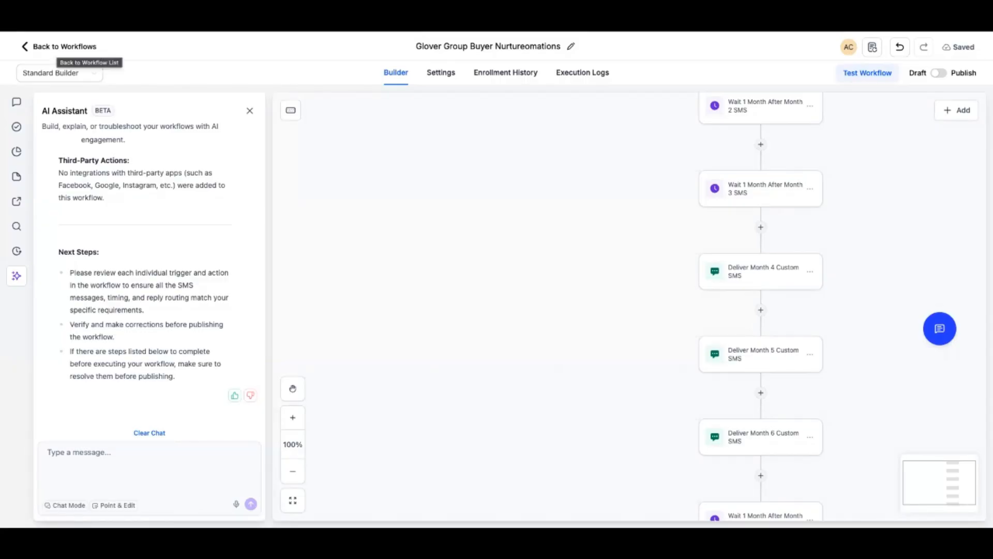
left_click(62, 46)
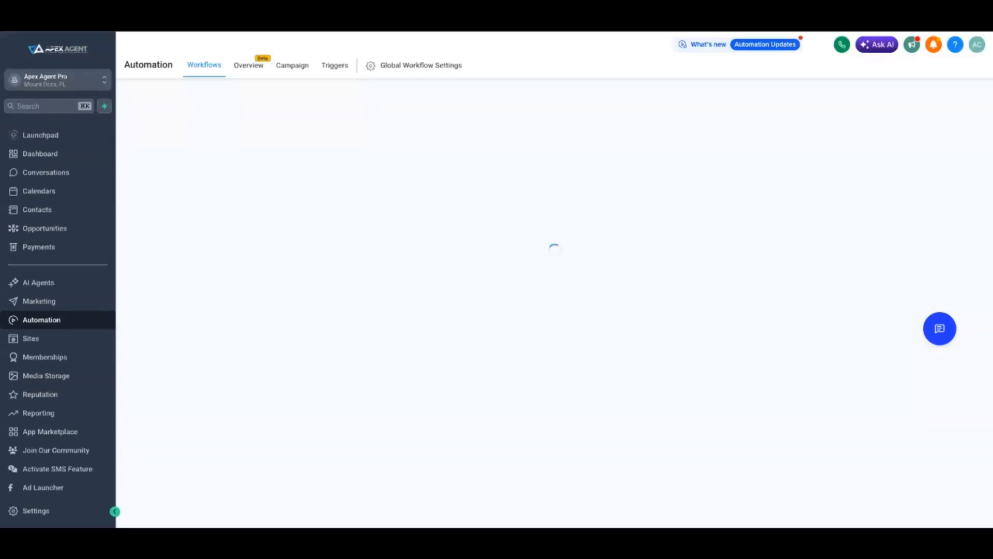
left_click(45, 228)
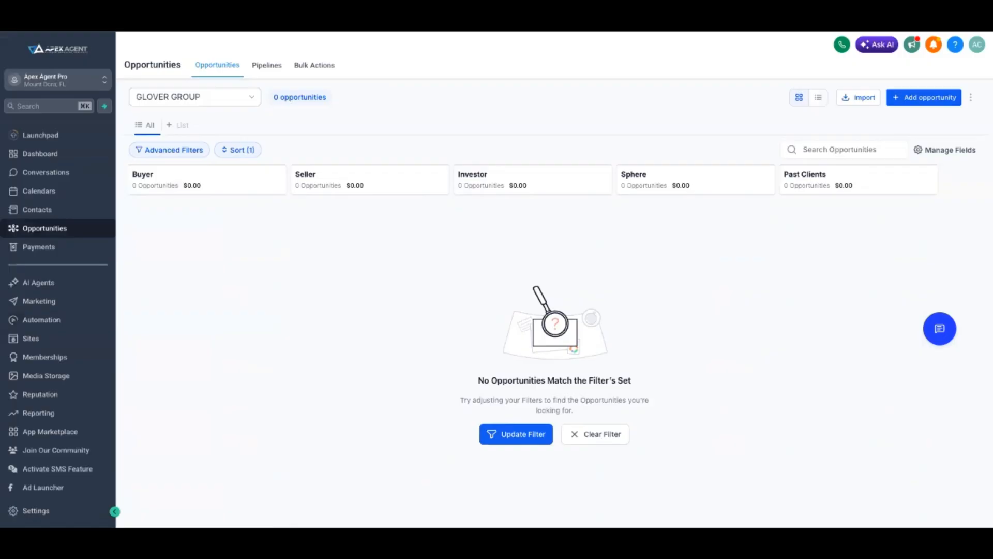
left_click(266, 66)
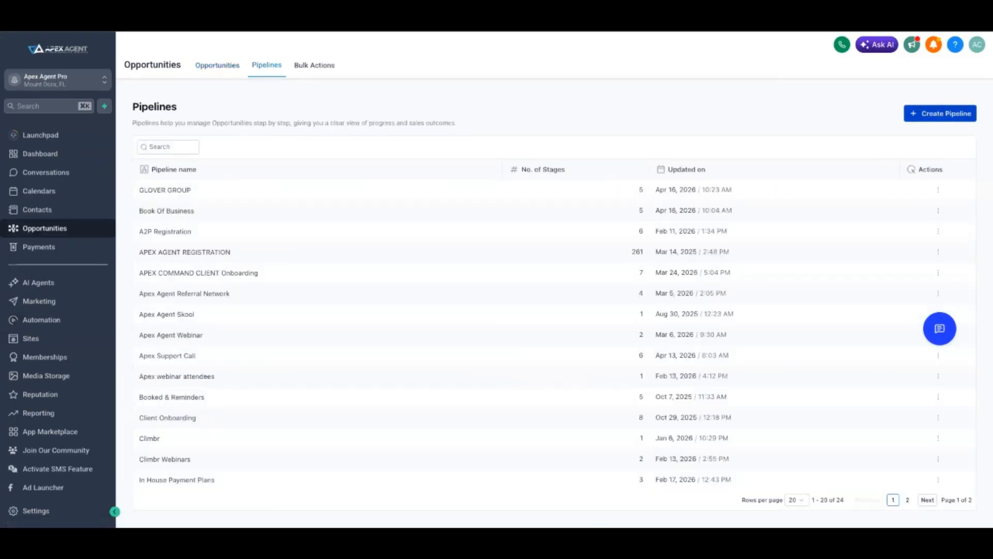
left_click(940, 113)
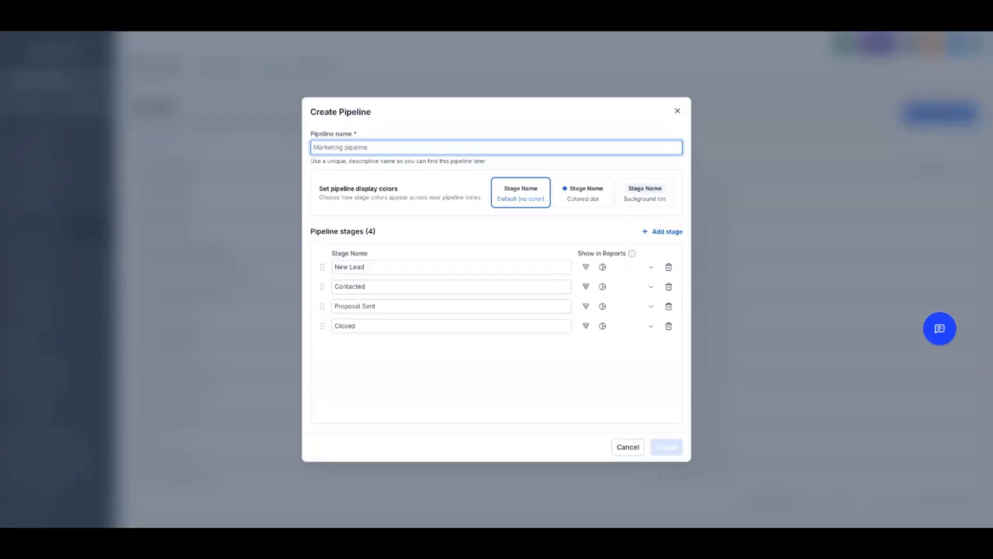
type("Buyers")
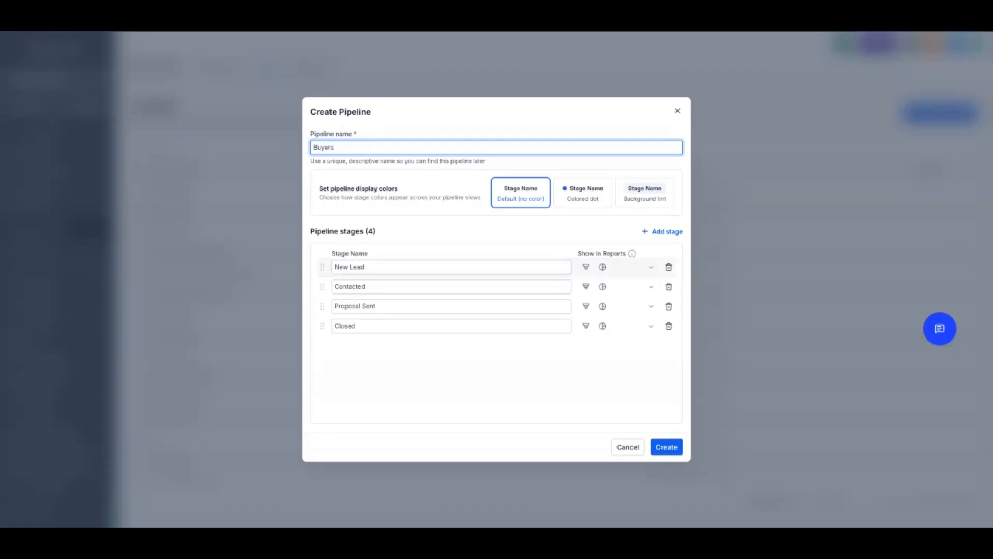
key("Tab")
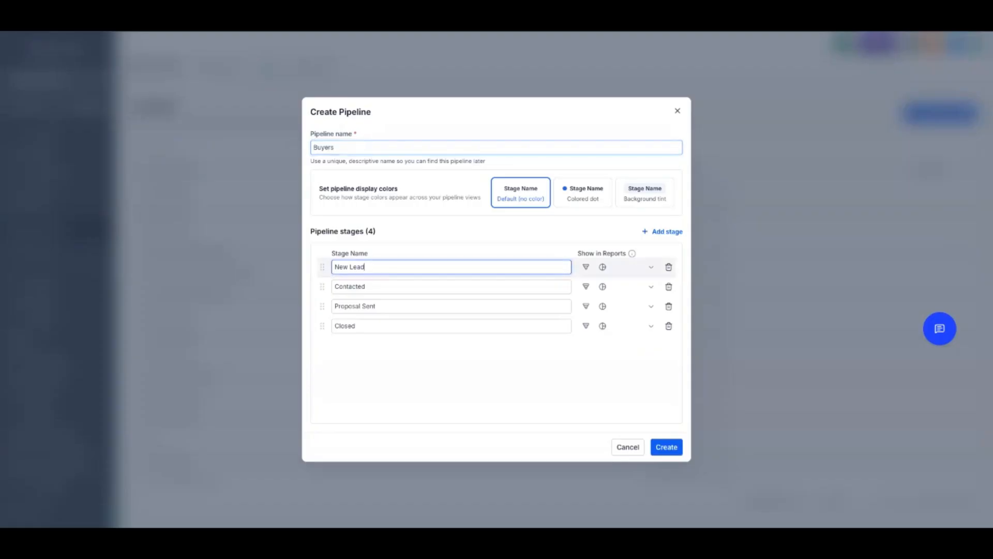
Name the four pipeline stages 100K, 200K, 500K and MILI, and create the pipeline
type("100")
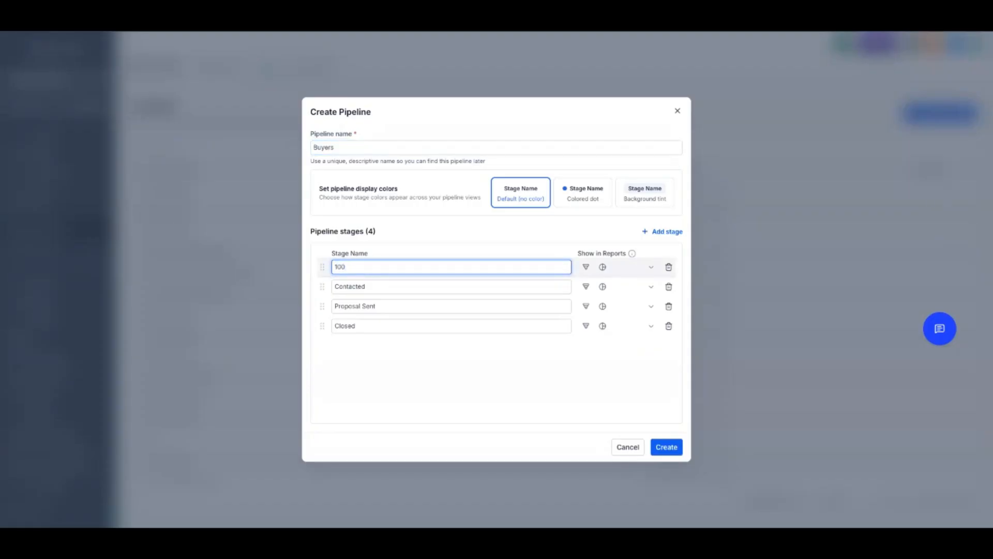
type("K")
key("Tab")
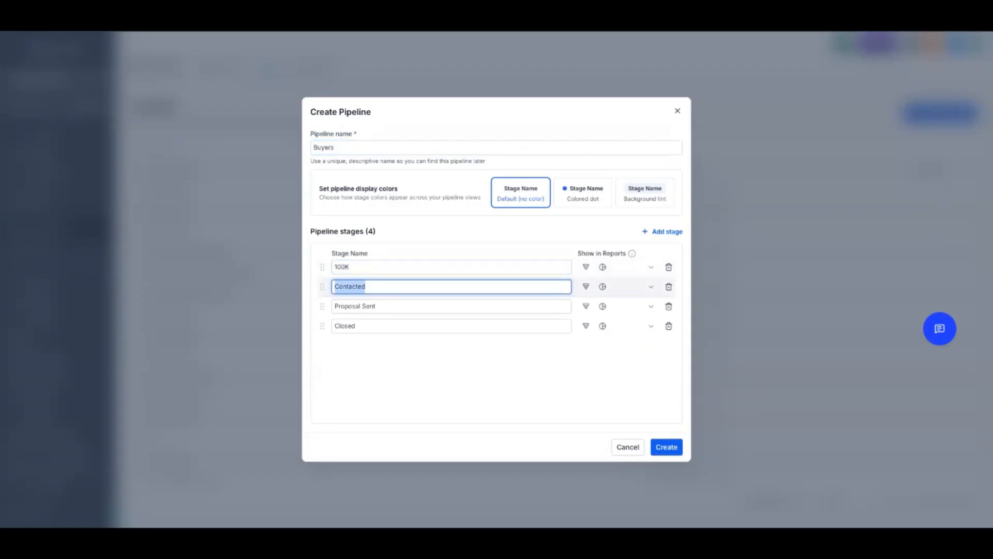
type("200K")
key("Tab")
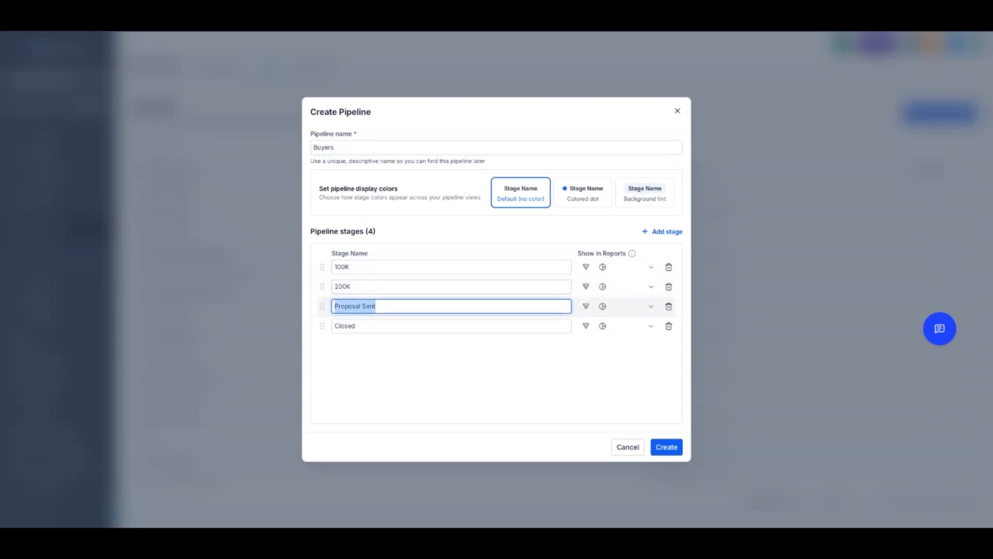
type("500K")
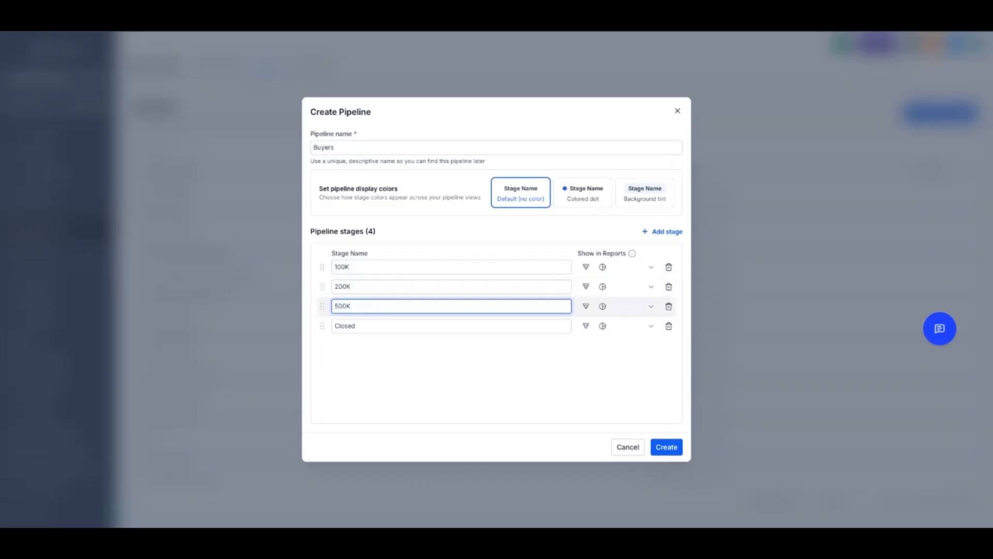
key("Tab")
type("100")
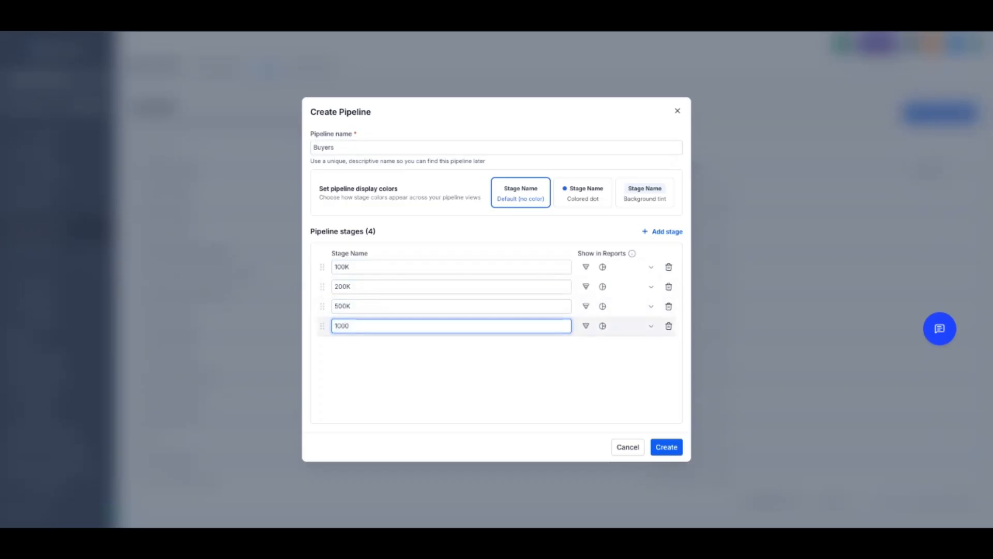
key("BackSpace")
type("MILI")
left_click(666, 447)
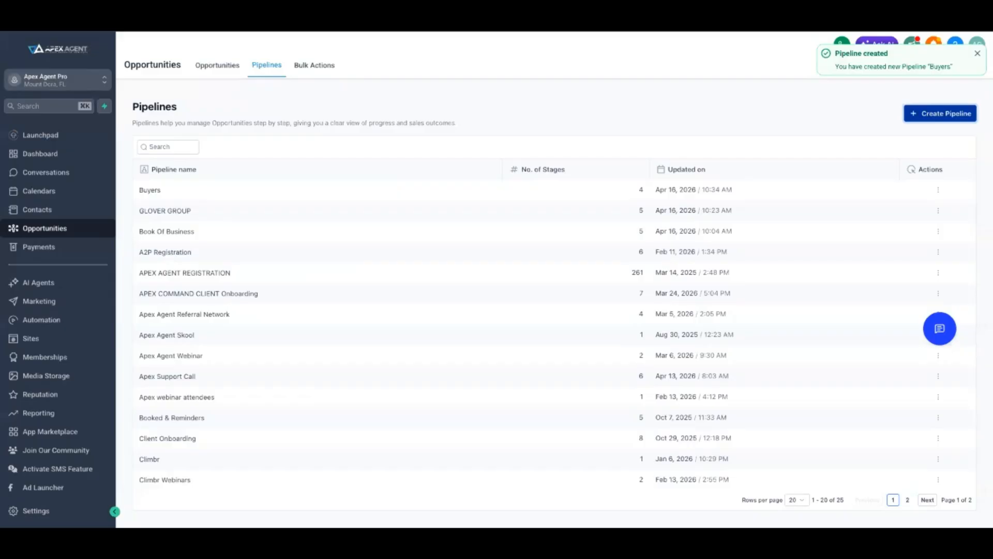
Display the opportunities board of the Buyers pipeline to check its stages, and return to the workflow list
left_click(217, 65)
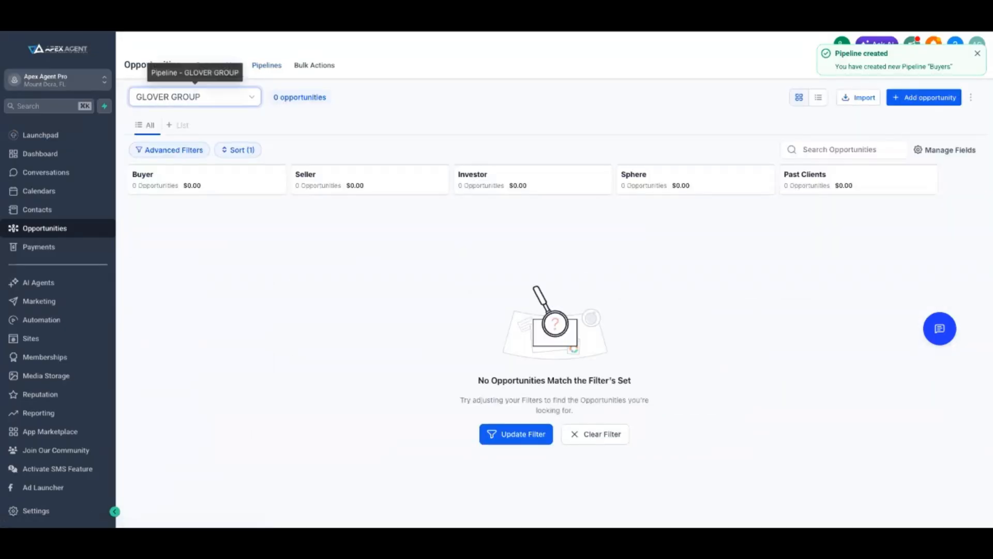
left_click(195, 97)
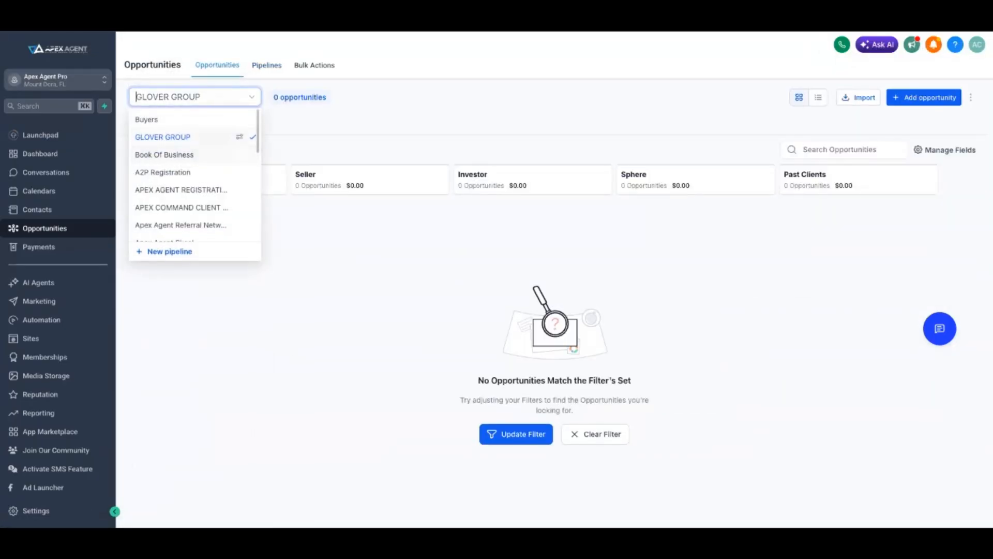
key("Escape")
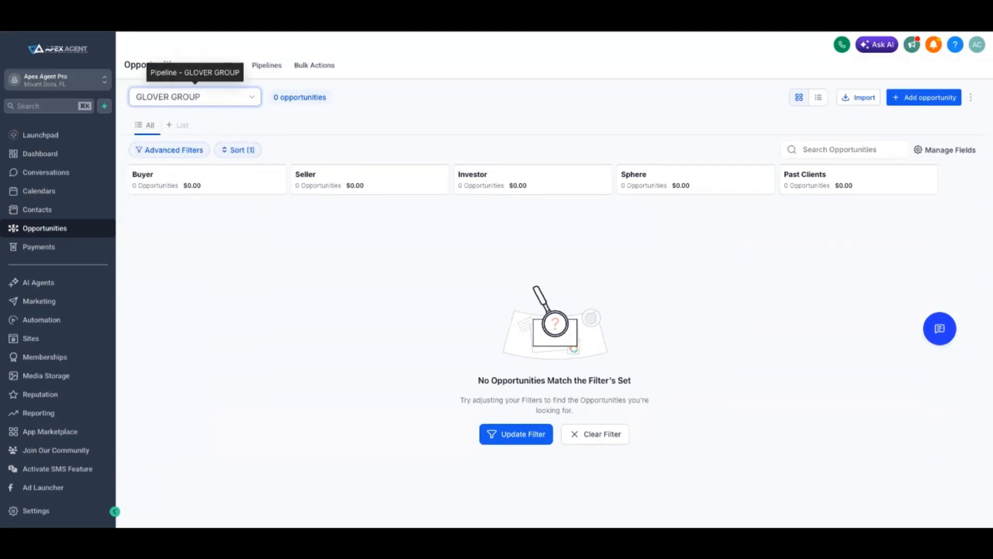
left_click(266, 65)
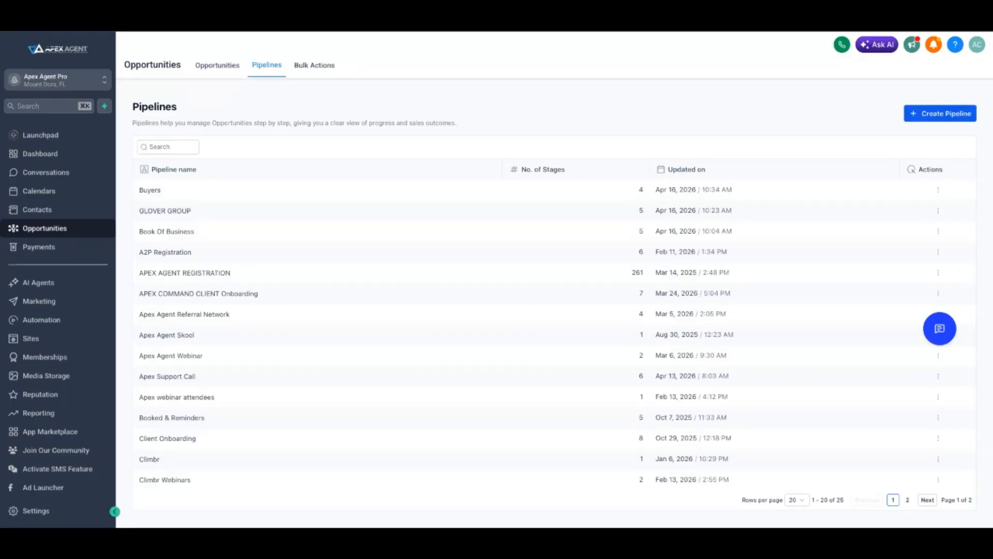
left_click(218, 65)
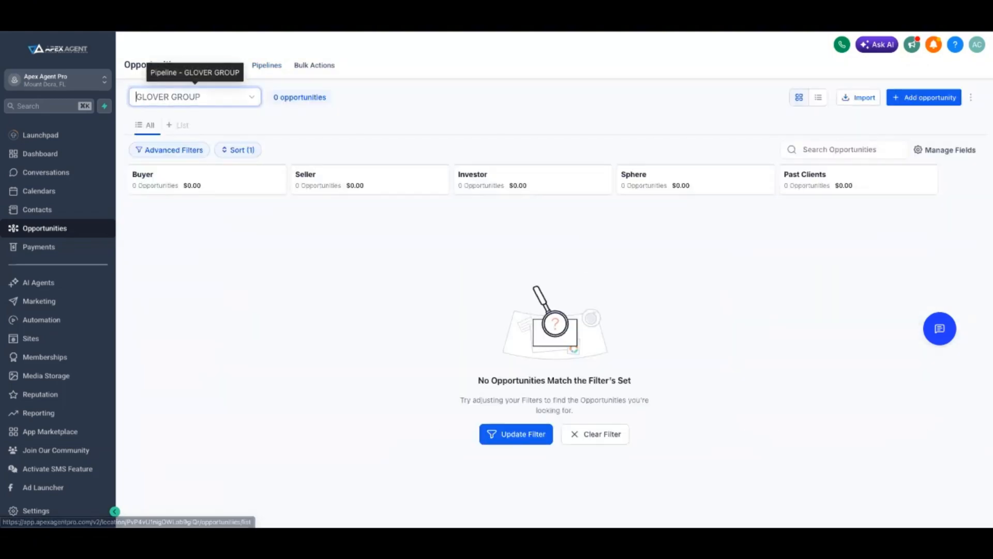
left_click(136, 97)
left_click(147, 120)
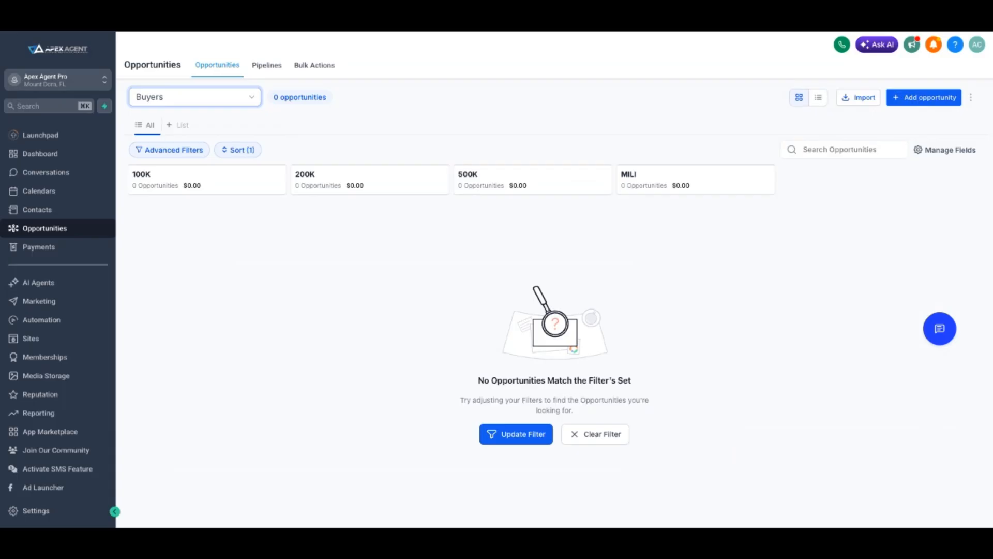
left_click(42, 320)
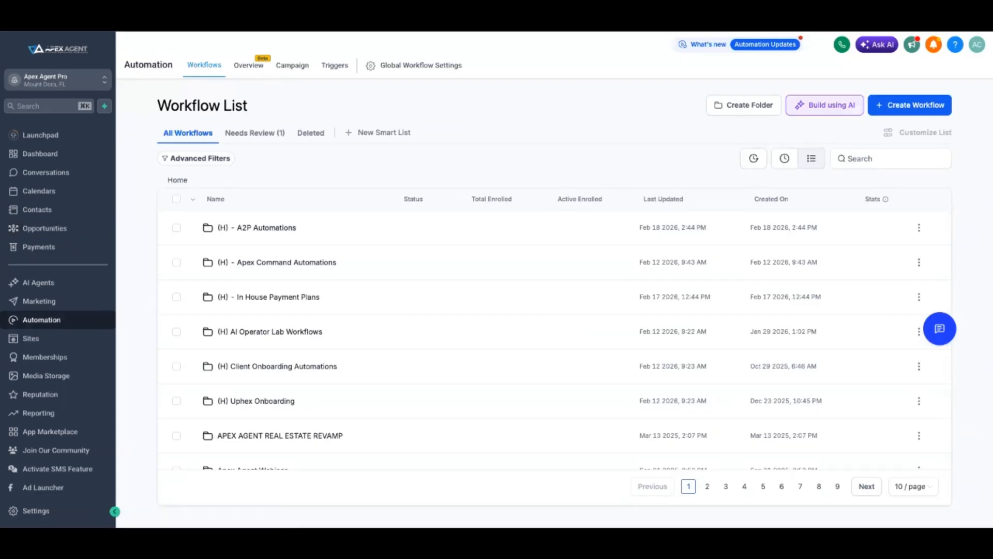
left_click(744, 105)
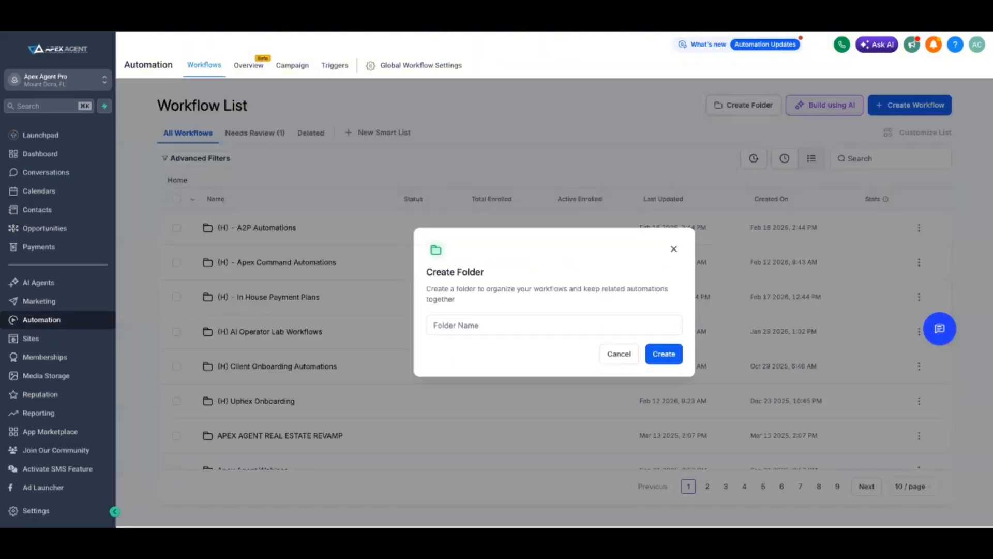
left_click(554, 324)
type("Buyer")
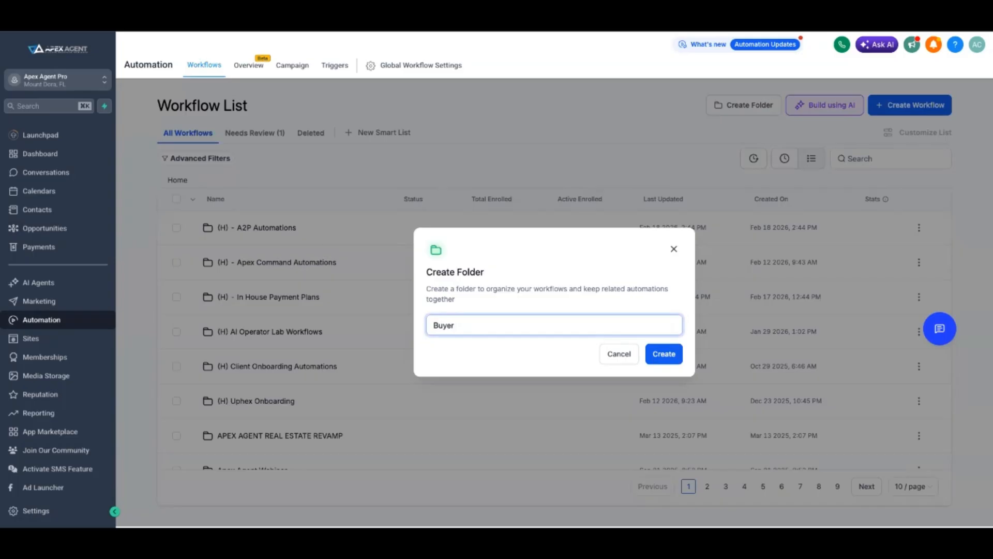
key("Return")
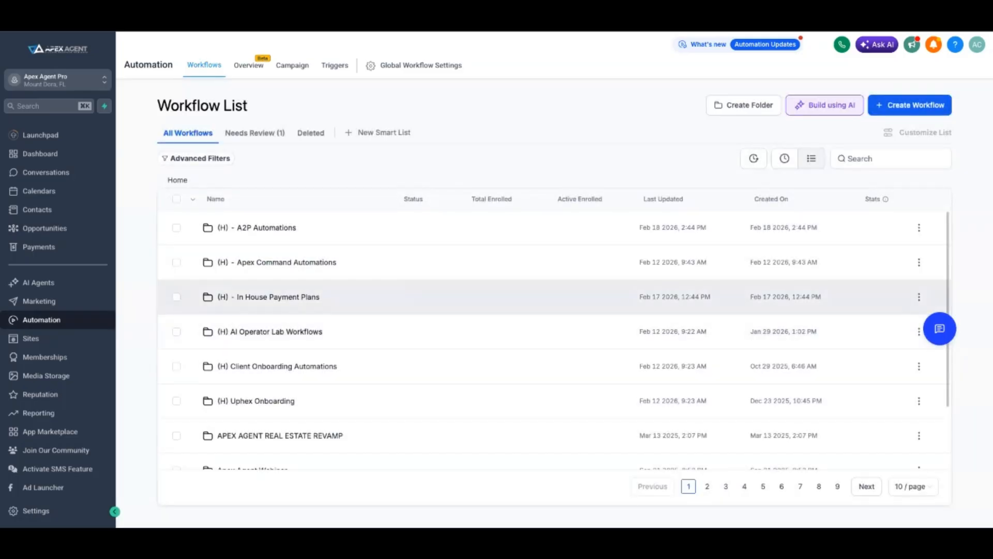
Ask the workflow AI to build year-long text and email follow-up for buyers with a $100,000 budget, tied to the buyer pipeline's 100K stage
type("After sending a proposal, wait 24 hours then send SMS follow-u")
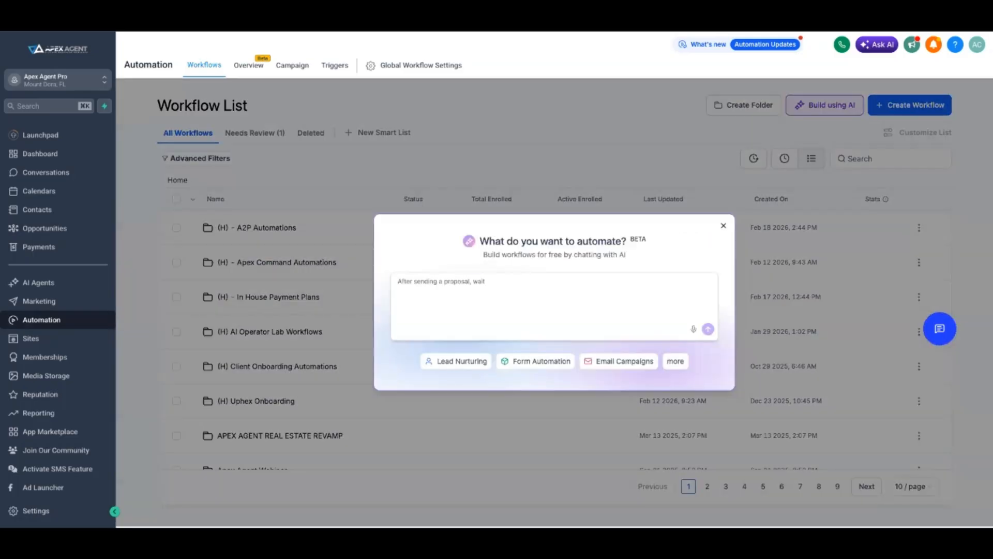
type("p, wait 2 more days for email follow-up, create a call task after 3 day")
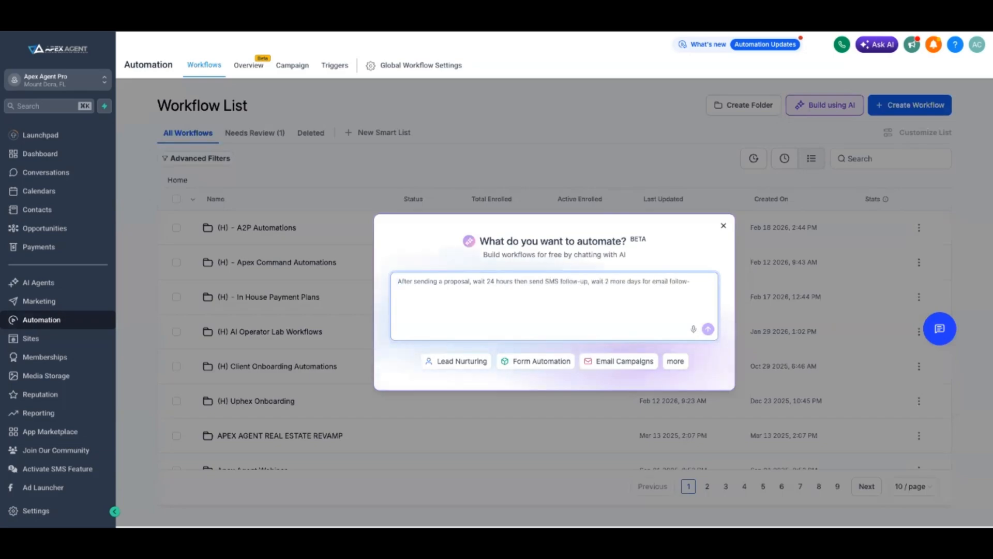
type("s, and move to cold stage if no response in 7 da")
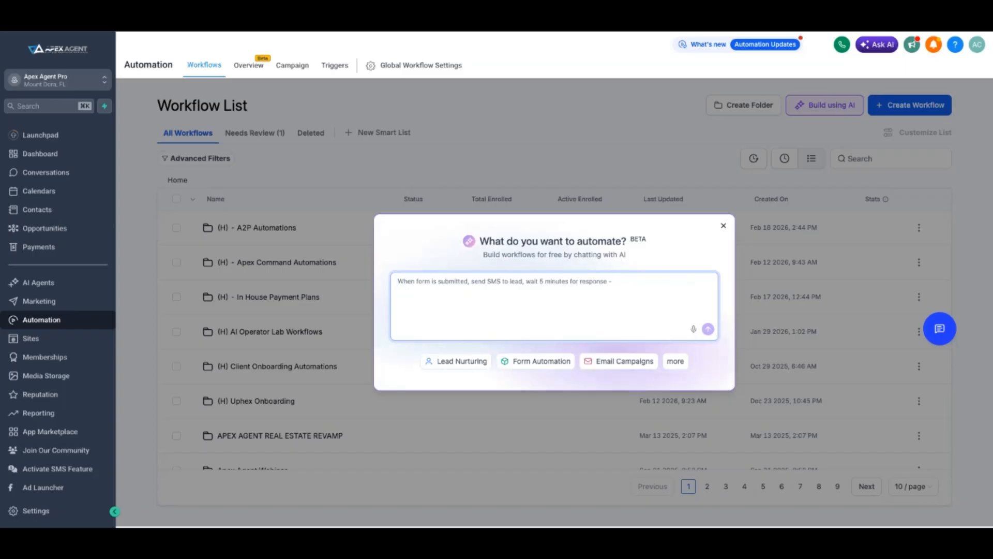
type("I want to create an automation for all of my buyers who have a budget of $100,000. It is going to follow up with them for over a year. It is going to talk about the potential pain points they may be discovering, ask them questions, and really dive deep to try to get them to purchase a home within the next year. I want these automations to be both text and email. Can you please create these for me?")
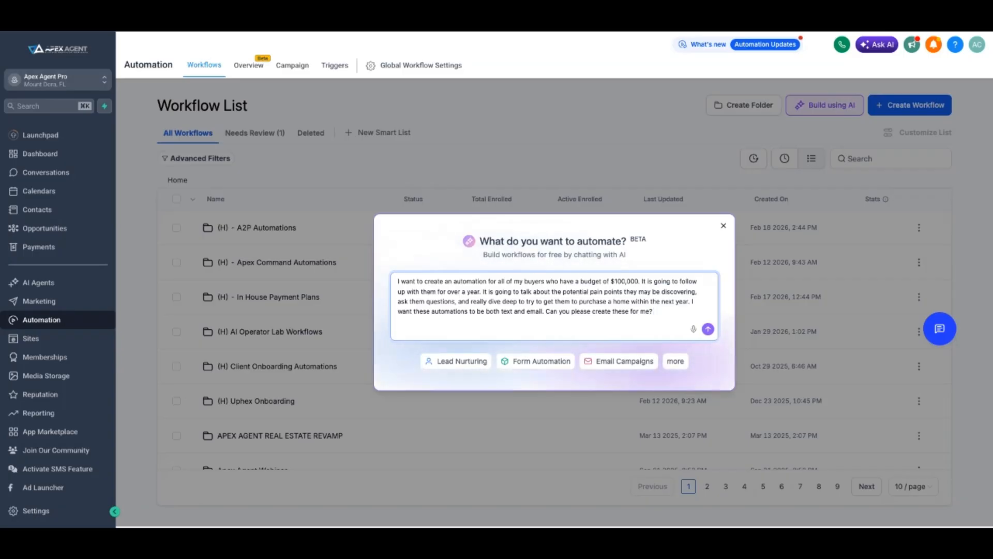
type("By the way, these automations are going to be built and land in my buyer pipeline in the stage 100K.")
key("Return")
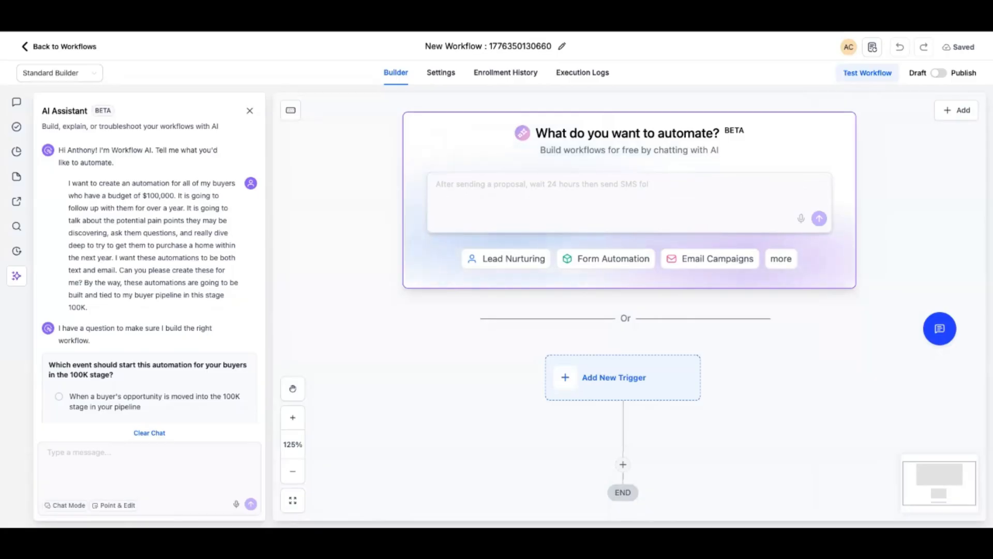
Answer the AI's question about the starting event with a custom reply: when a buyer is created in the 100k stage
scroll(149, 339, "down", 2)
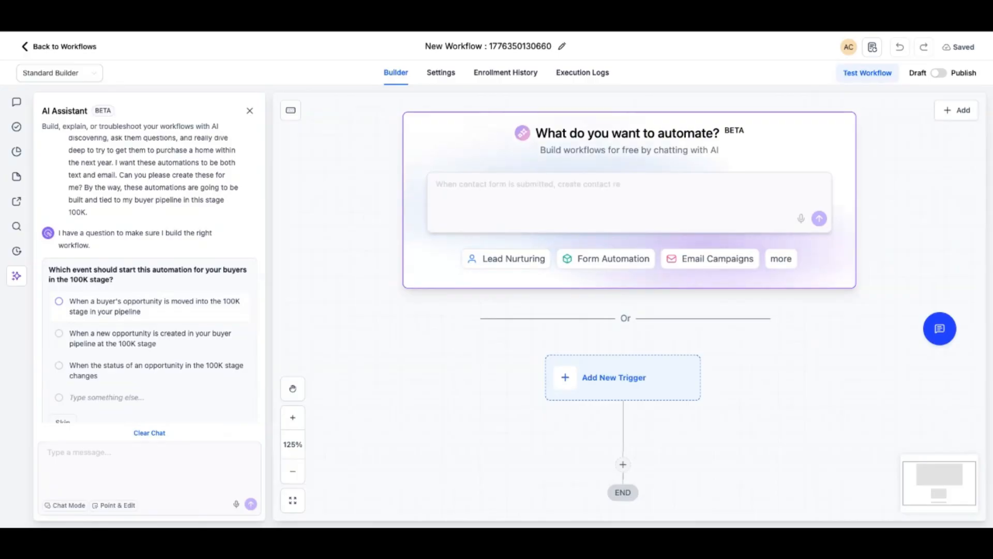
scroll(149, 311, "down", 1)
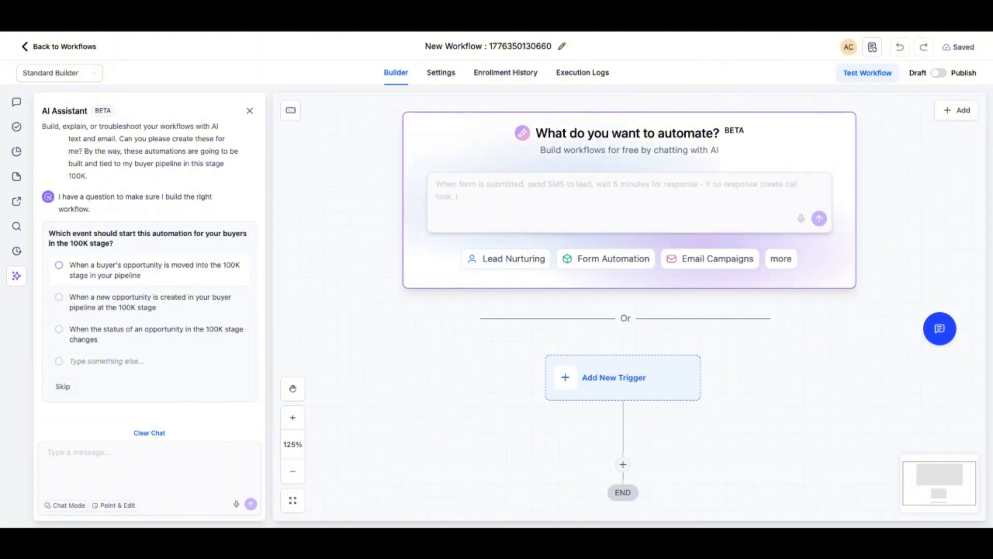
left_click(107, 362)
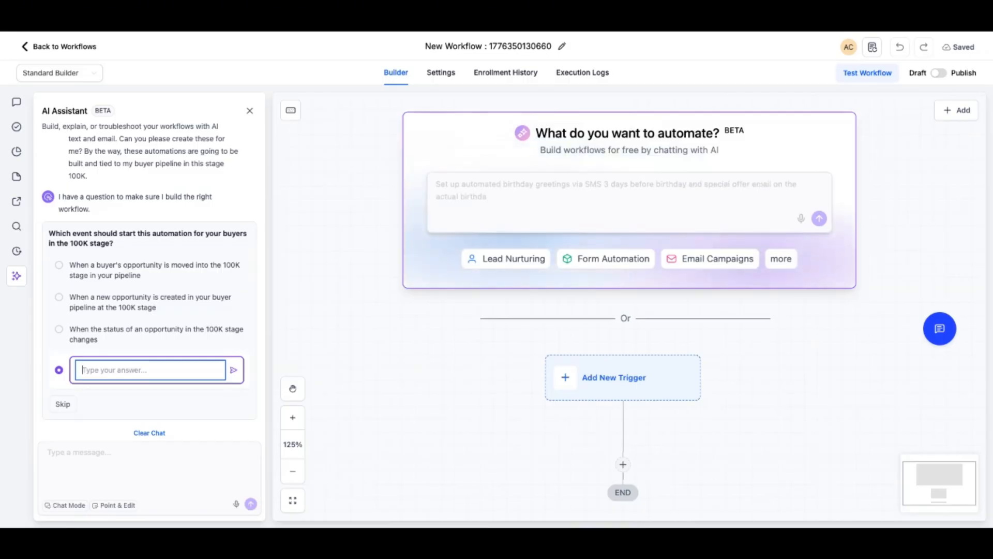
type("When a buyer is created in the 100k stage")
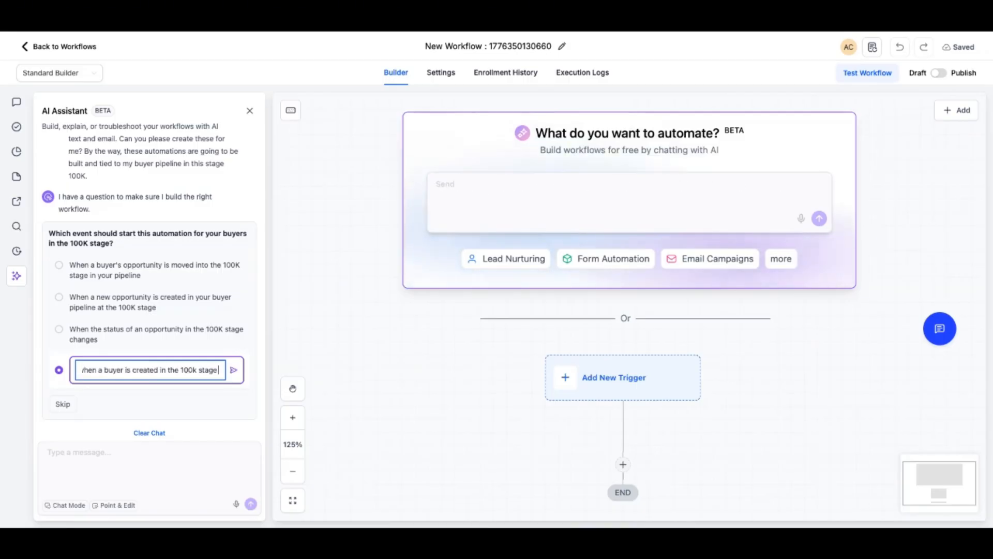
key("Return")
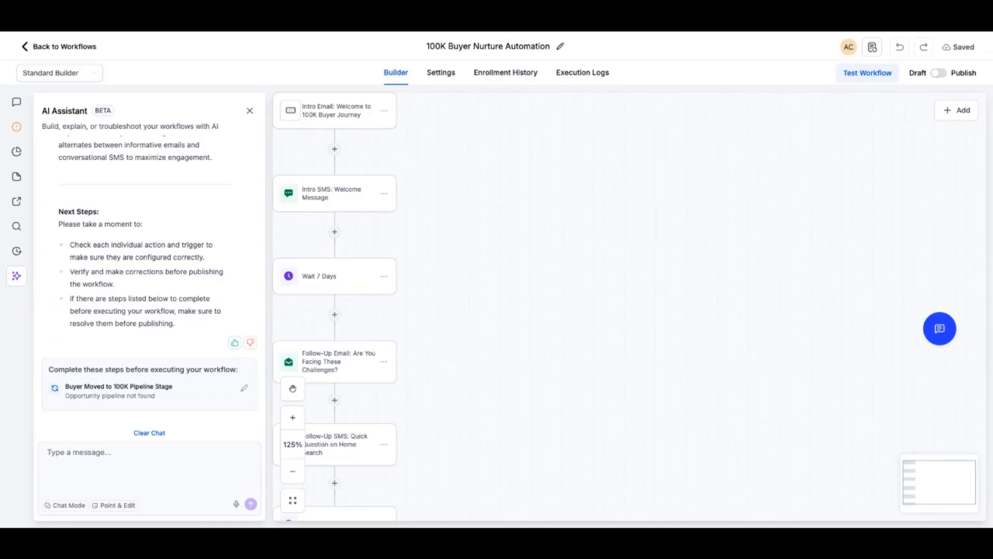
Look over the generated 100K Buyer Nurture Automation, from its triggers through the follow-up emails, texts and wait steps
scroll(380, 193, "left", 2)
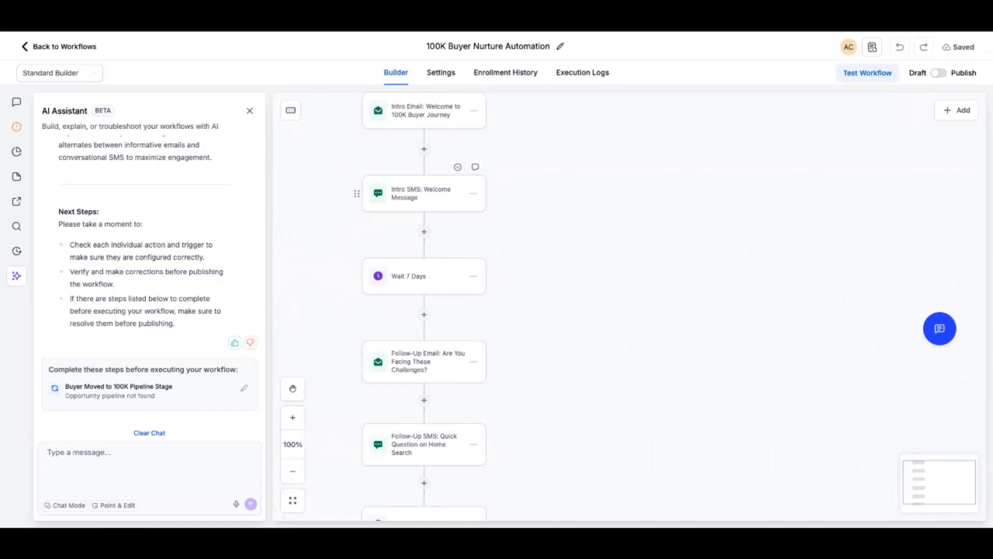
scroll(381, 194, "up", 3)
scroll(629, 307, "up", 1)
scroll(630, 307, "left", 2)
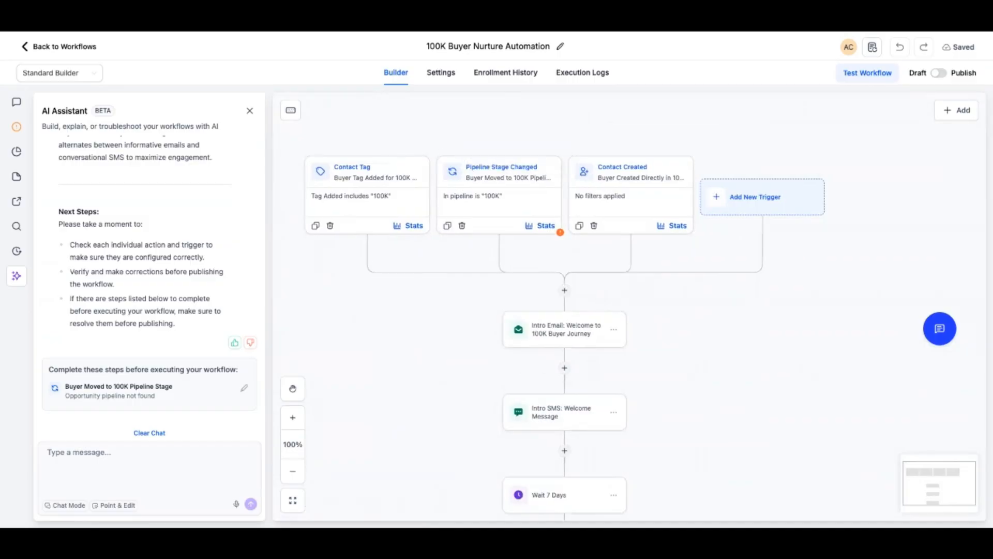
scroll(564, 310, "down", 4)
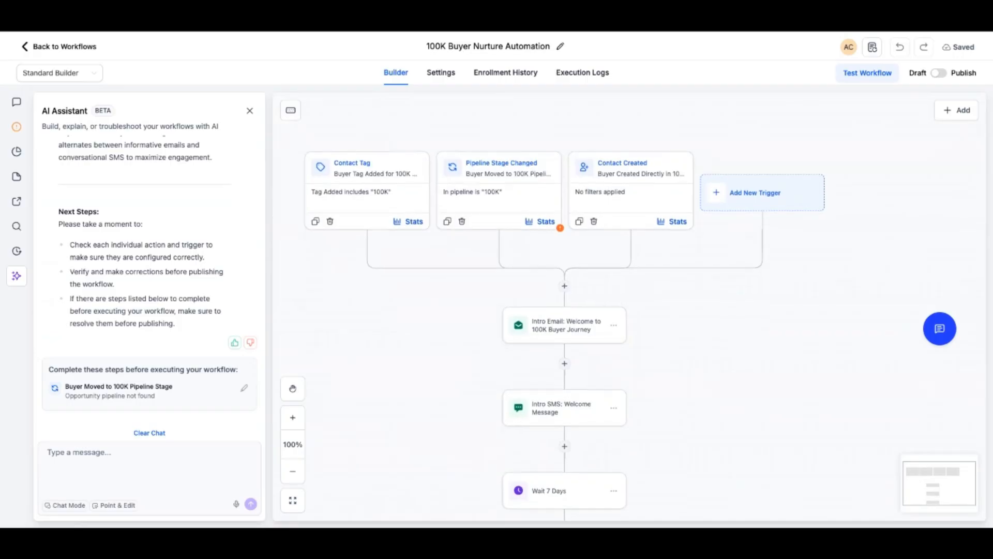
scroll(565, 310, "down", 5)
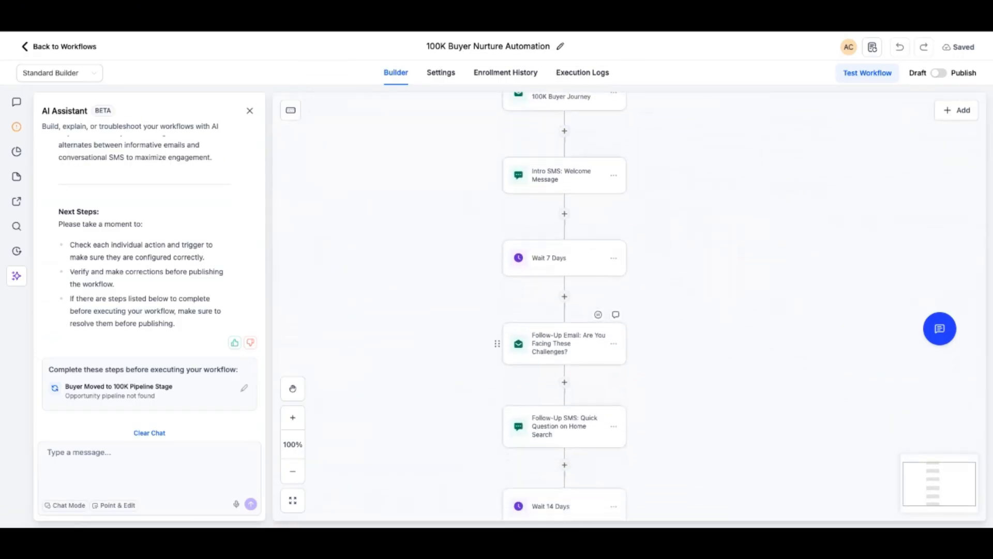
scroll(564, 336, "down", 5)
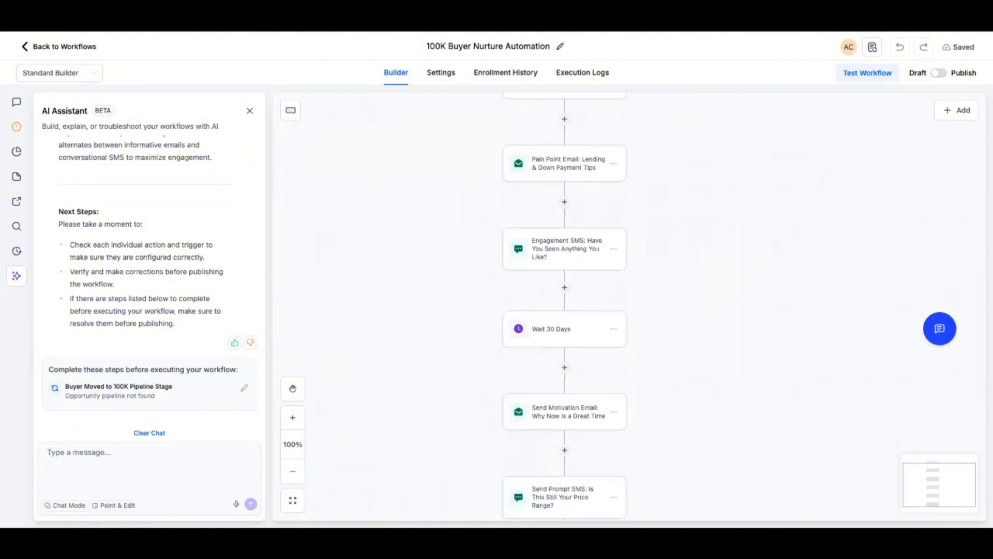
scroll(564, 292, "up", 3)
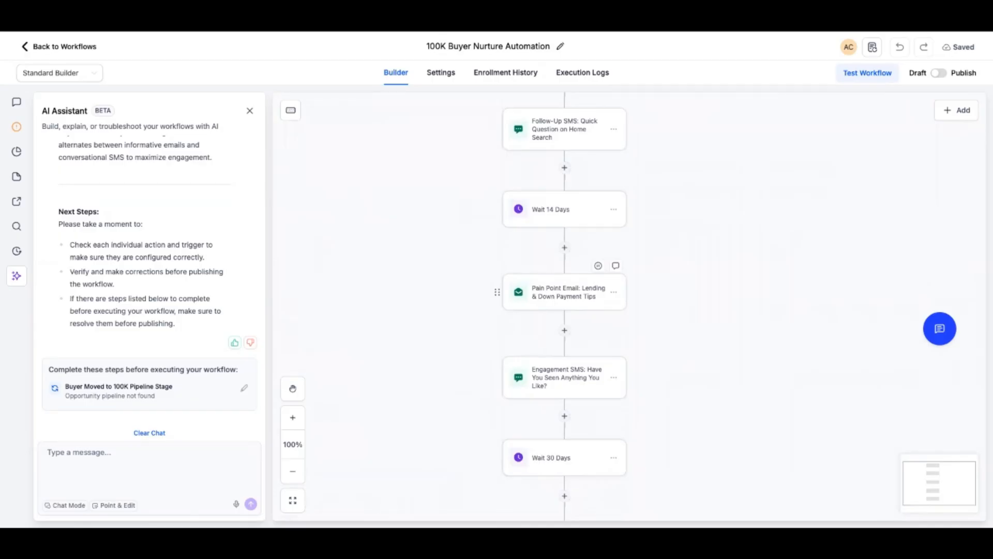
Review the message of the Pain Point Email on lending and down payment tips, and check its image embedding options
left_click(564, 291)
scroll(849, 311, "down", 5)
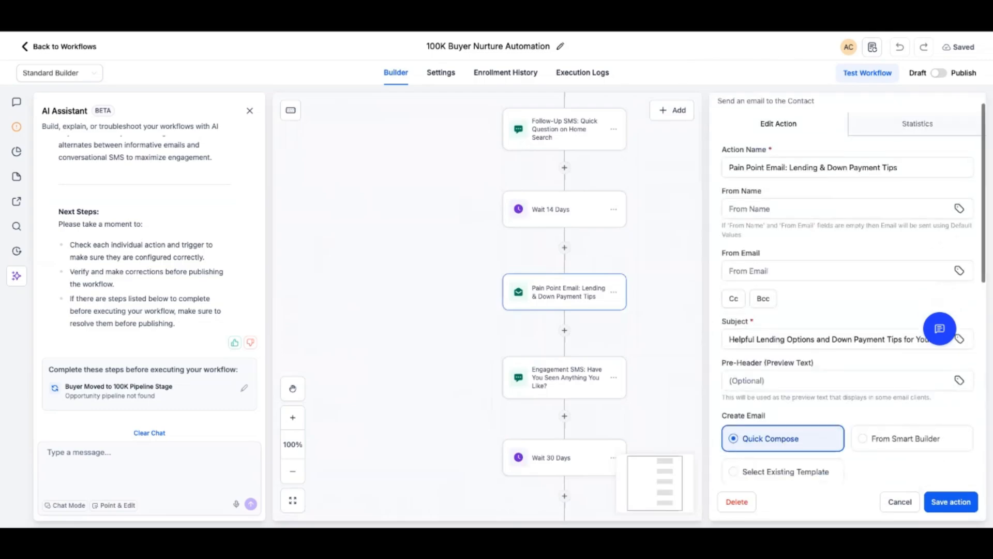
scroll(846, 396, "down", 4)
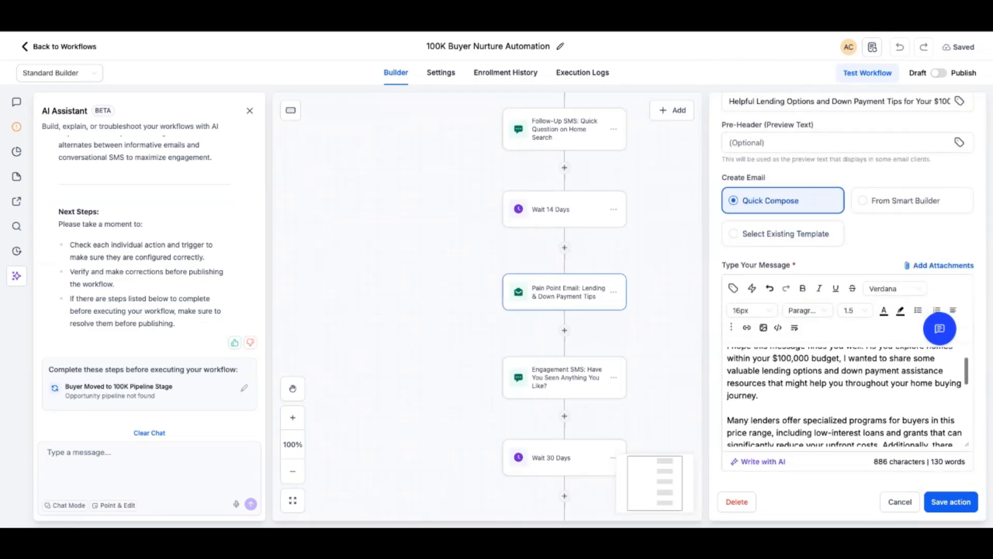
scroll(846, 396, "down", 5)
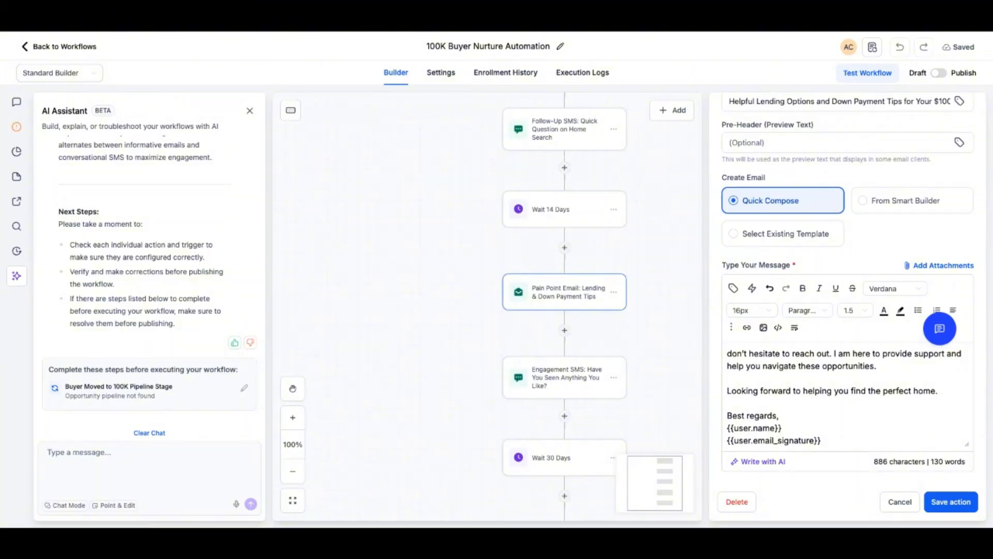
scroll(846, 396, "up", 10)
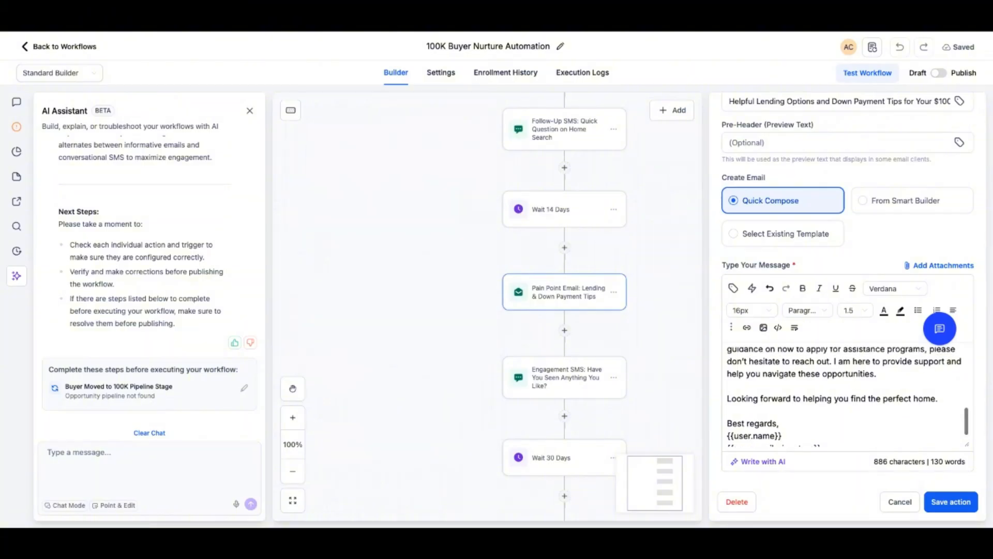
scroll(763, 431, "up", 2)
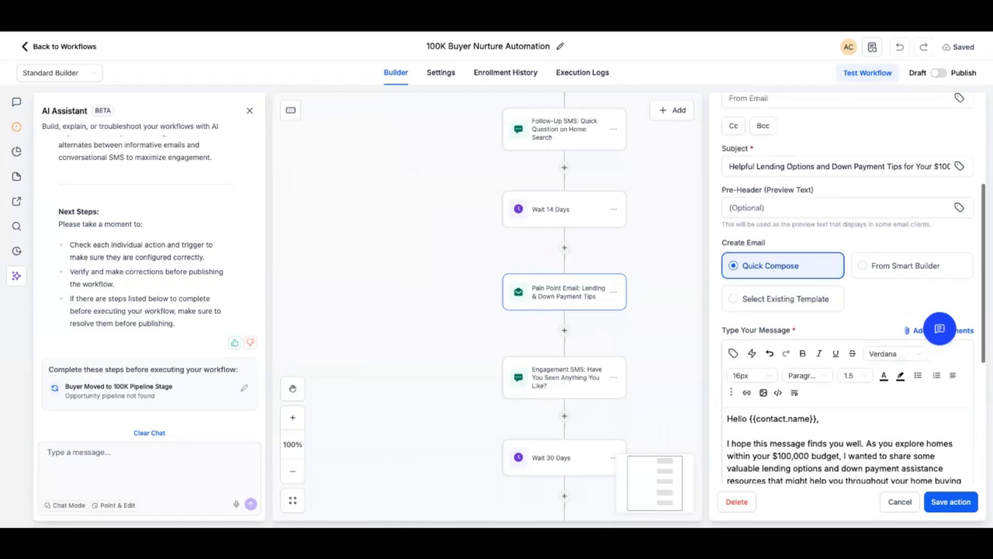
left_click(763, 431)
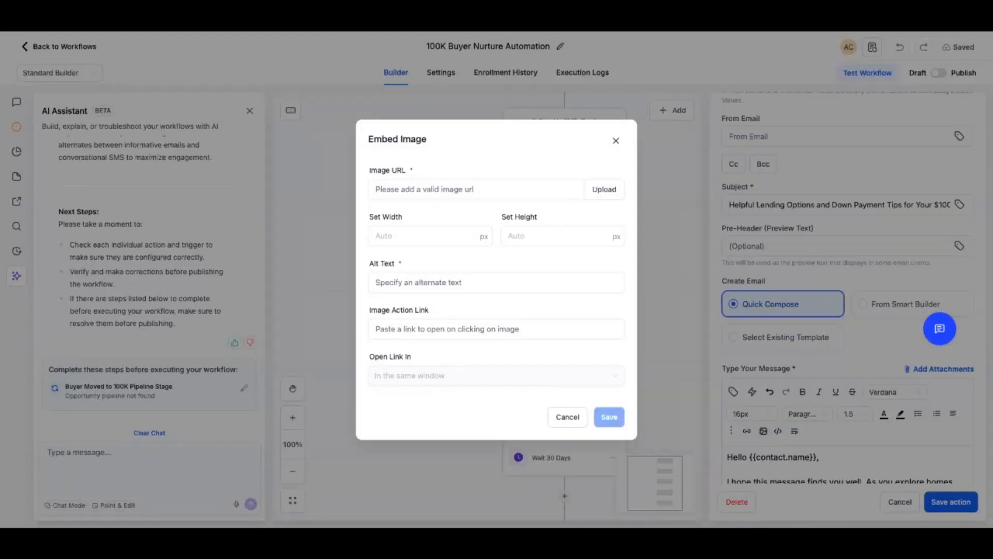
left_click(616, 140)
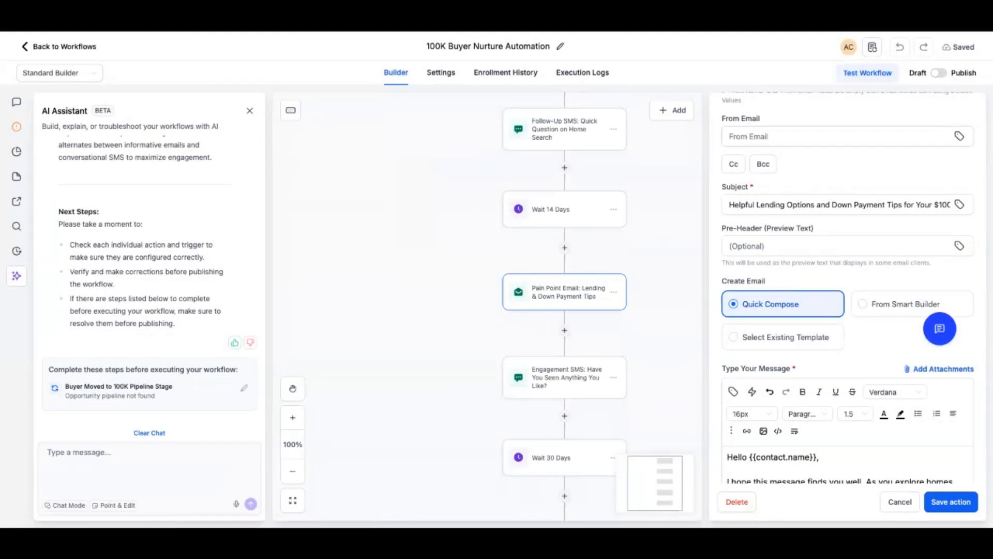
Review the "Is This Still Your Price Range?" text message and the remaining nurture actions, and return to the workflow triggers
scroll(565, 306, "down", 8)
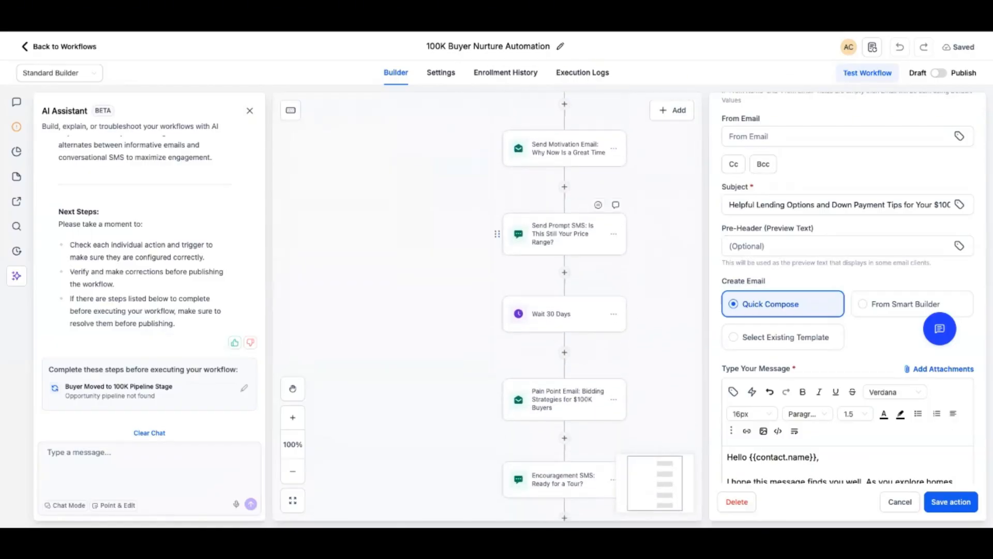
left_click(564, 234)
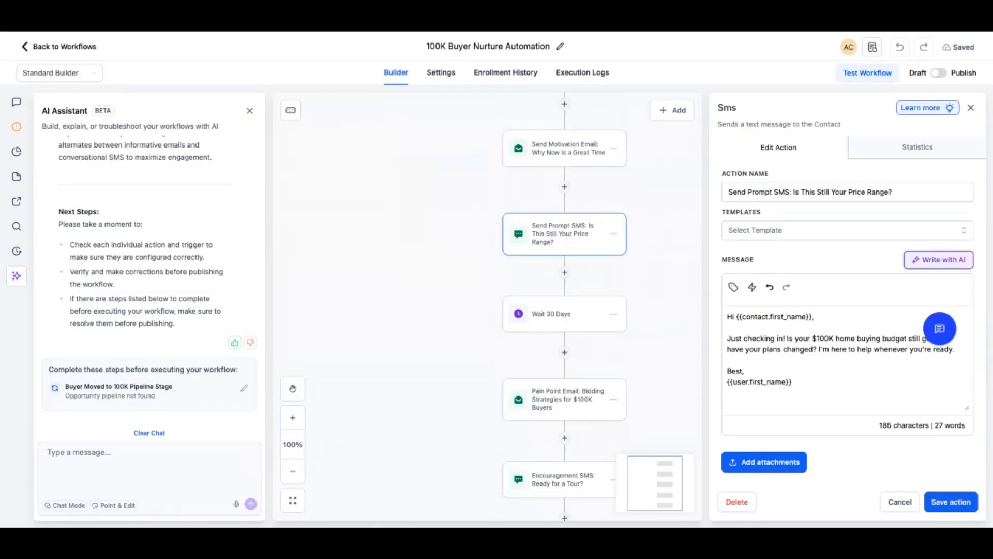
scroll(565, 305, "down", 5)
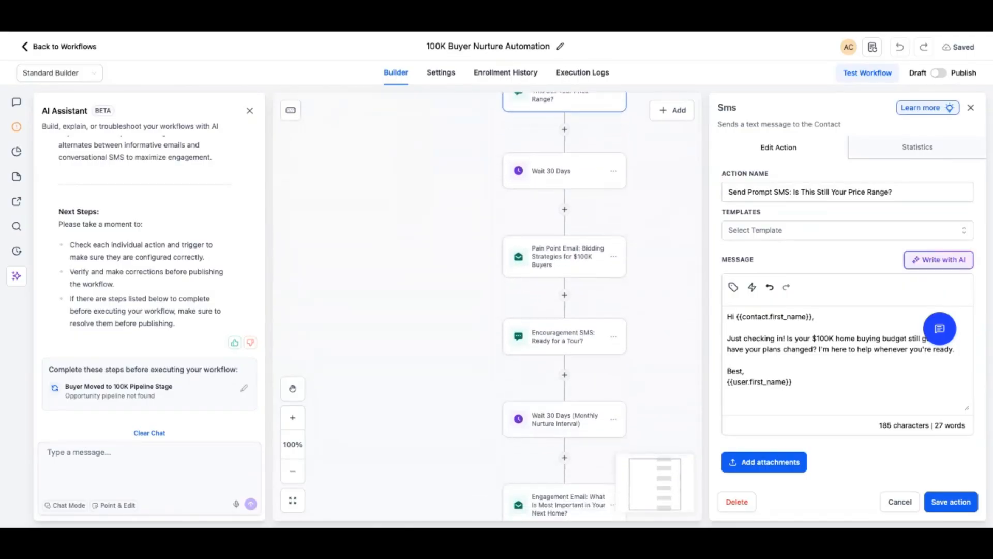
scroll(565, 305, "down", 6)
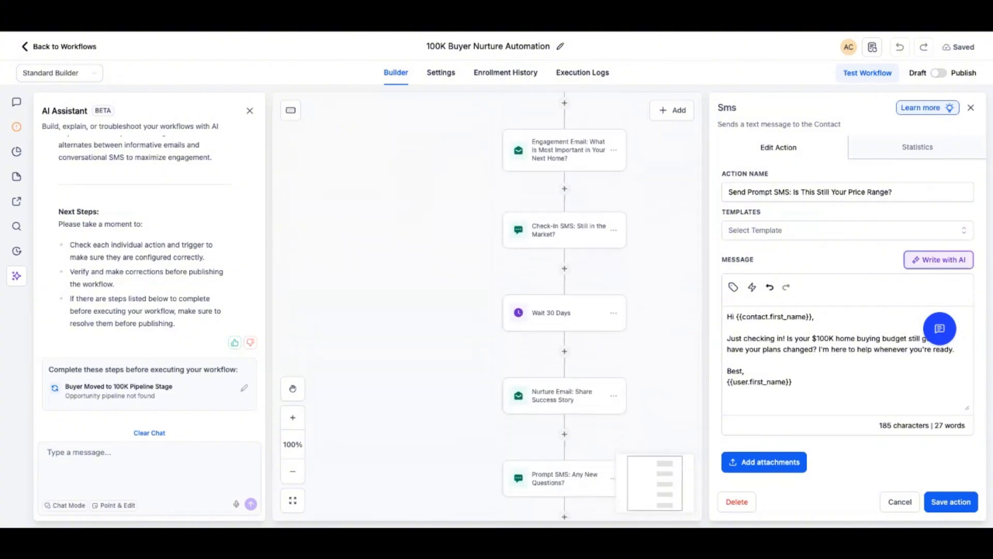
scroll(565, 305, "down", 3)
scroll(564, 306, "up", 10)
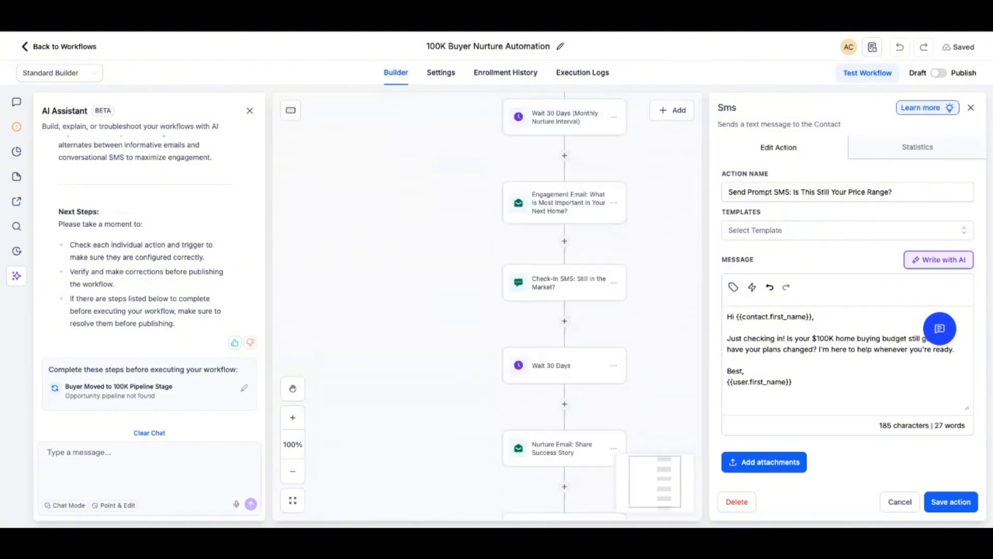
scroll(564, 305, "up", 10)
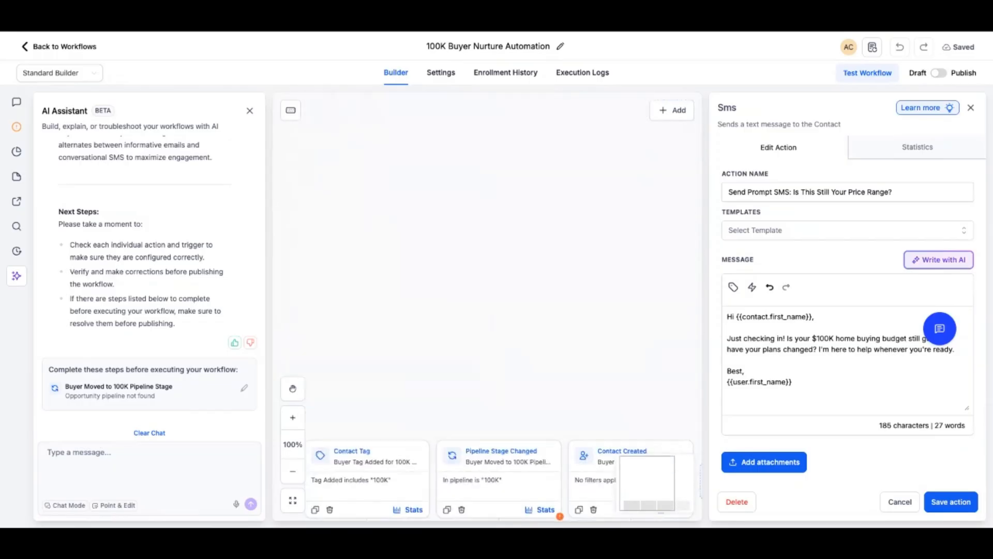
scroll(488, 306, "down", 2)
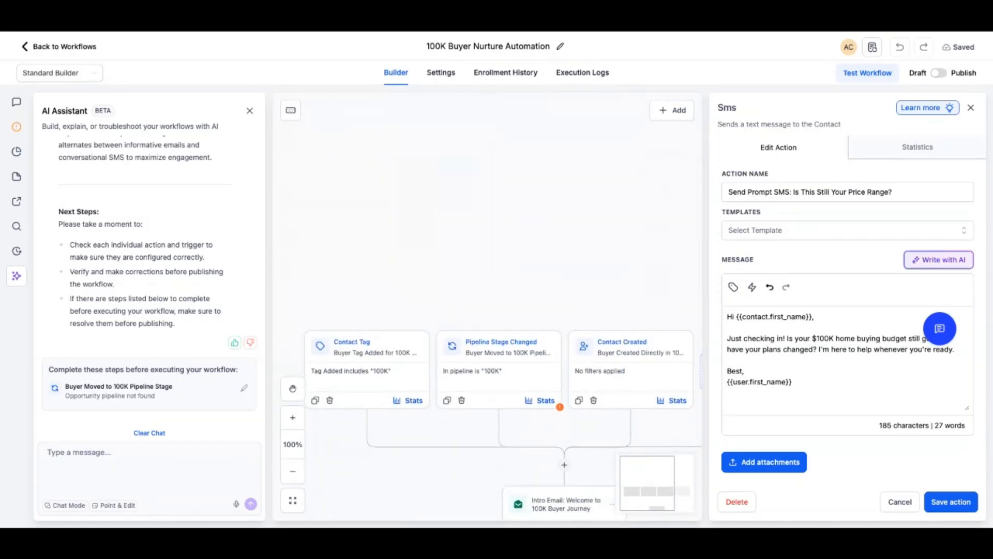
left_click(971, 108)
left_click(567, 311)
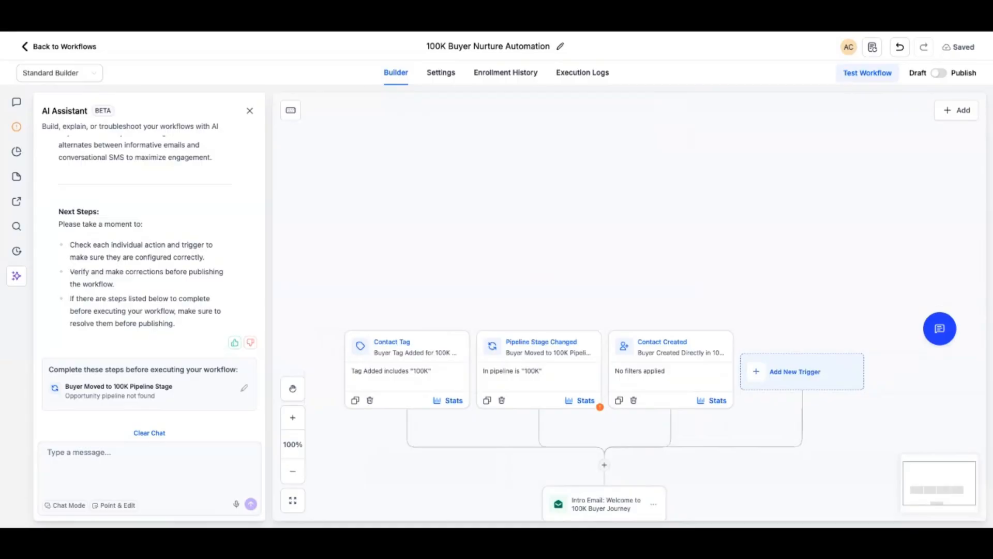
Set the pipeline filter of the Buyer Moved to 100K Pipeline Stage trigger to Buyers
left_click(244, 388)
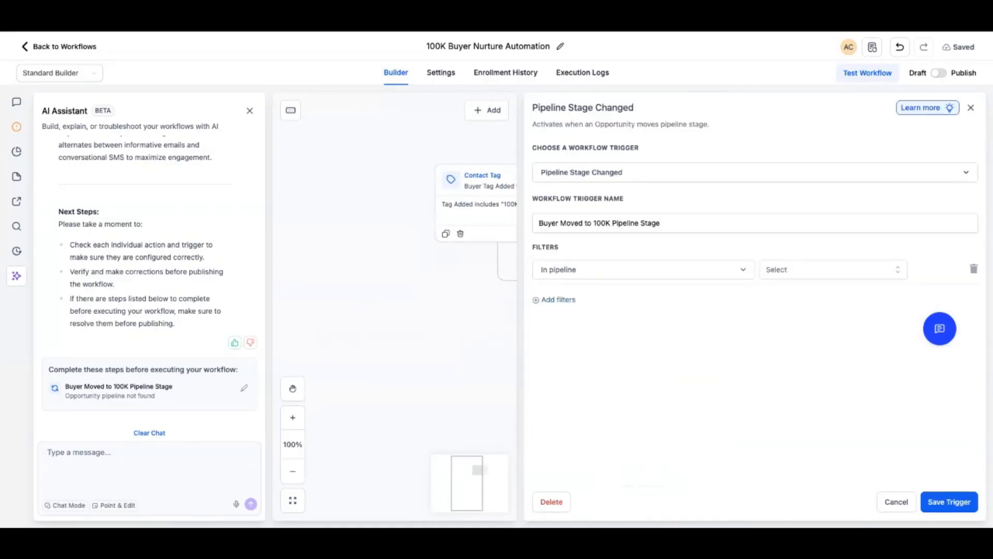
left_click(834, 270)
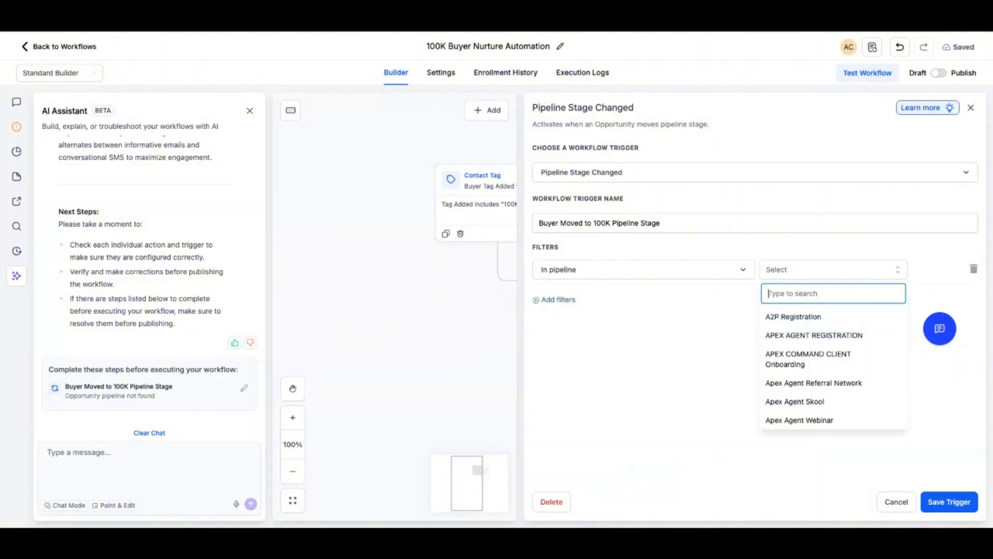
type("buye")
left_click(834, 316)
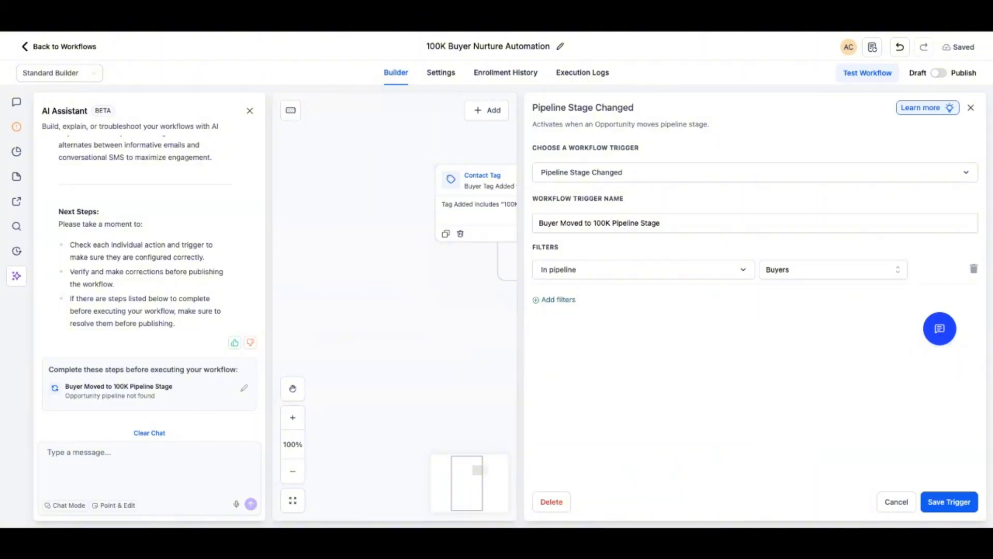
Add a Pipeline stage filter set to 100K to the trigger, and save the trigger
left_click(558, 299)
left_click(563, 299)
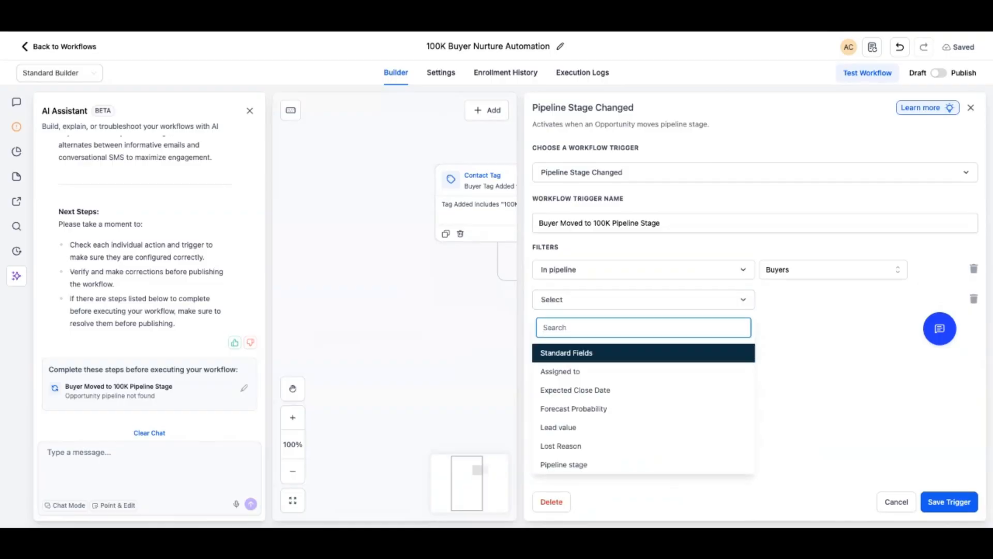
type("stag")
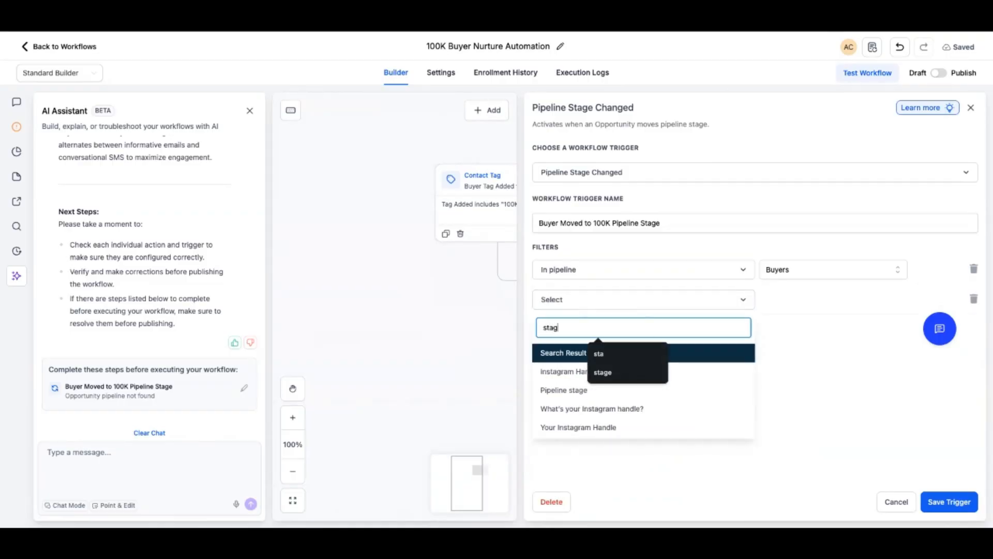
type("e")
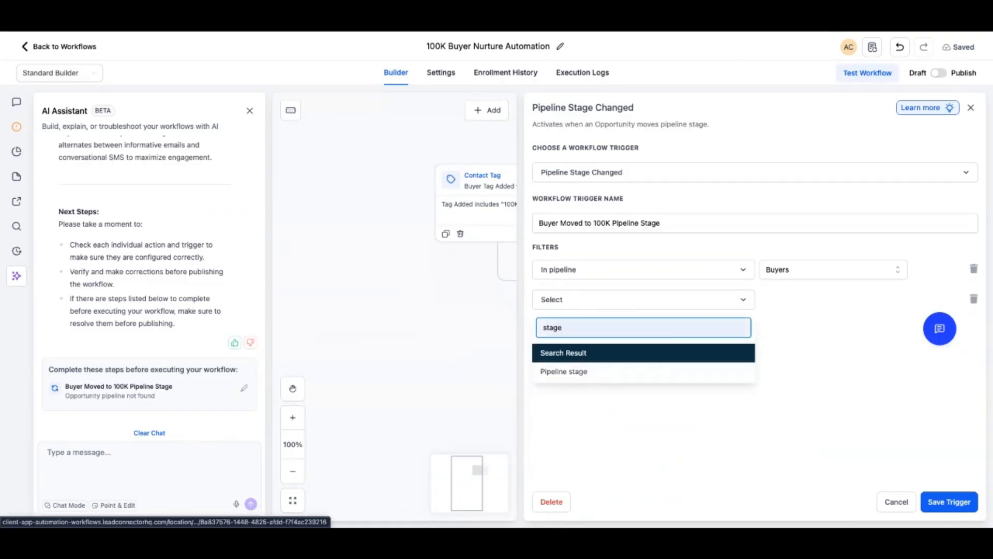
left_click(564, 371)
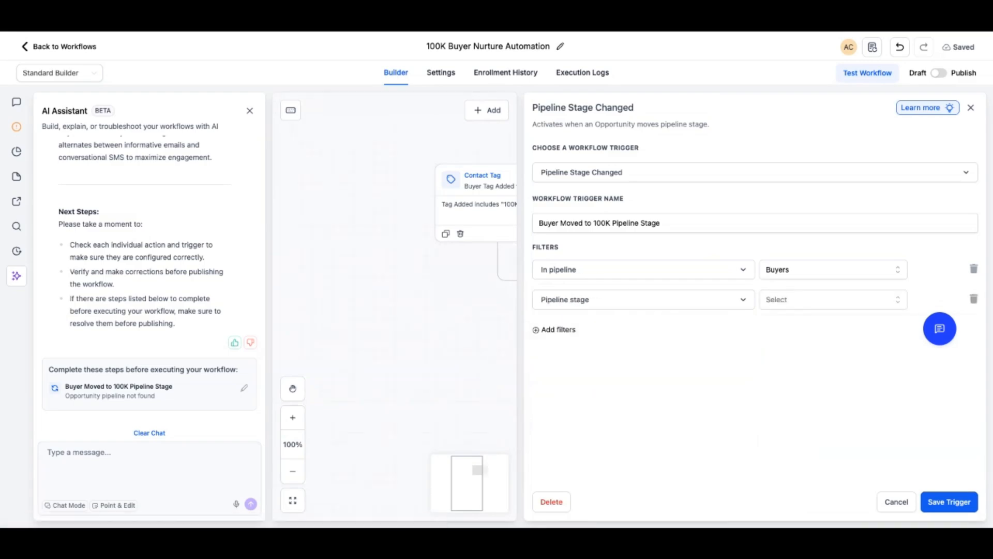
left_click(833, 300)
left_click(777, 346)
left_click(950, 502)
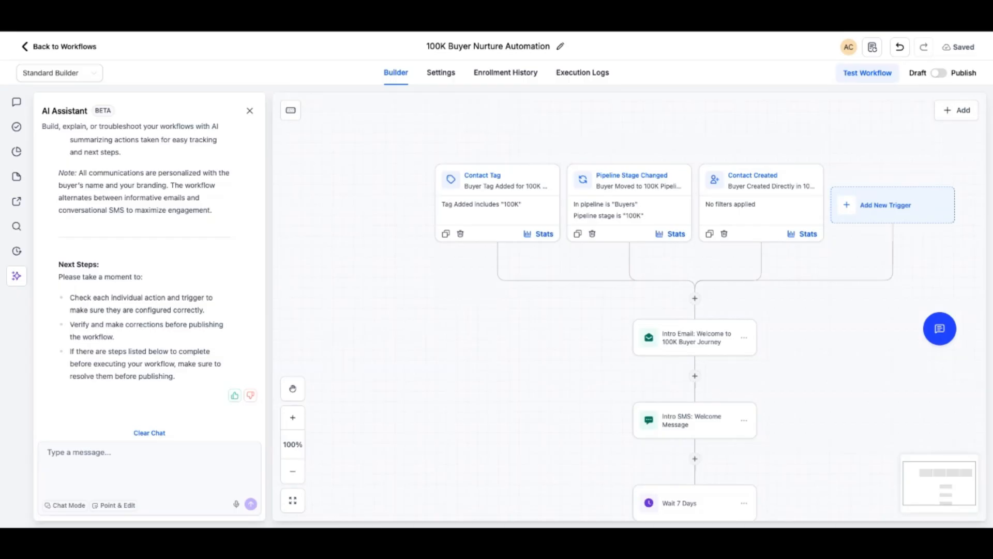
Examine the sequence of emails, texts and wait steps beneath the updated triggers
scroll(630, 306, "down", 18)
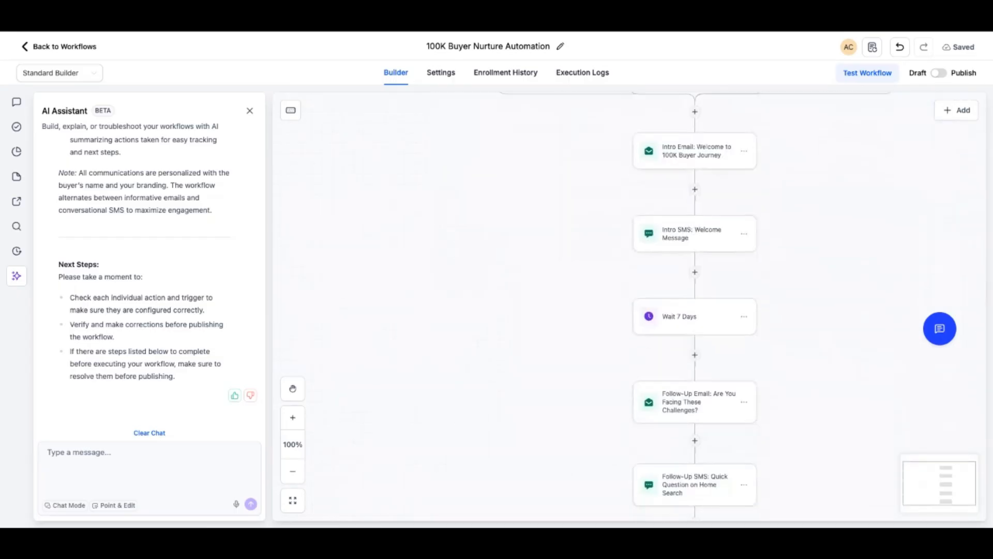
scroll(630, 306, "down", 20)
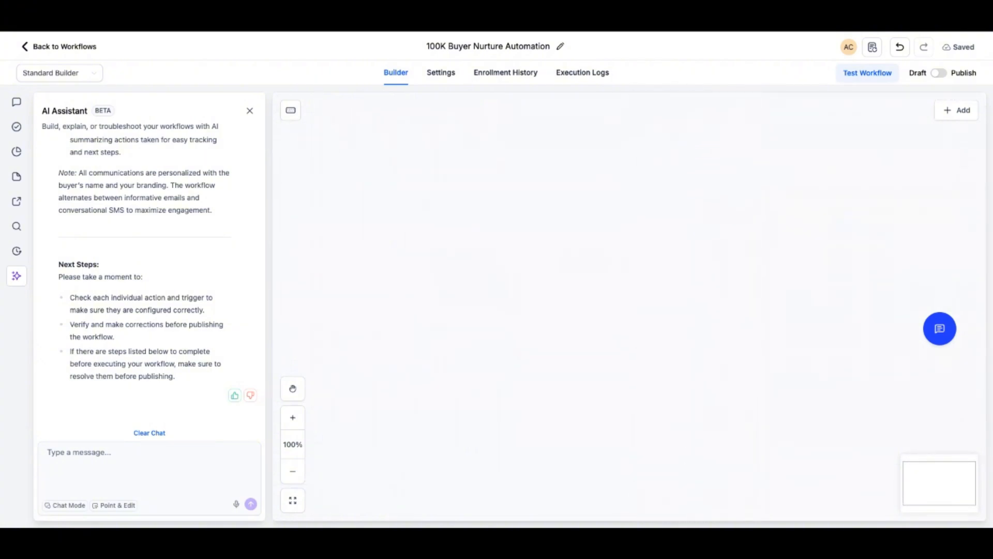
scroll(693, 279, "up", 12)
scroll(693, 280, "up", 3)
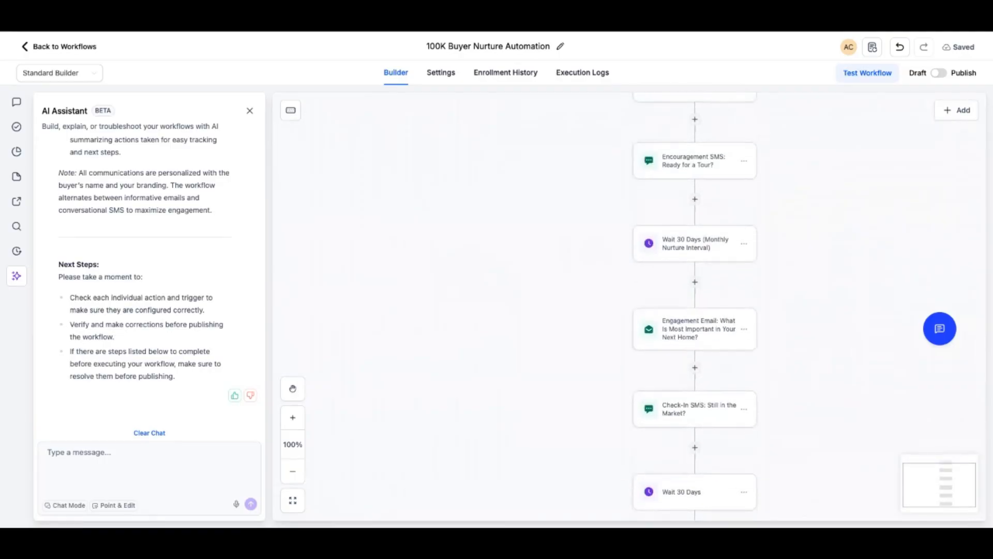